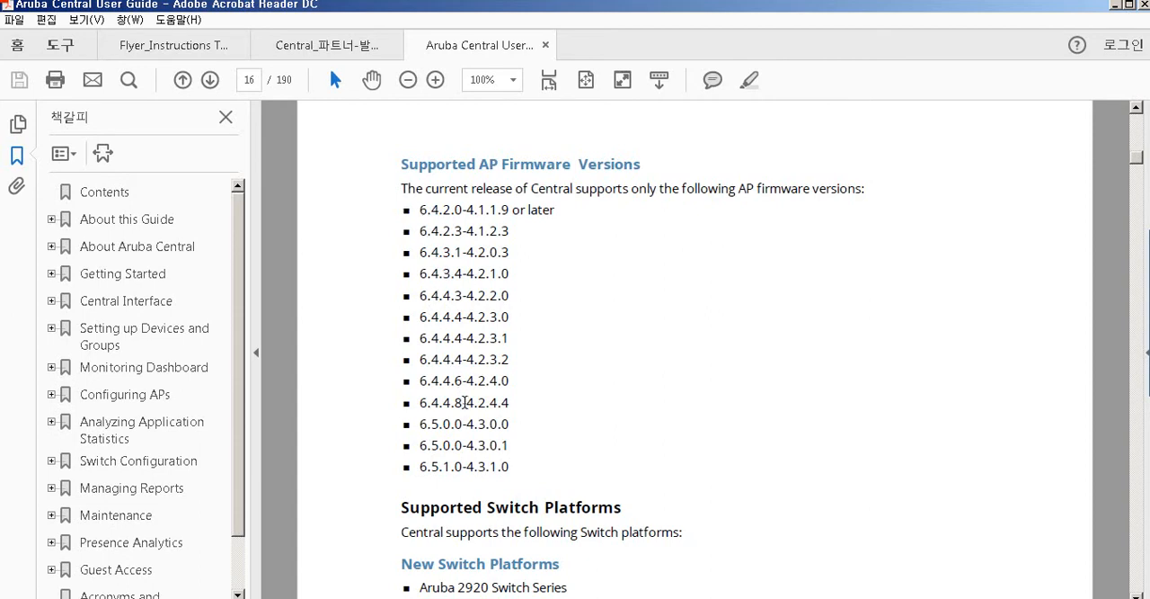
- Scroll through the supported AP firmware versions and switch platforms in the Aruba Central User Guide
{"action": "scroll", "coordinate": [464, 395], "scroll_direction": "down", "scroll_amount": 1}
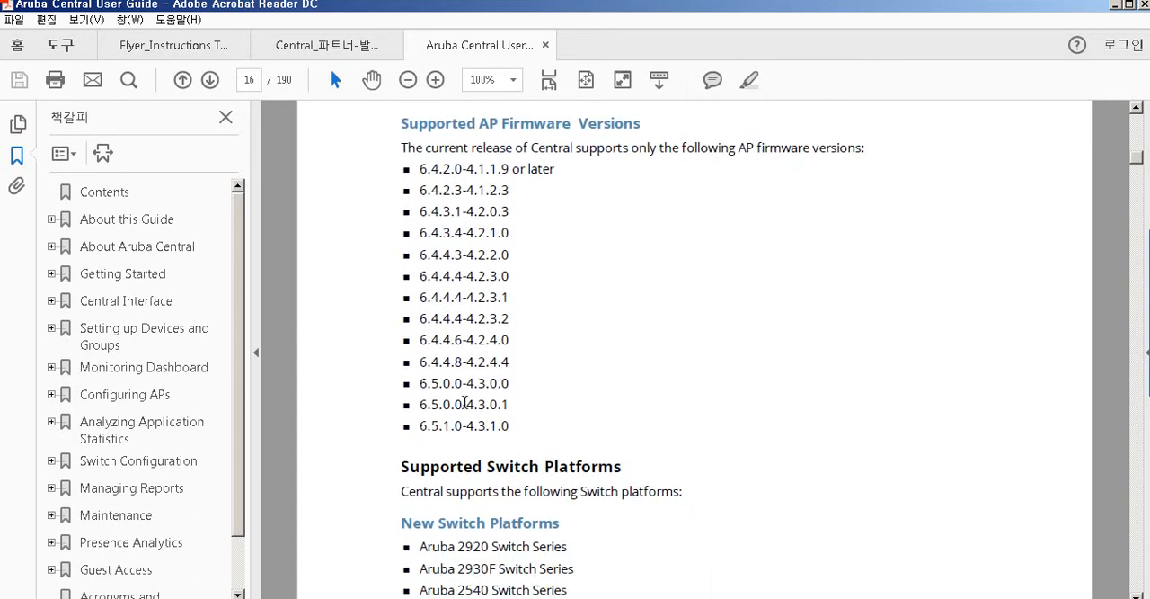
{"action": "scroll", "coordinate": [465, 401], "scroll_direction": "down", "scroll_amount": 1}
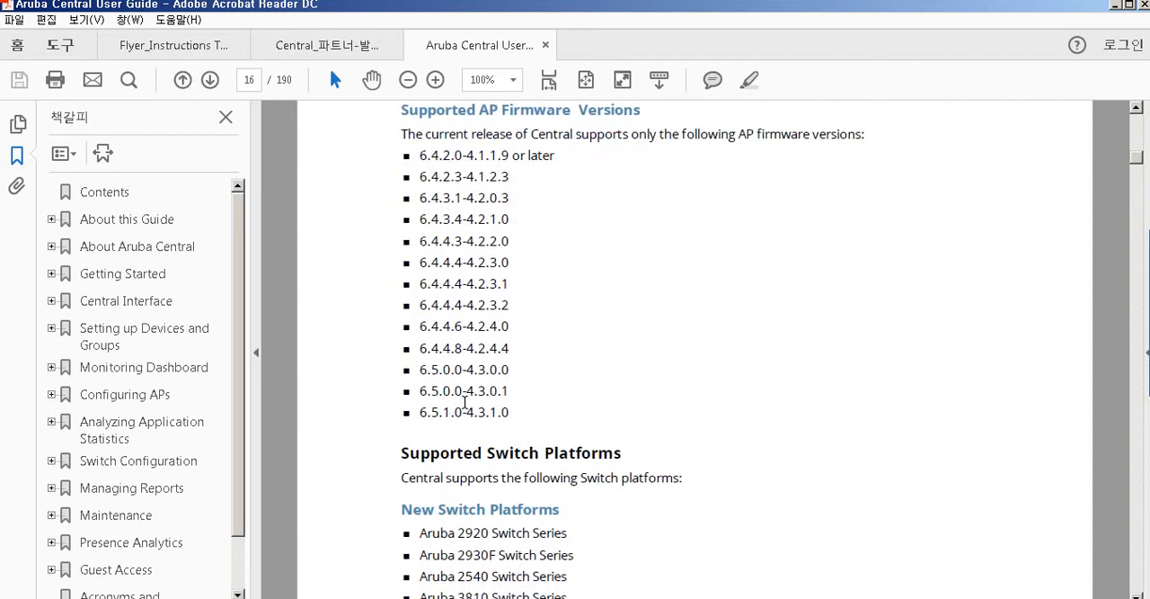
{"action": "scroll", "coordinate": [464, 401], "scroll_direction": "down", "scroll_amount": 2}
{"action": "scroll", "coordinate": [465, 402], "scroll_direction": "down", "scroll_amount": 1}
{"action": "scroll", "coordinate": [465, 402], "scroll_direction": "down", "scroll_amount": 1}
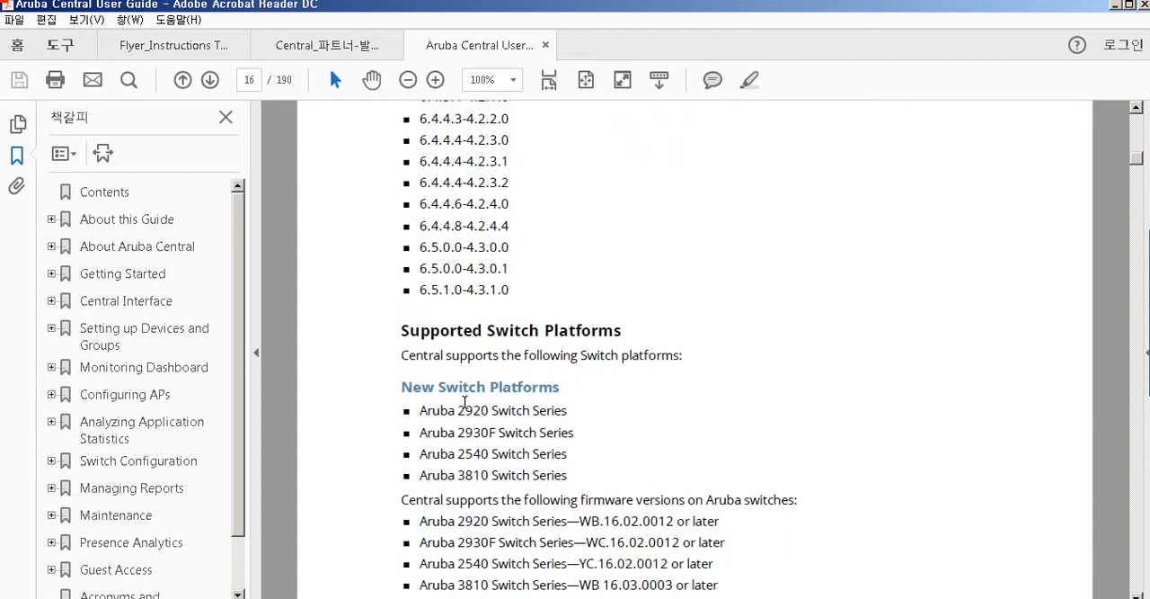
{"action": "scroll", "coordinate": [464, 402], "scroll_direction": "down", "scroll_amount": 1}
{"action": "scroll", "coordinate": [465, 402], "scroll_direction": "down", "scroll_amount": 1}
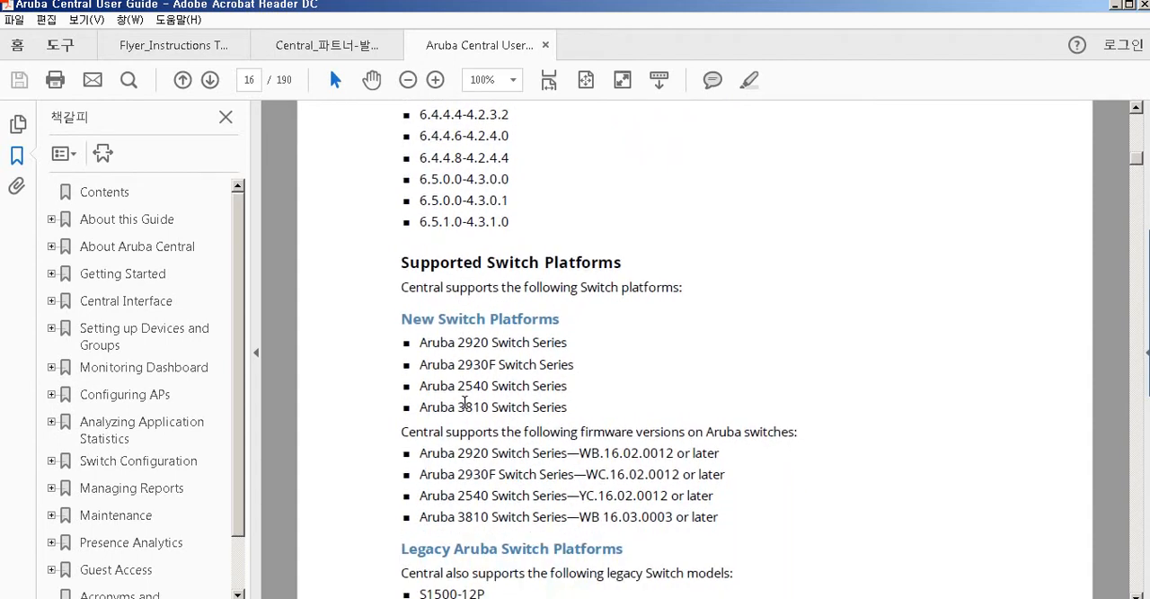
{"action": "scroll", "coordinate": [465, 402], "scroll_direction": "down", "scroll_amount": 1}
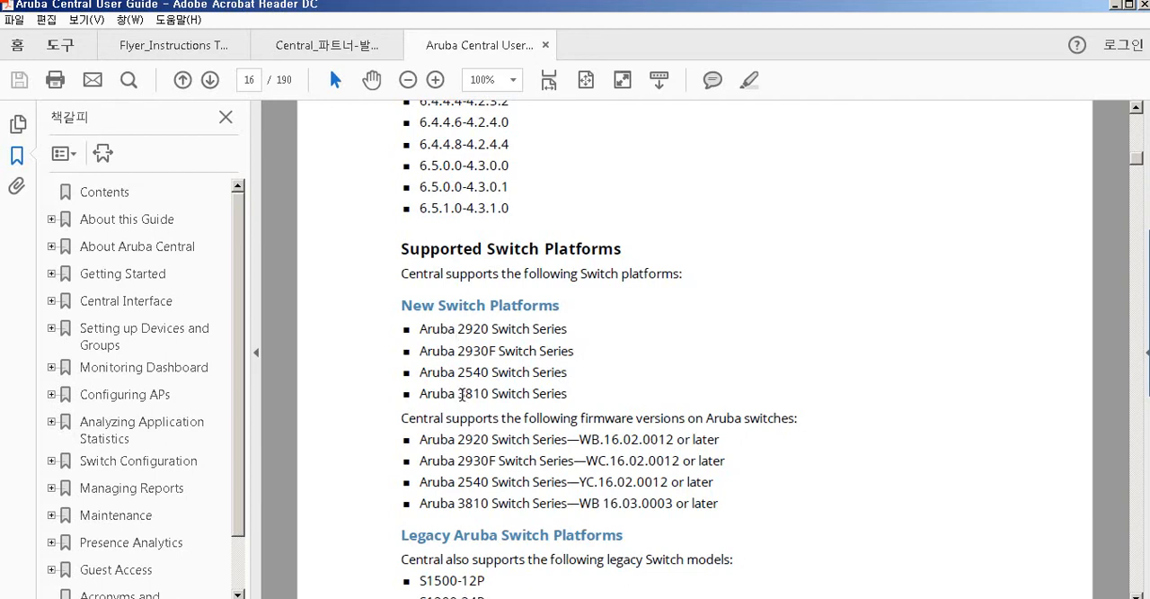
{"action": "scroll", "coordinate": [462, 395], "scroll_direction": "down", "scroll_amount": 1}
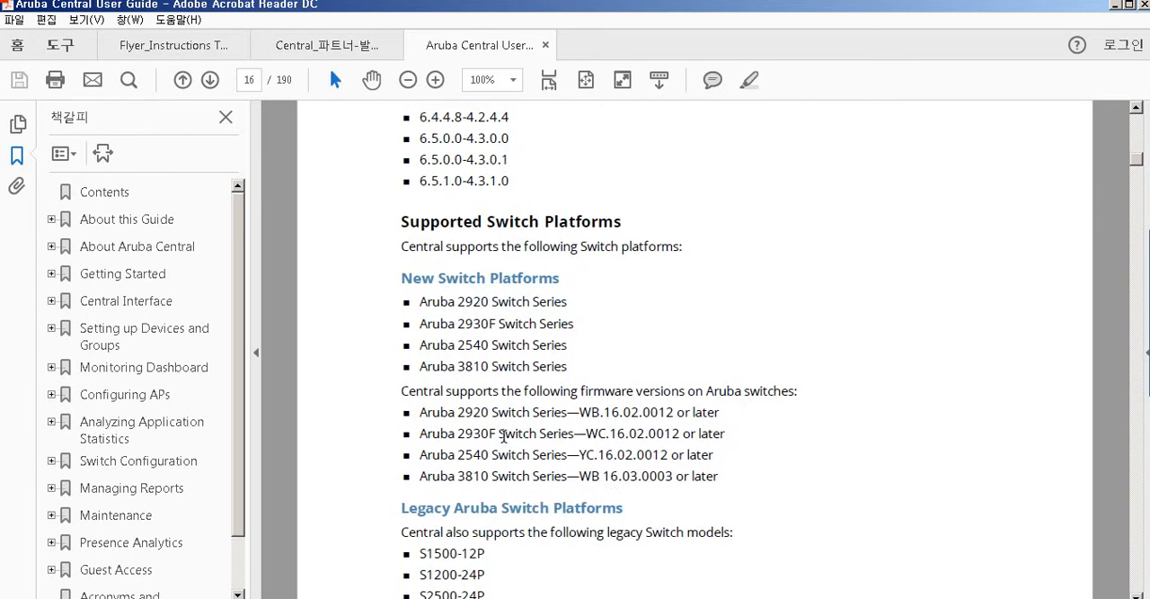
{"action": "scroll", "coordinate": [504, 436], "scroll_direction": "down", "scroll_amount": 2}
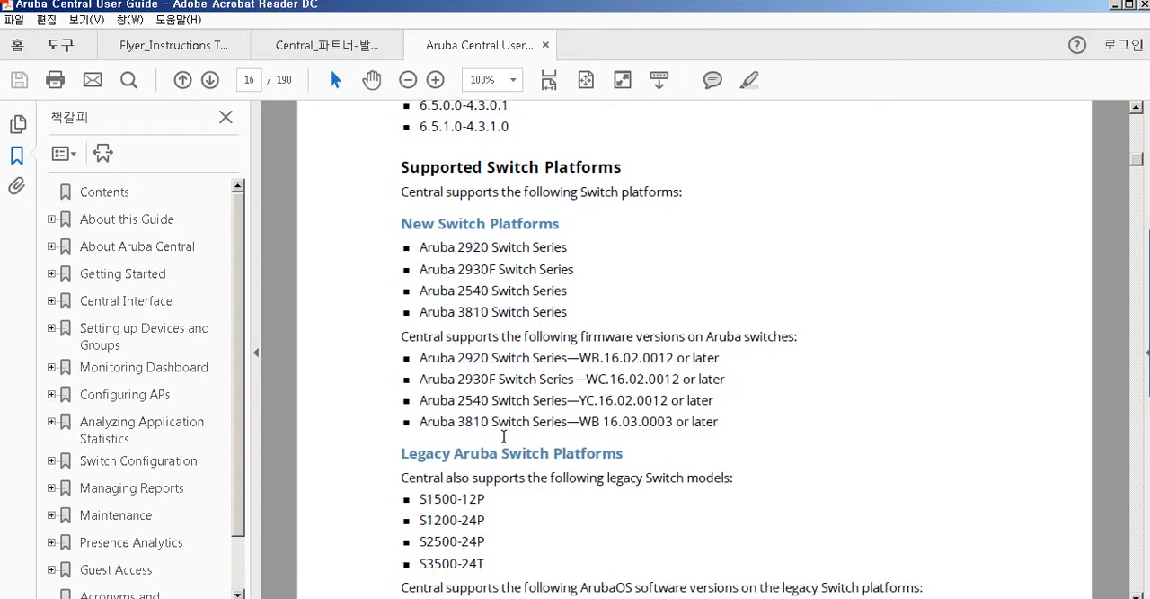
{"action": "scroll", "coordinate": [504, 436], "scroll_direction": "down", "scroll_amount": 3}
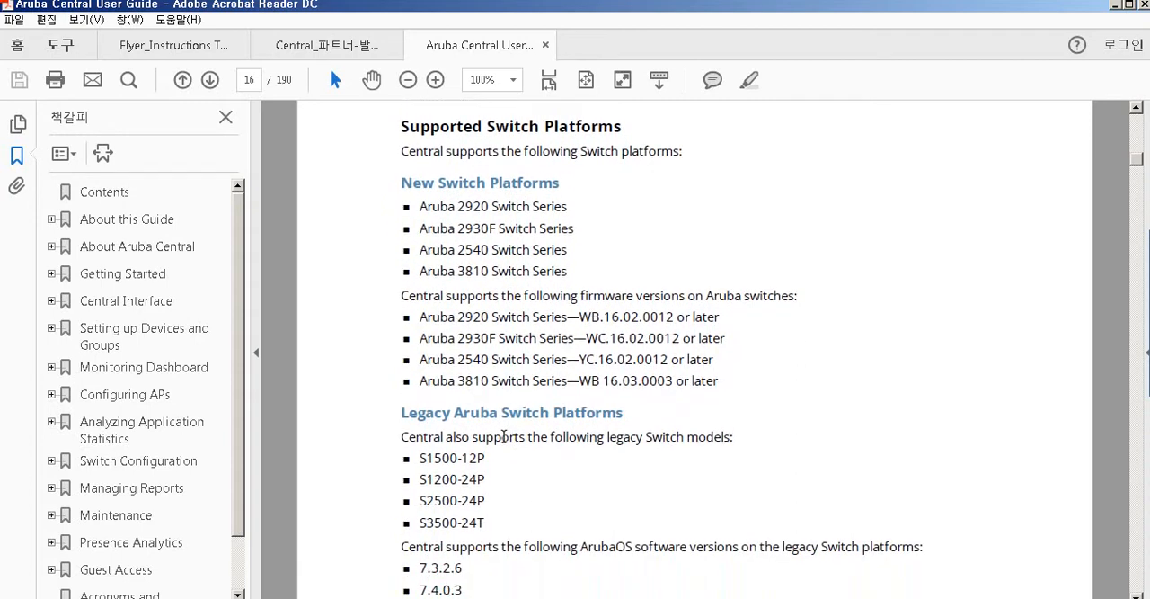
{"action": "scroll", "coordinate": [505, 436], "scroll_direction": "down", "scroll_amount": 1}
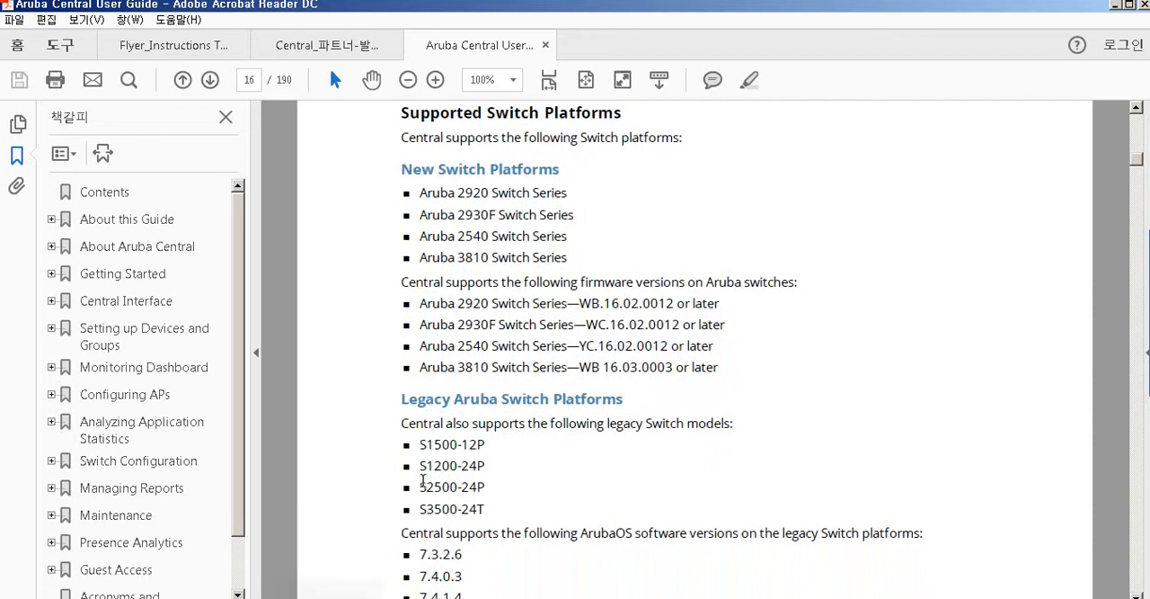
{"action": "scroll", "coordinate": [443, 497], "scroll_direction": "down", "scroll_amount": 1}
{"action": "scroll", "coordinate": [443, 497], "scroll_direction": "down", "scroll_amount": 2}
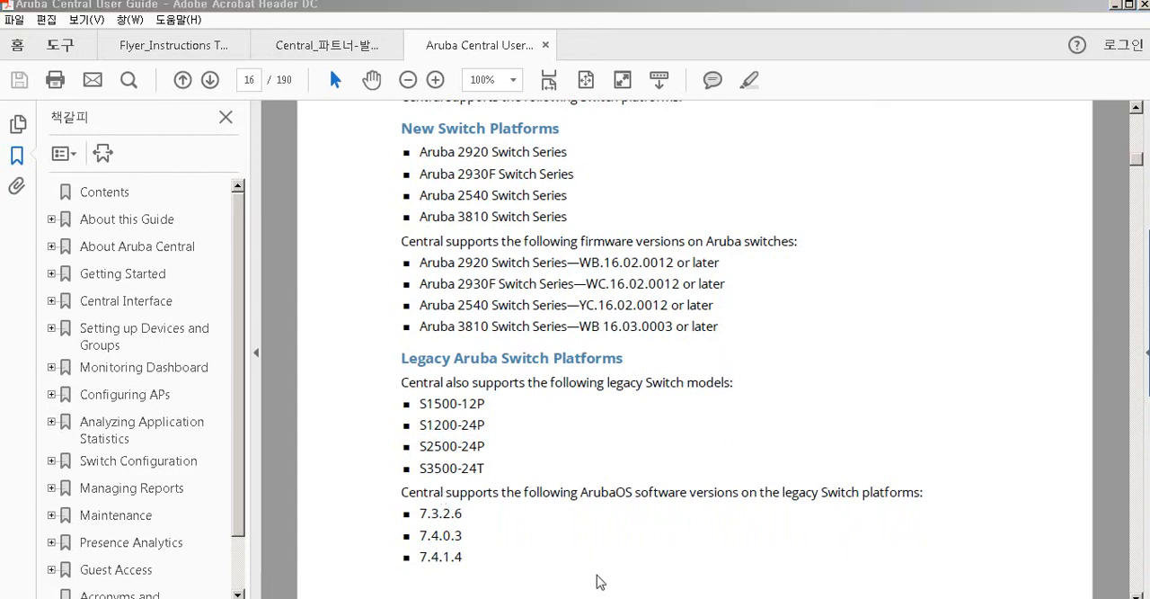
- Switch to the Aruba Central free trial flyer and read through its registration and ID steps
{"action": "key", "text": "ctrl+shift+Tab"}
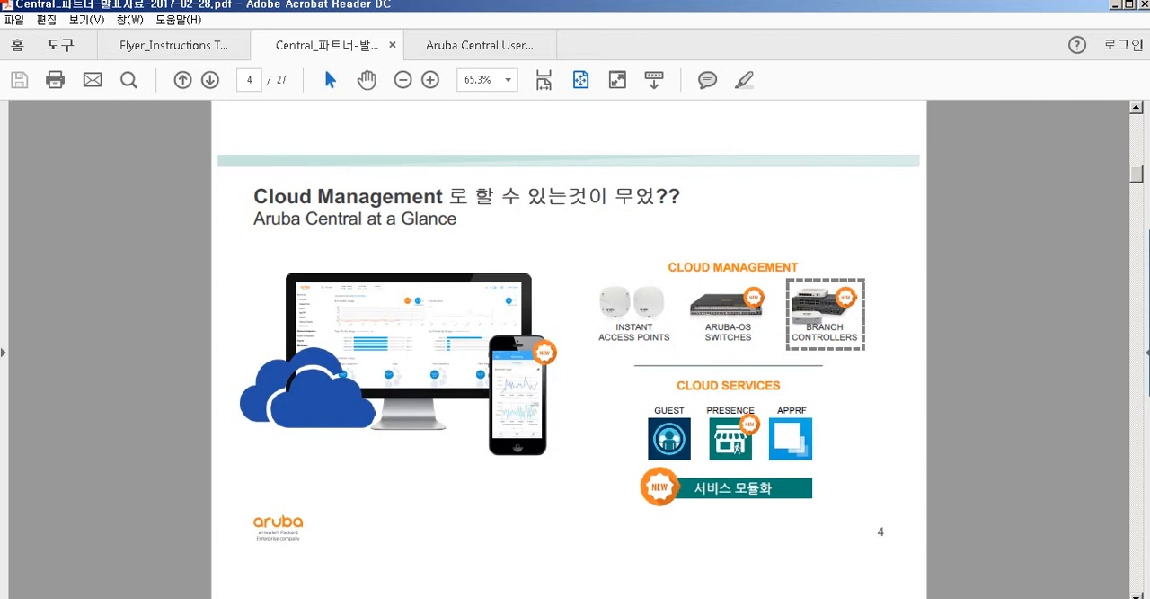
{"action": "key", "text": "ctrl+shift+Tab"}
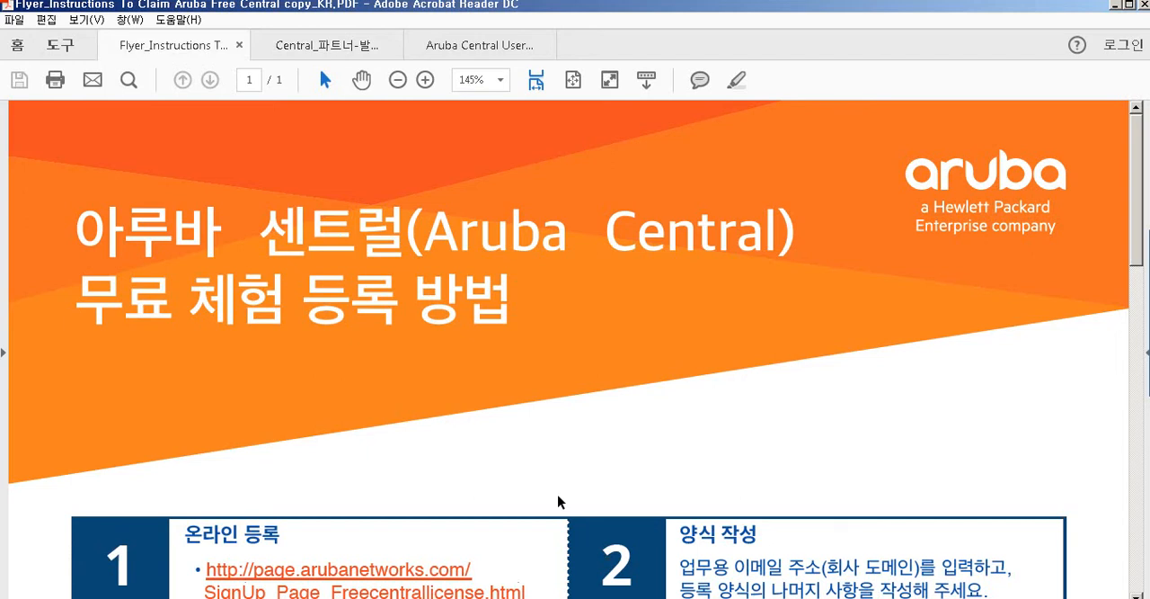
{"action": "scroll", "coordinate": [557, 502], "scroll_direction": "down", "scroll_amount": 3}
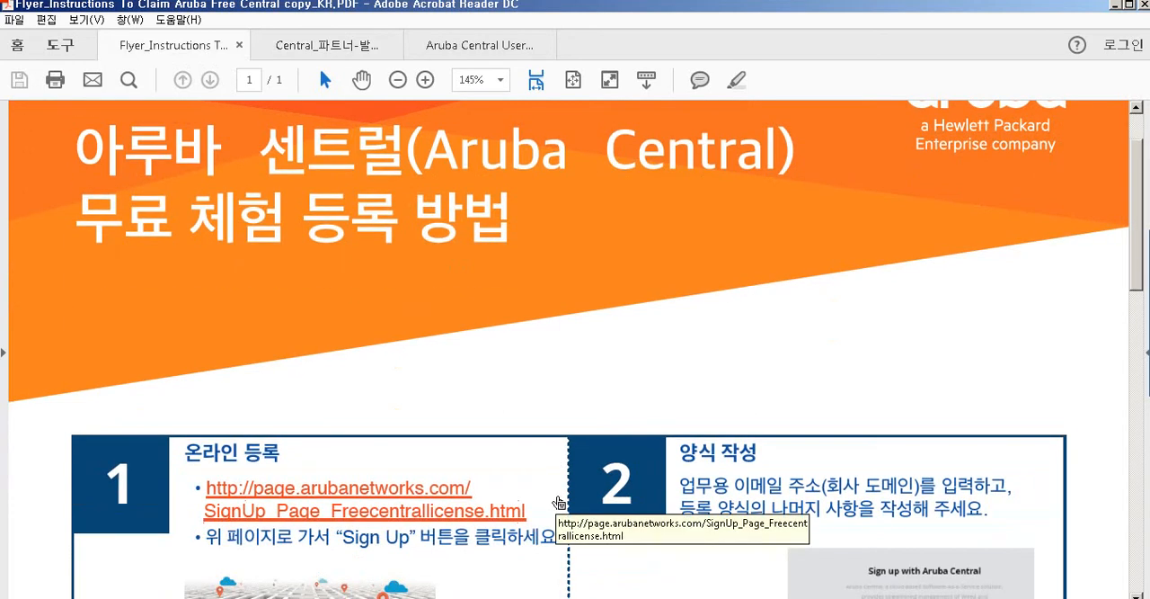
{"action": "scroll", "coordinate": [557, 502], "scroll_direction": "down", "scroll_amount": 2}
{"action": "scroll", "coordinate": [557, 501], "scroll_direction": "down", "scroll_amount": 2}
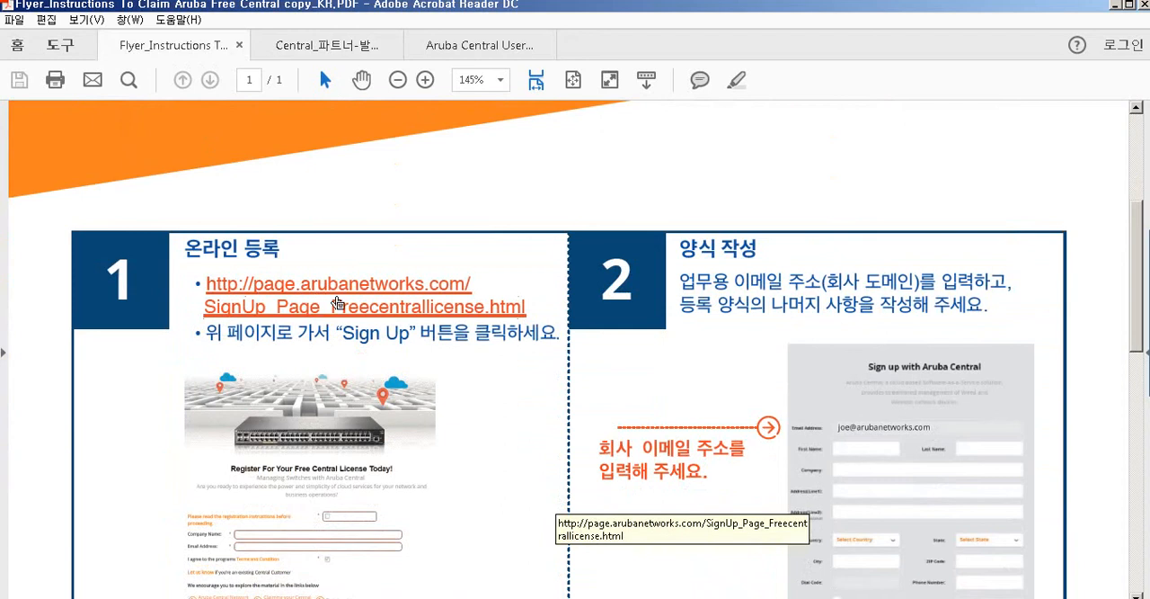
{"action": "scroll", "coordinate": [381, 387], "scroll_direction": "down", "scroll_amount": 2}
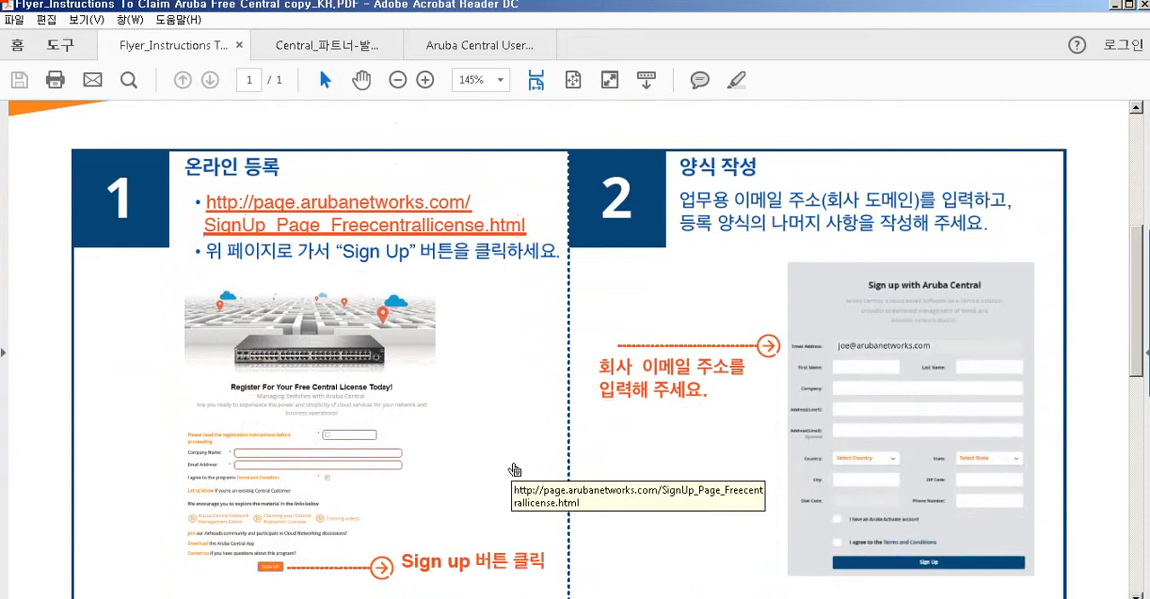
{"action": "scroll", "coordinate": [515, 470], "scroll_direction": "down", "scroll_amount": 1}
{"action": "scroll", "coordinate": [516, 470], "scroll_direction": "down", "scroll_amount": 1}
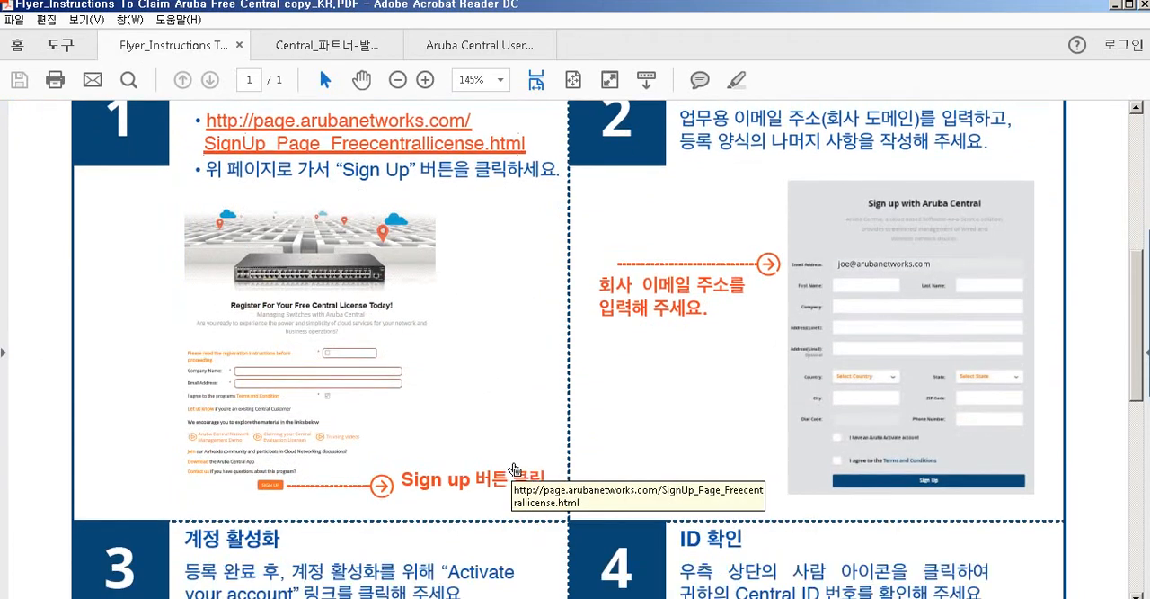
{"action": "scroll", "coordinate": [514, 469], "scroll_direction": "down", "scroll_amount": 4}
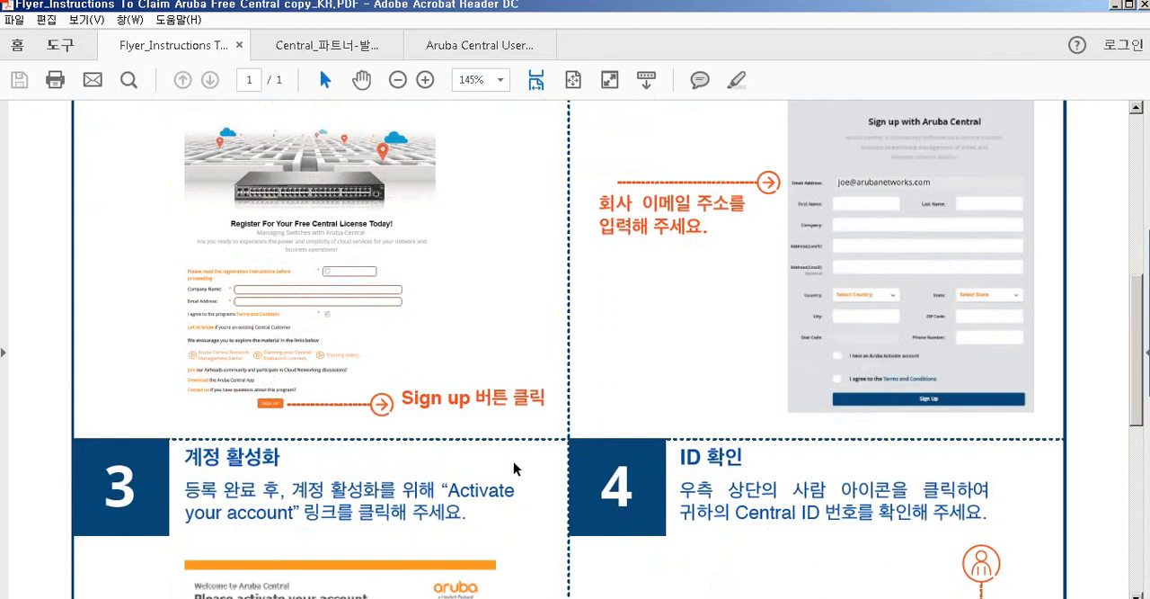
{"action": "scroll", "coordinate": [515, 467], "scroll_direction": "down", "scroll_amount": 3}
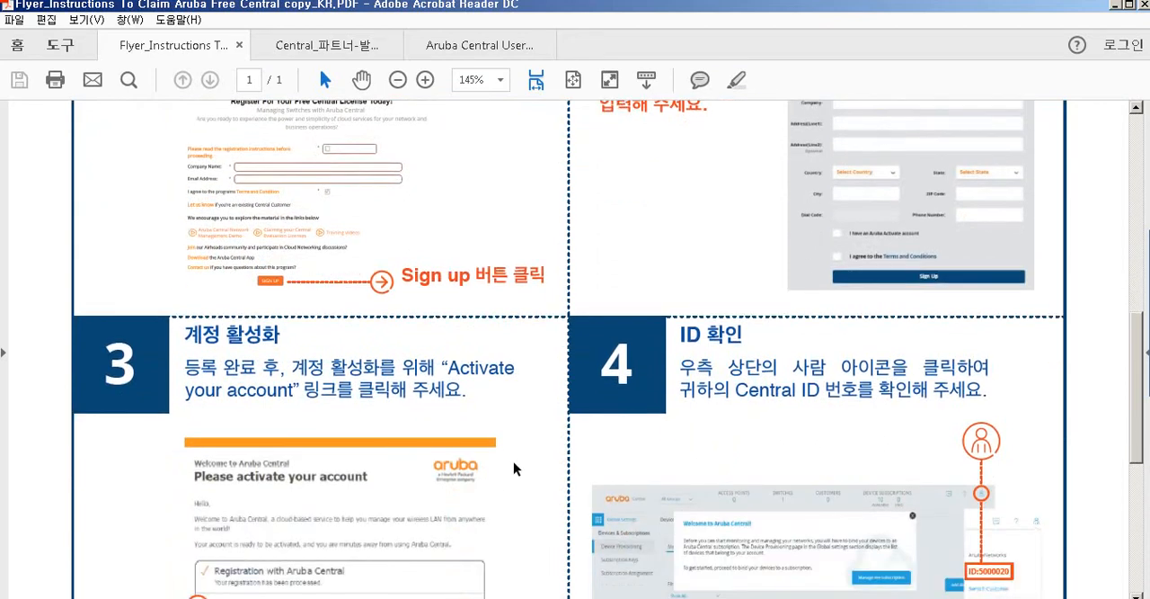
{"action": "scroll", "coordinate": [513, 468], "scroll_direction": "down", "scroll_amount": 2}
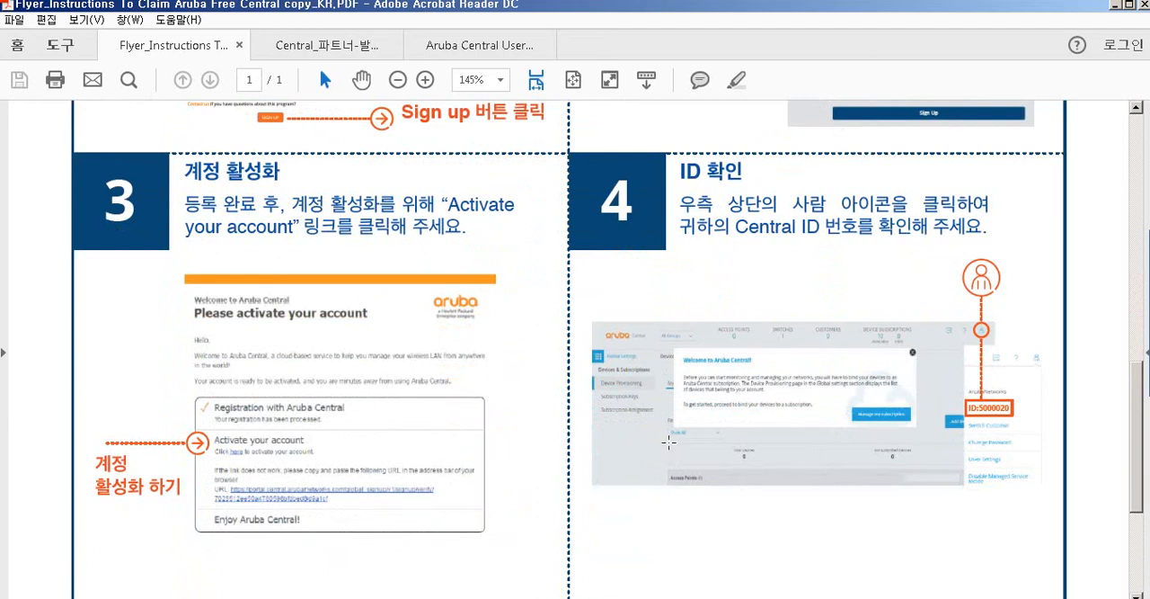
{"action": "scroll", "coordinate": [831, 490], "scroll_direction": "down", "scroll_amount": 3}
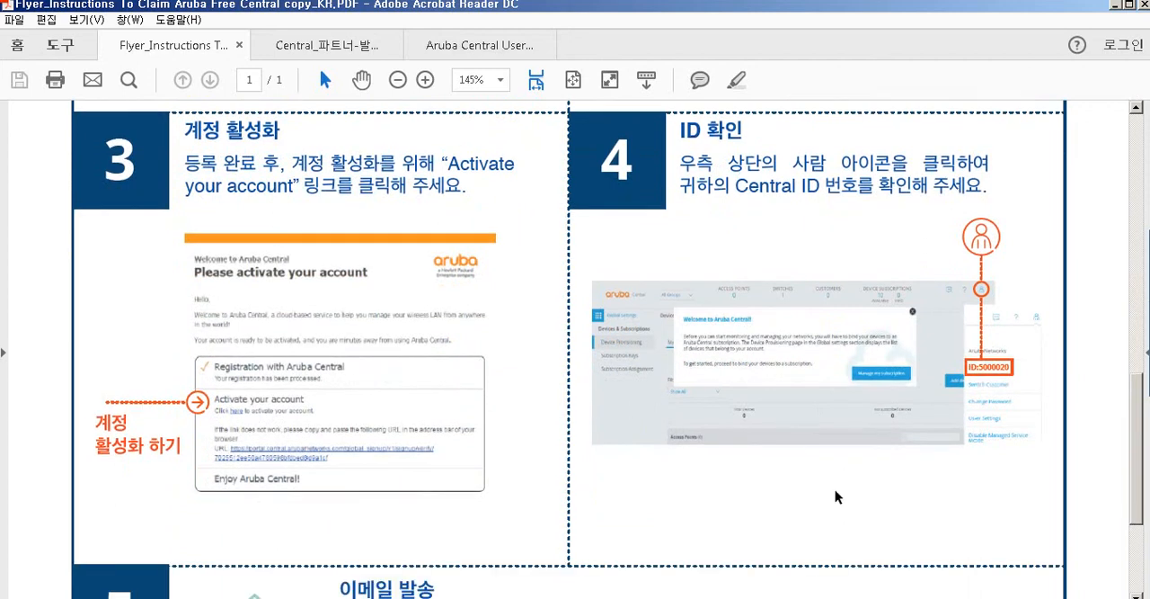
{"action": "scroll", "coordinate": [829, 490], "scroll_direction": "down", "scroll_amount": 3}
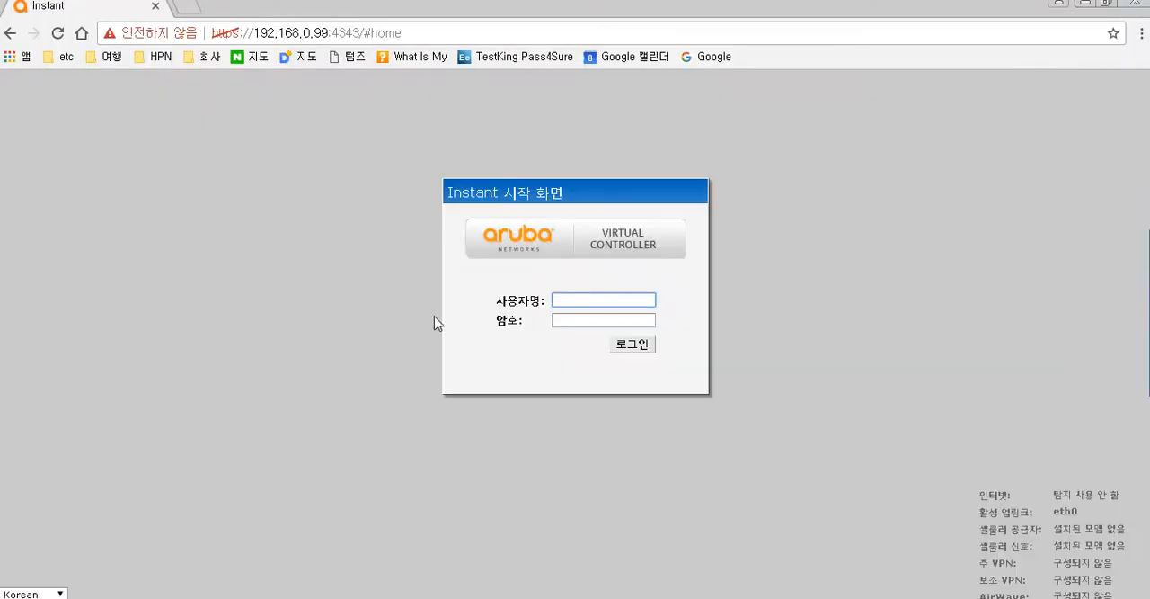
- Switch to the browser, open a new tab, and search Google for aruba central
{"action": "left_click", "coordinate": [184, 8]}
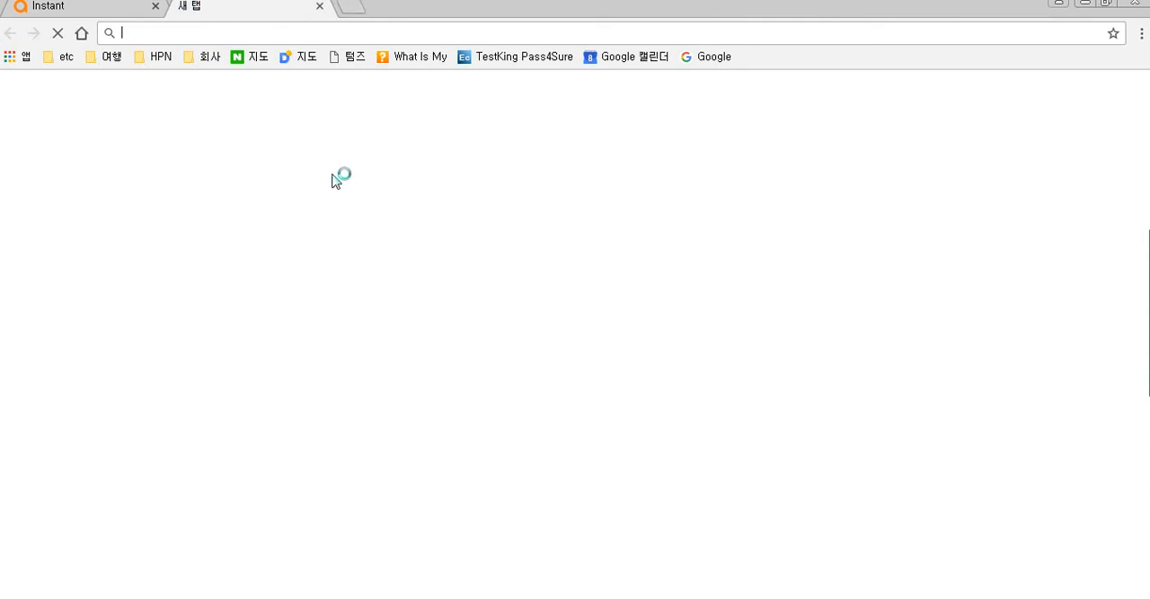
{"action": "left_click", "coordinate": [502, 323]}
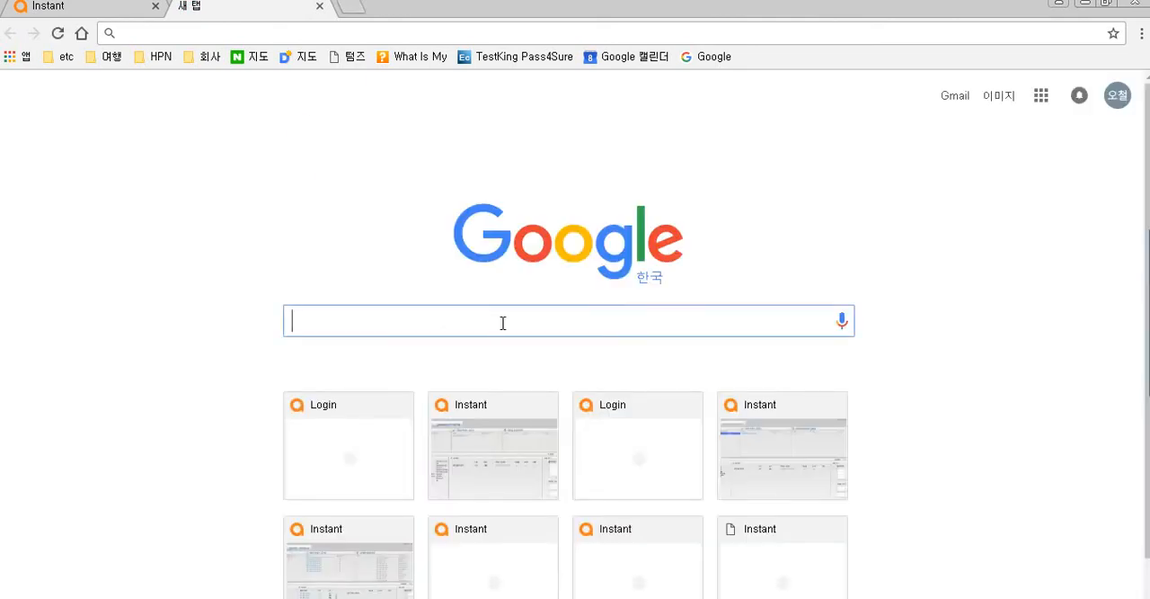
{"action": "type", "text": "aruba central"}
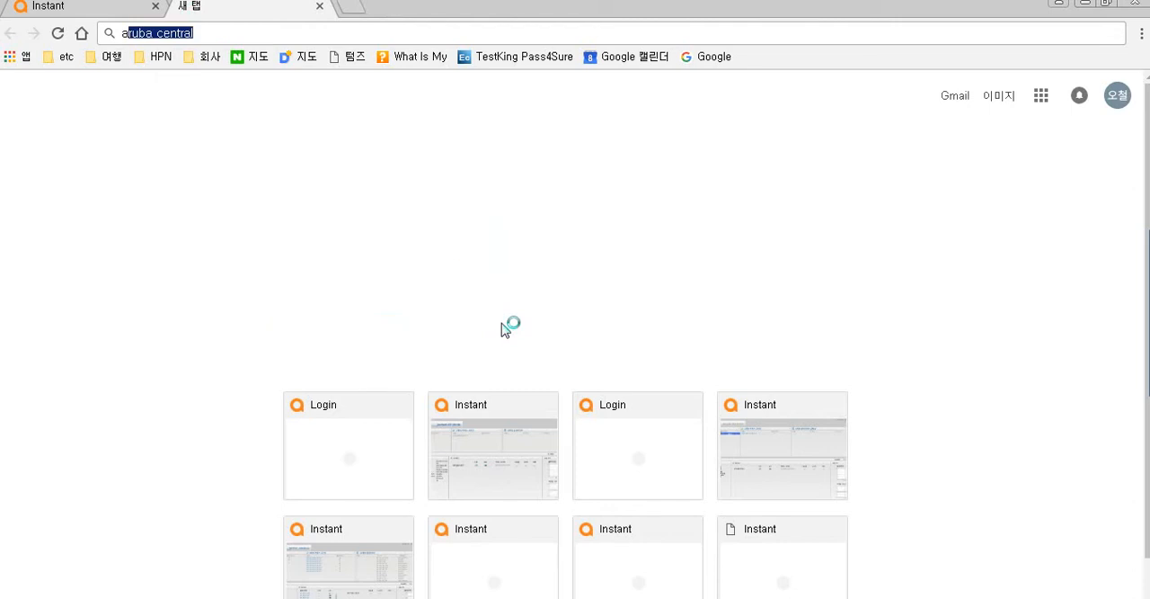
{"action": "key", "text": "Return"}
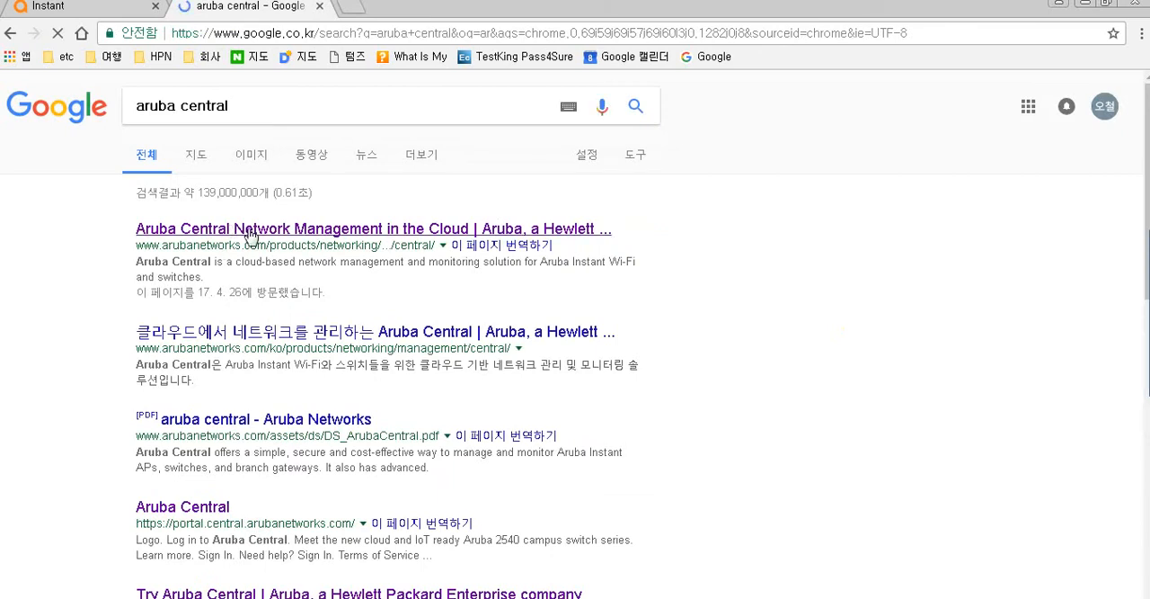
- Open the Aruba Central product page, view the Try Aruba Central trial page, and go back
{"action": "left_click", "coordinate": [252, 232]}
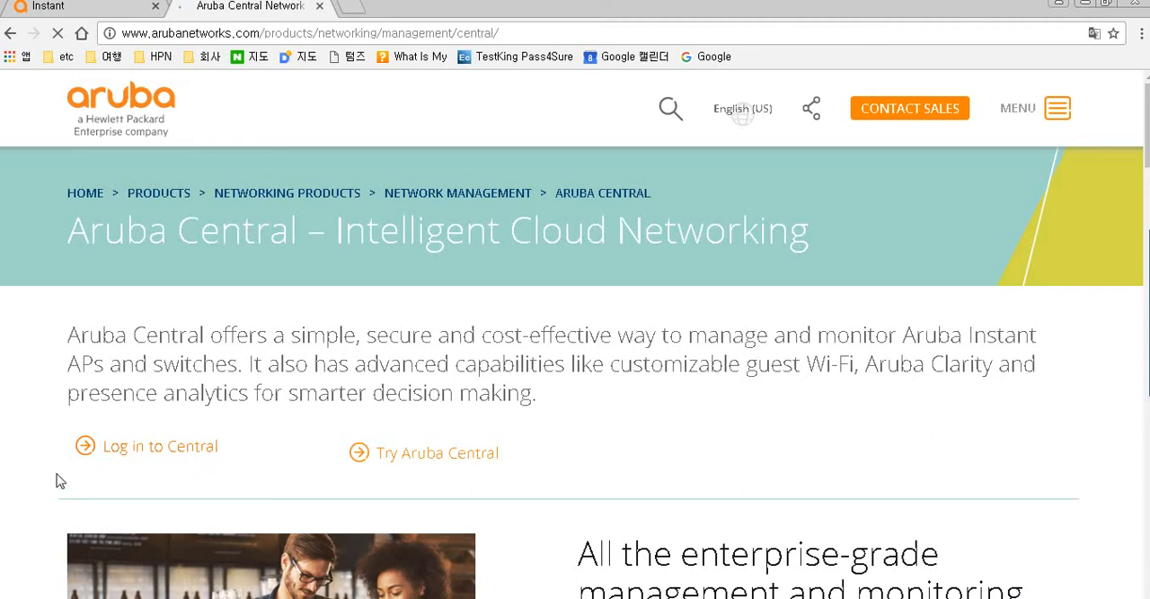
{"action": "left_click", "coordinate": [435, 462]}
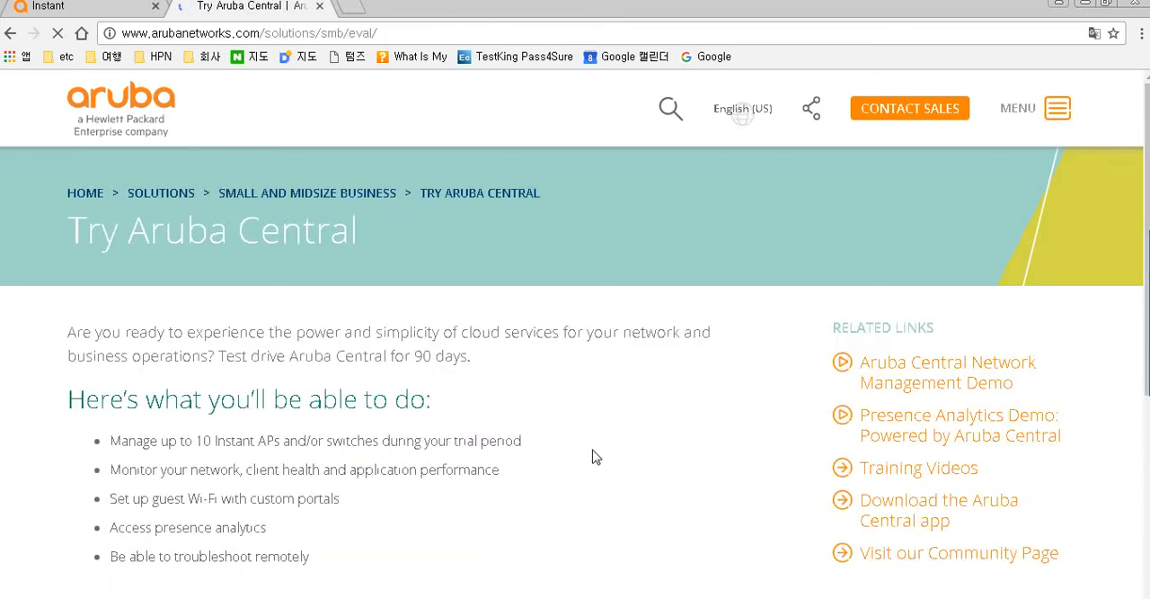
{"action": "scroll", "coordinate": [592, 458], "scroll_direction": "down", "scroll_amount": 2}
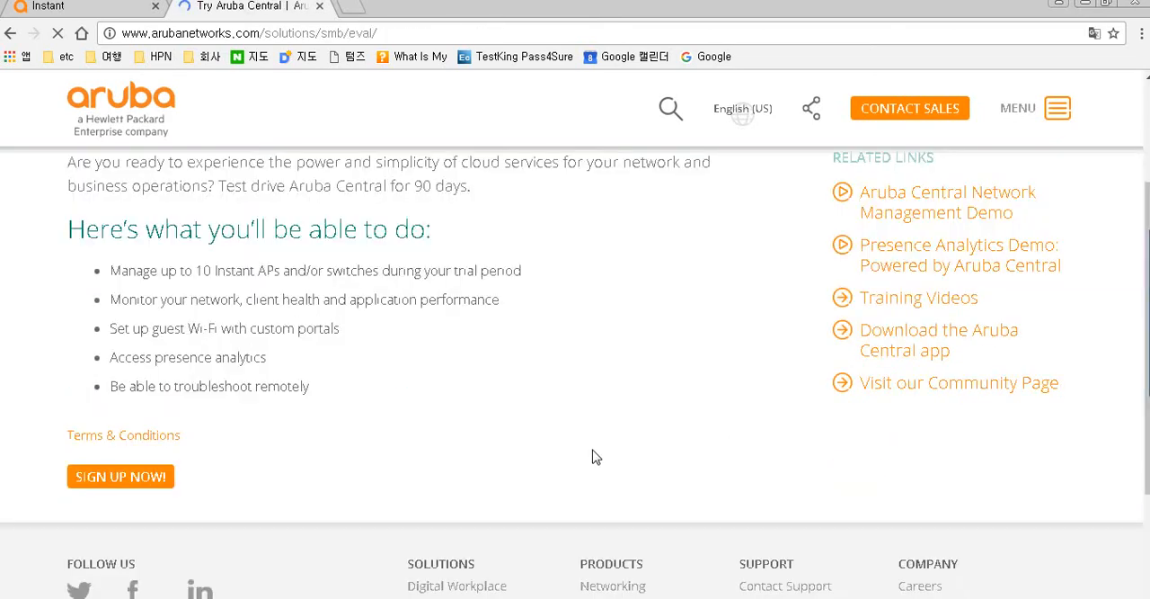
{"action": "scroll", "coordinate": [876, 314], "scroll_direction": "up", "scroll_amount": 1}
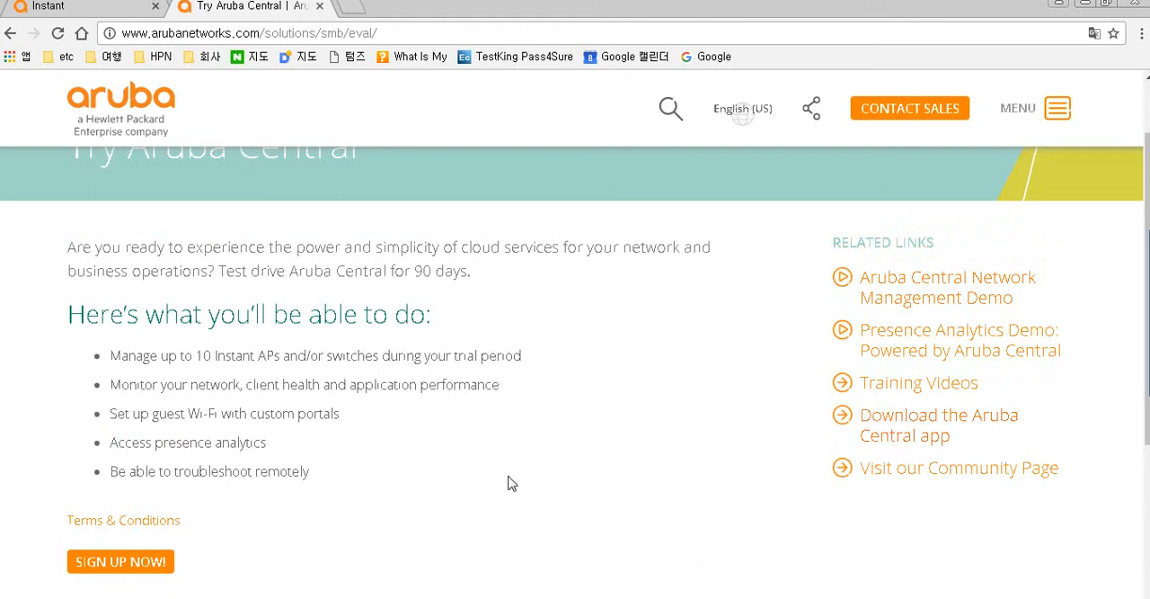
{"action": "scroll", "coordinate": [508, 483], "scroll_direction": "up", "scroll_amount": 1}
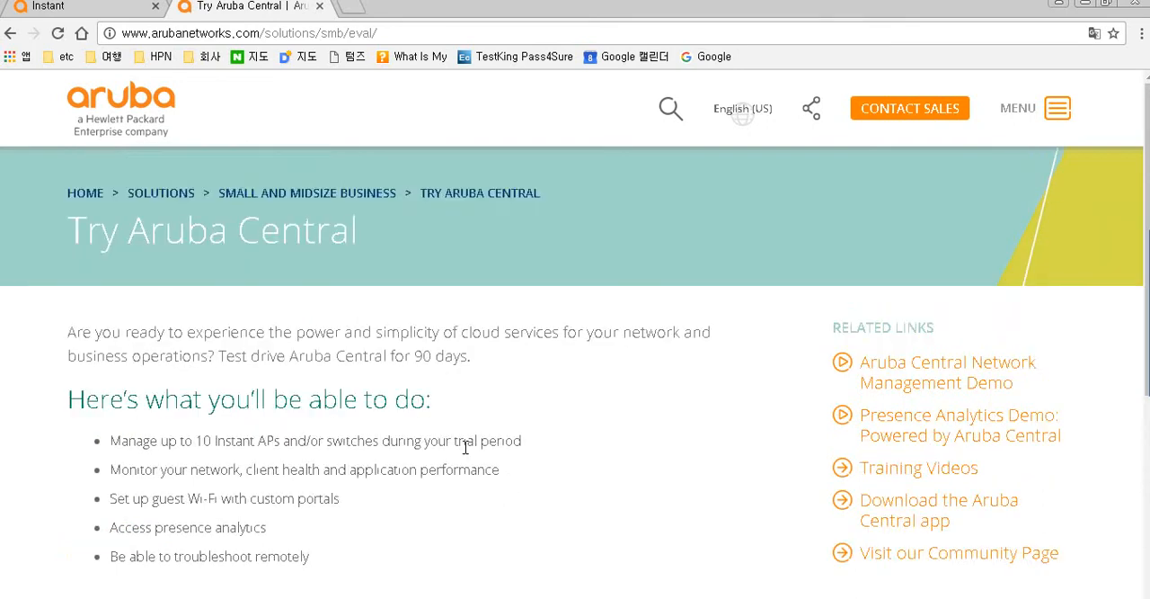
{"action": "left_click", "coordinate": [10, 33]}
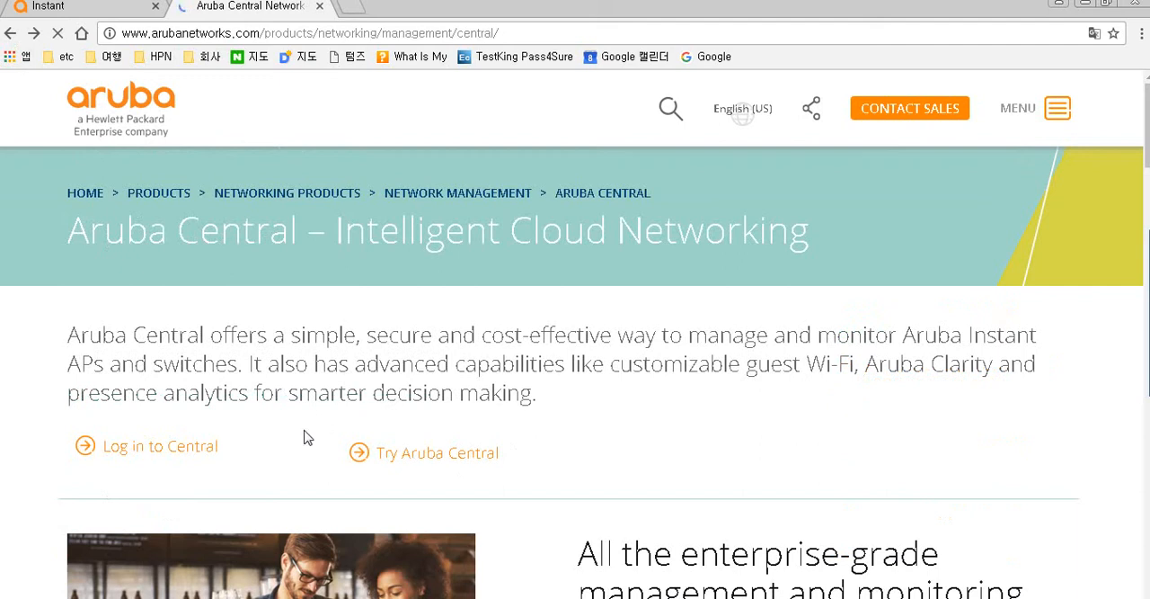
- Log in to Central from the product page and open the account menu showing the Central ID
{"action": "left_click", "coordinate": [204, 449]}
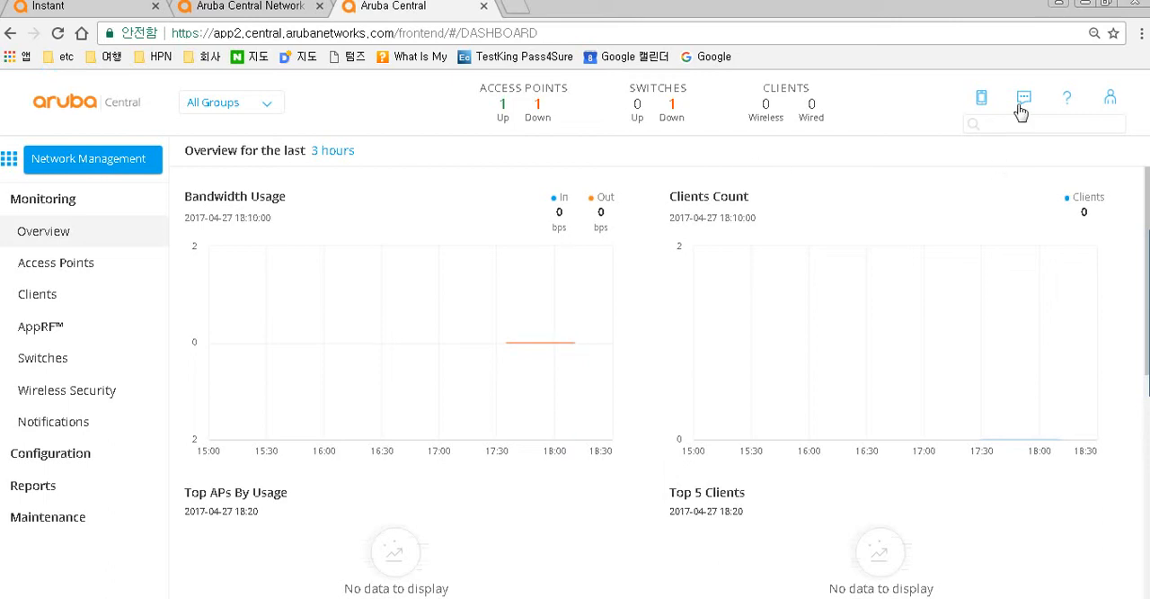
{"action": "left_click", "coordinate": [1111, 100]}
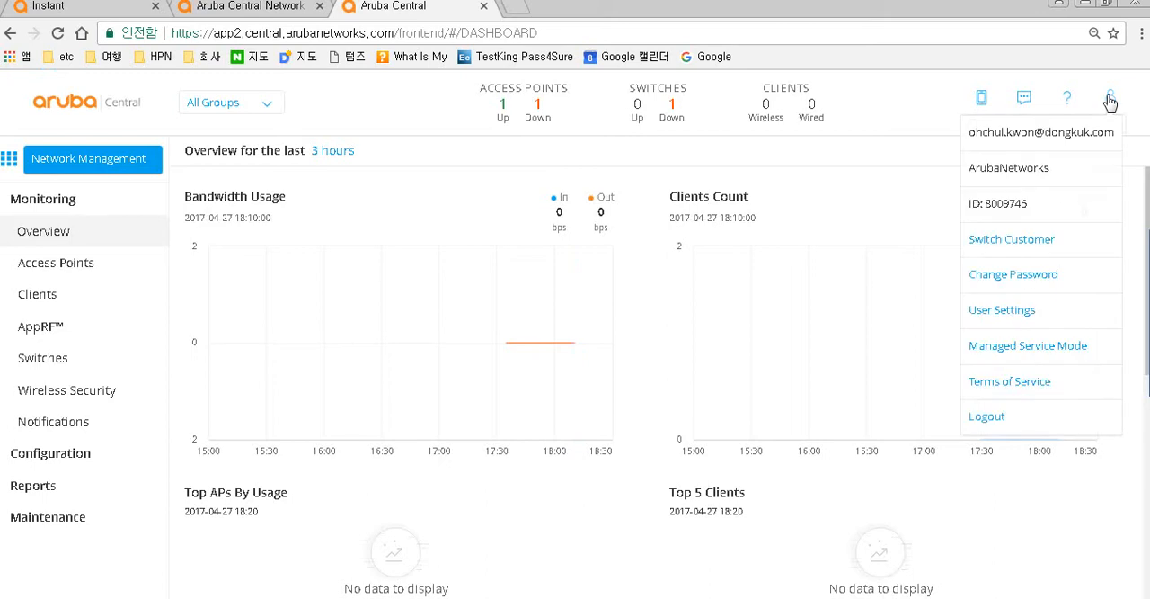
- Log out of Central and sign back in on the login page with the saved account credentials
{"action": "left_click", "coordinate": [989, 419]}
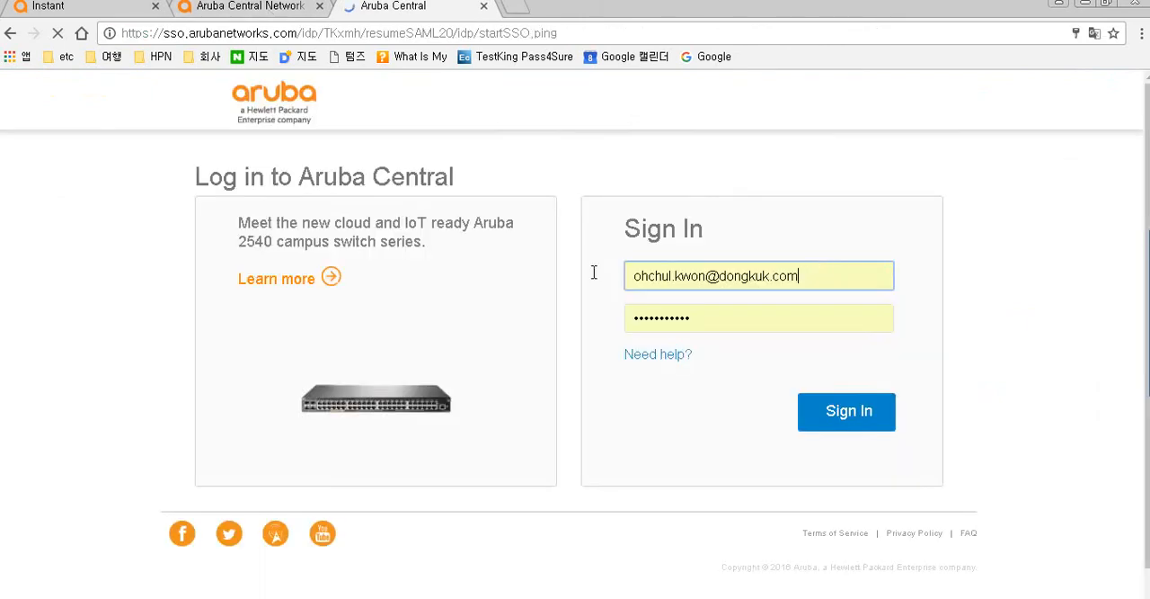
{"action": "left_click", "coordinate": [705, 280]}
{"action": "left_click", "coordinate": [778, 235]}
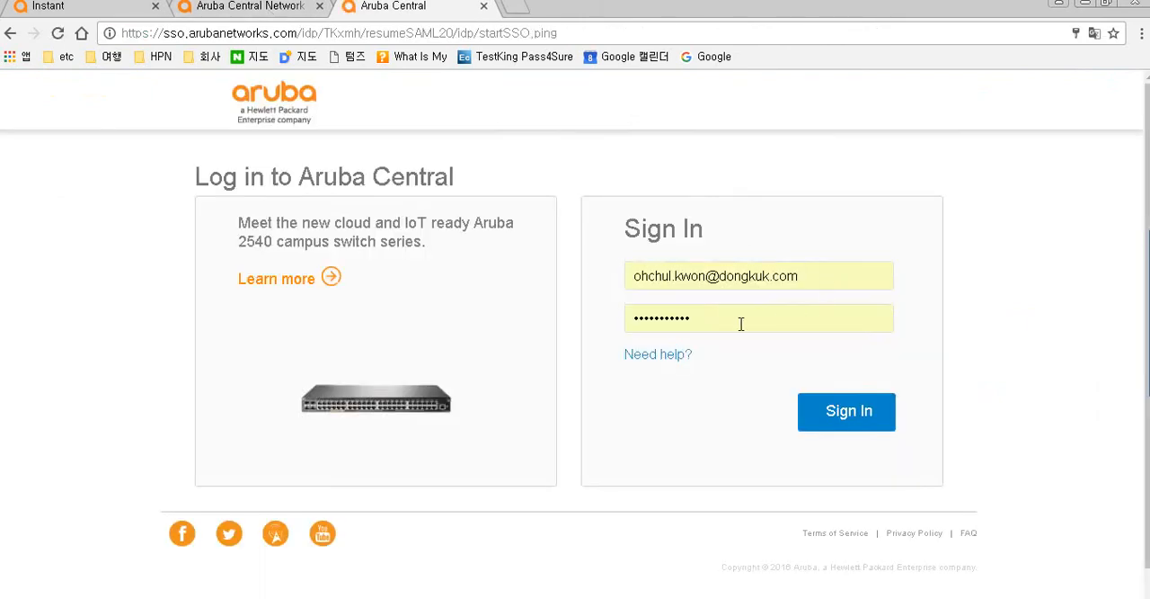
{"action": "left_click", "coordinate": [834, 423]}
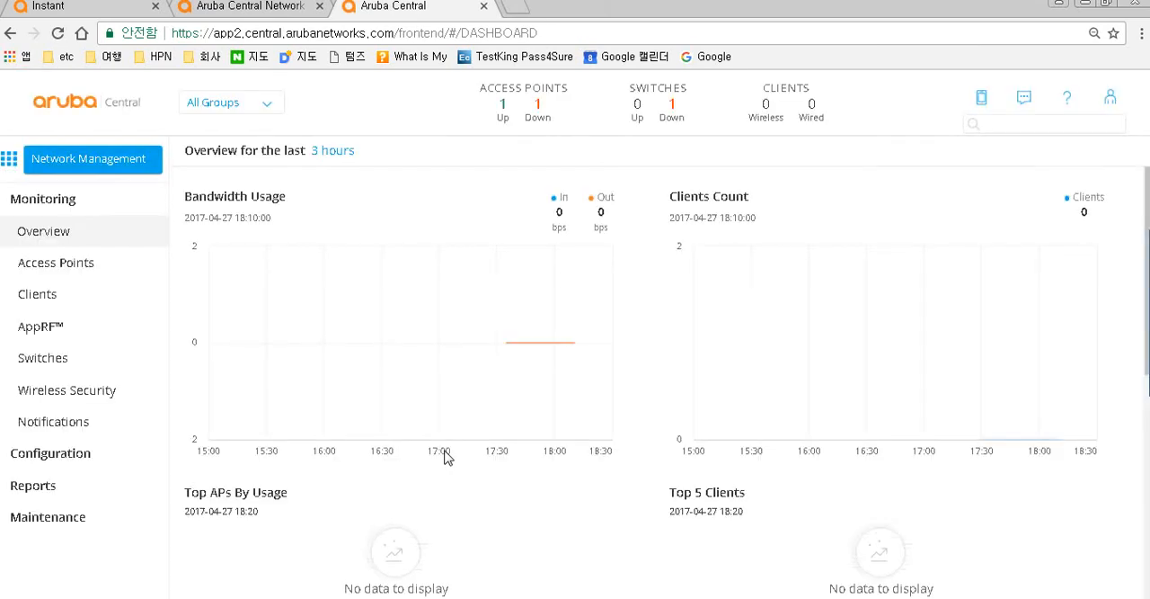
- Open Global Settings to review device provisioning and subscription keys, then return to the access points list
{"action": "left_click", "coordinate": [11, 162]}
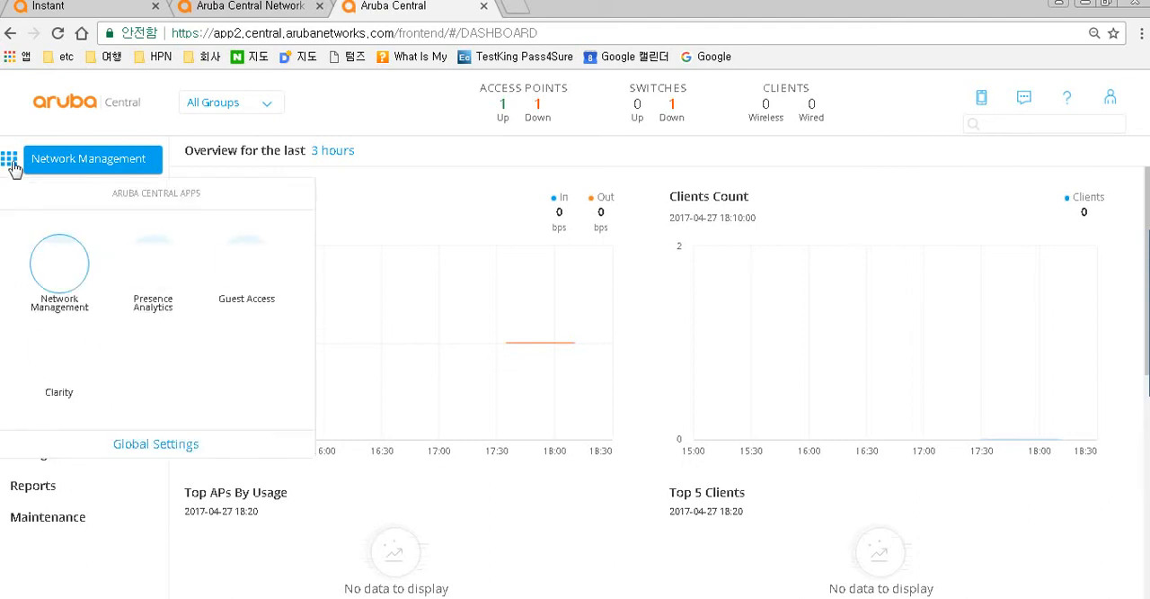
{"action": "left_click", "coordinate": [129, 449]}
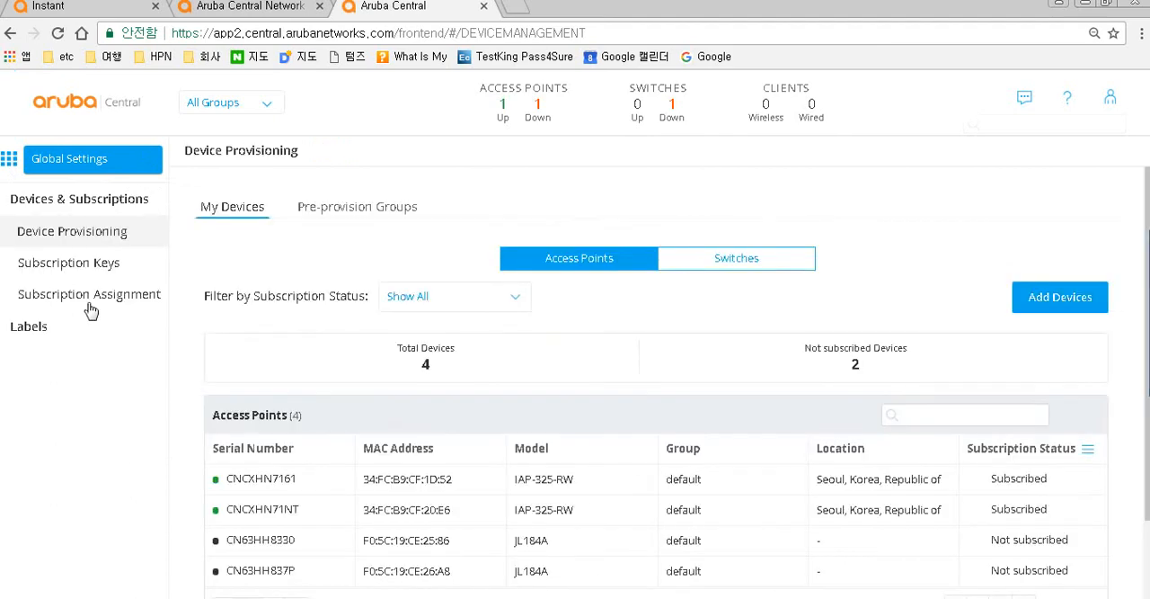
{"action": "left_click", "coordinate": [69, 262]}
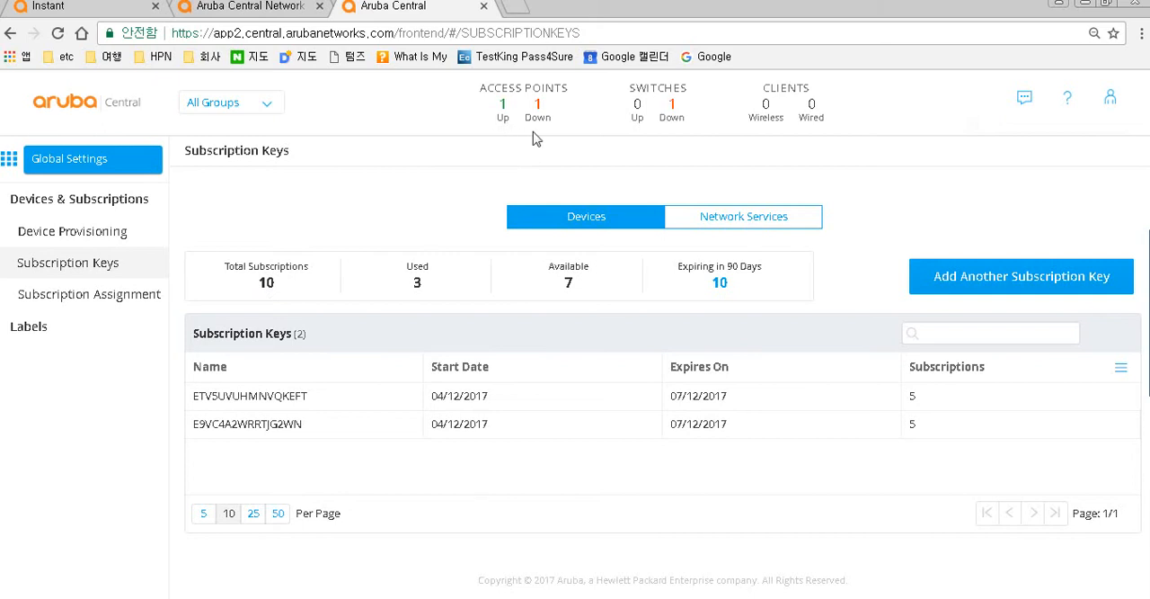
{"action": "left_click", "coordinate": [505, 111]}
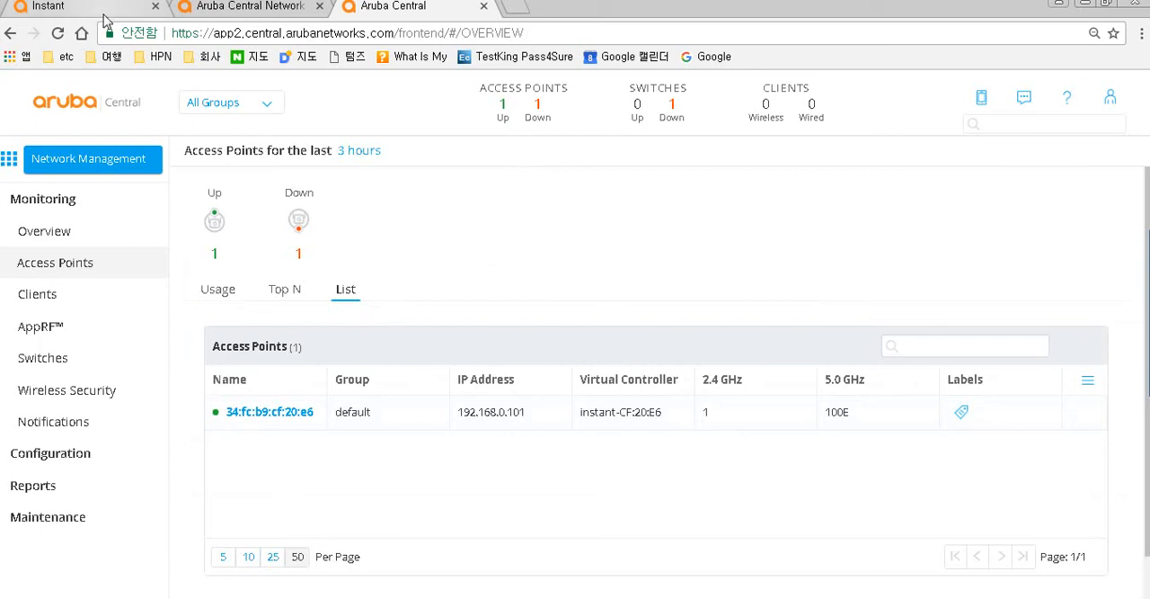
- Switch to the Instant tab and log in to the virtual controller as admin with the account password
{"action": "left_click", "coordinate": [71, 7]}
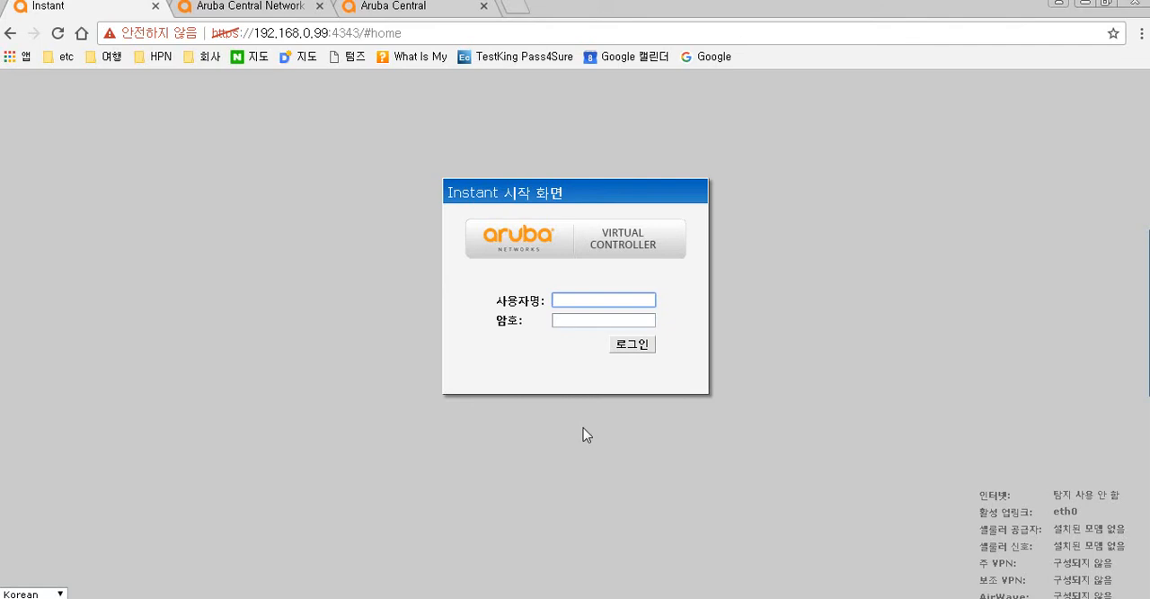
{"action": "type", "text": "admin"}
{"action": "key", "text": "Tab"}
{"action": "type", "text": "••••••••"}
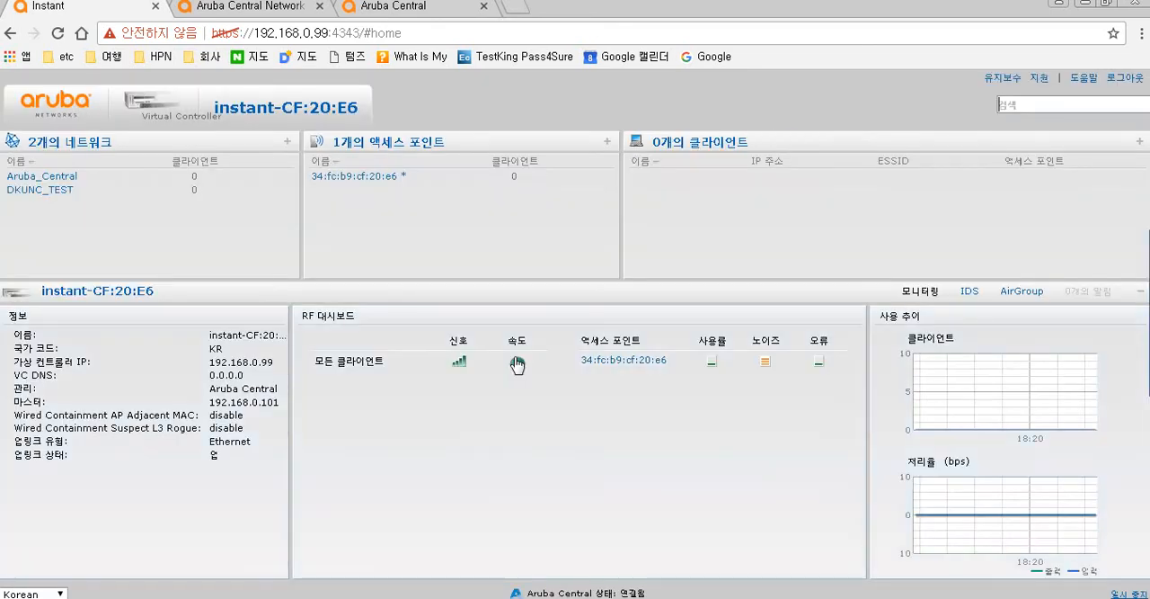
- Open the controller's Maintenance info dialog, select the Cloud Activation Key value, and close the dialog
{"action": "left_click", "coordinate": [1002, 79]}
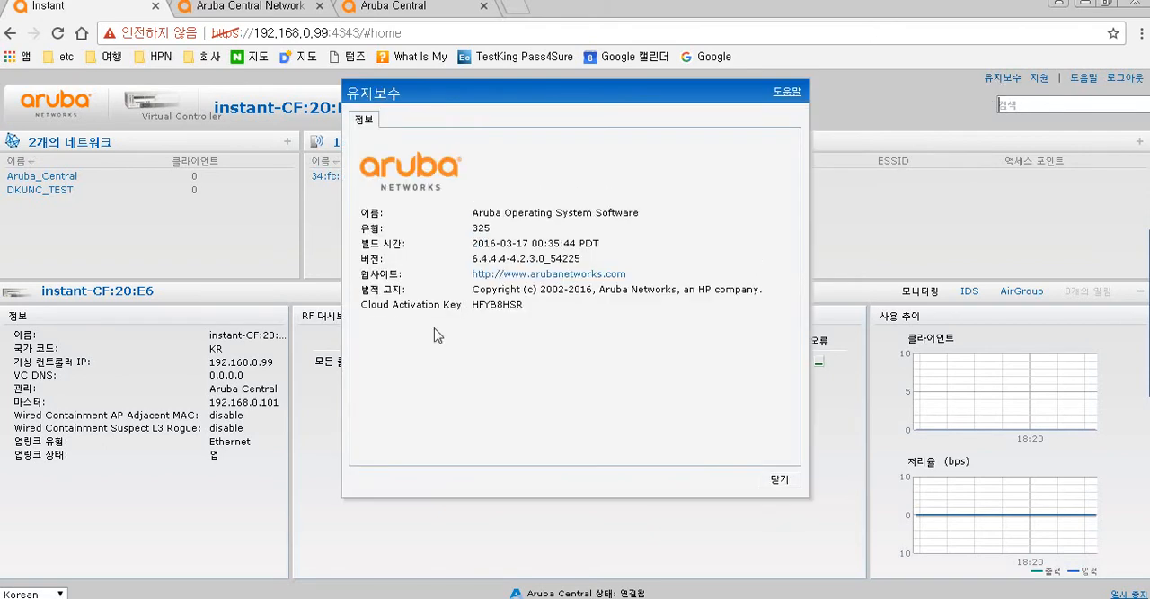
{"action": "left_click_drag", "start_coordinate": [371, 306], "coordinate": [527, 311]}
{"action": "left_click", "coordinate": [527, 310]}
{"action": "double_click", "coordinate": [521, 306]}
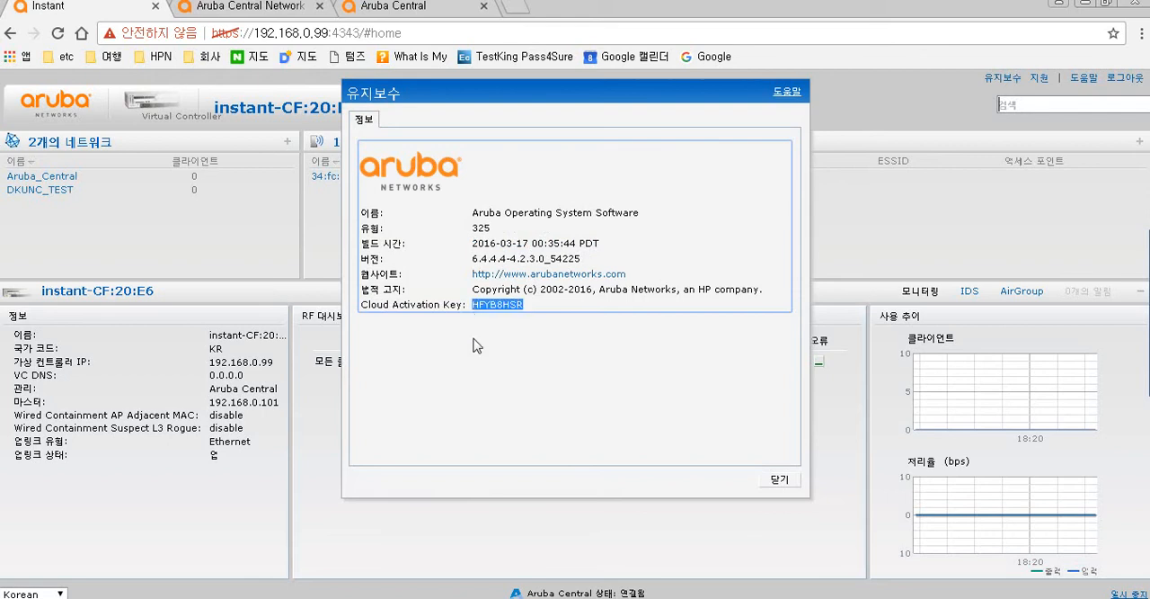
{"action": "left_click", "coordinate": [771, 482]}
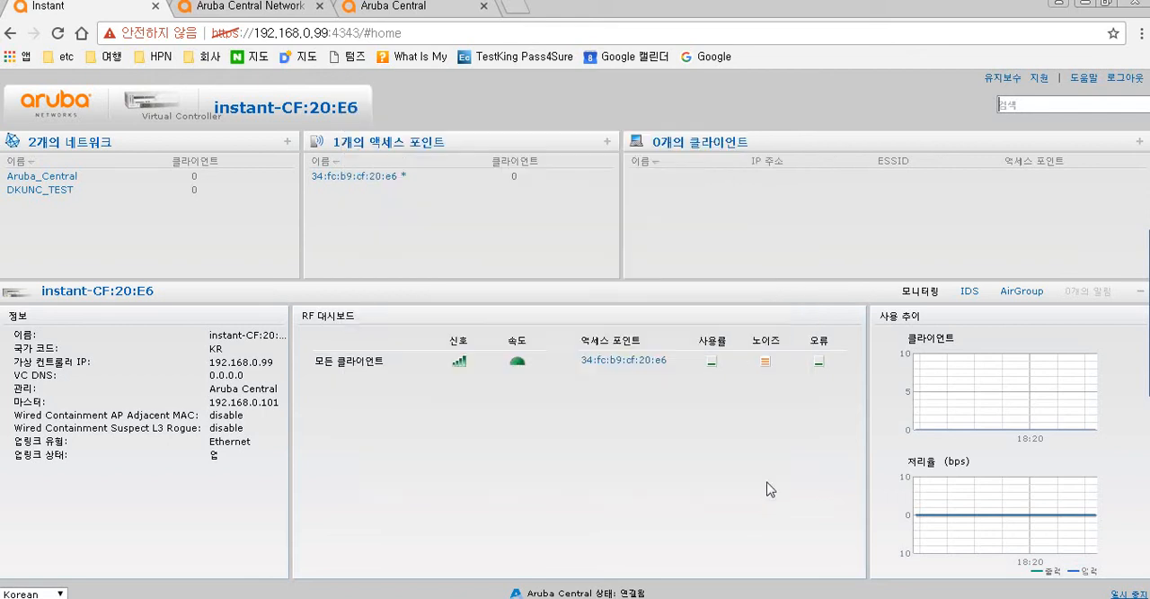
- Review the Maintenance info again and select the access point 34:fc:b9:cf:20:e6 in the list
{"action": "left_click", "coordinate": [1008, 81]}
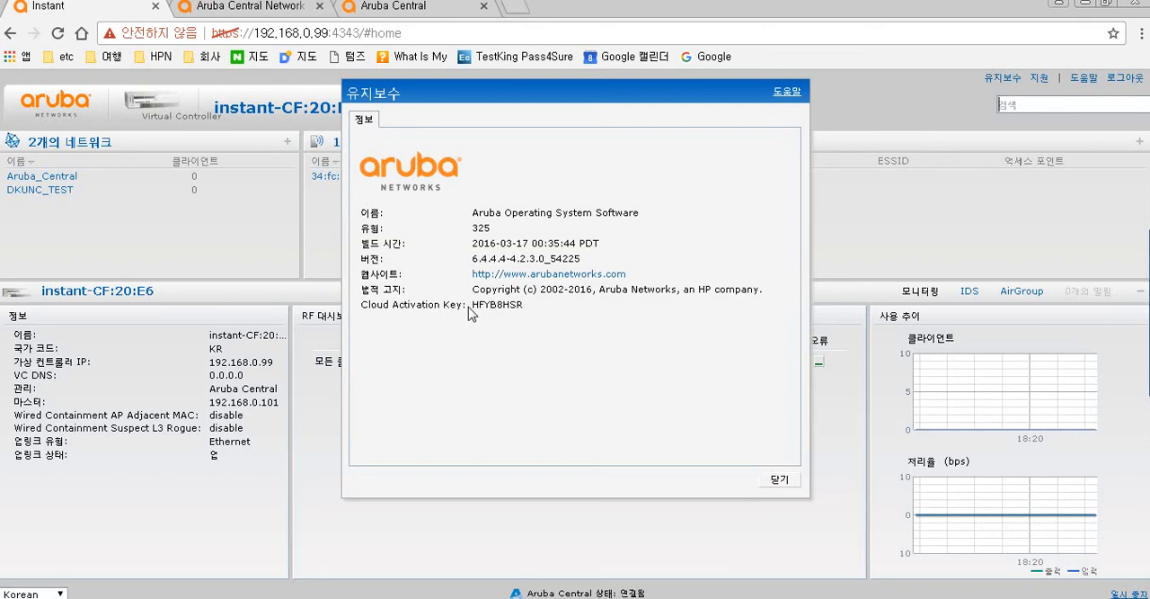
{"action": "left_click", "coordinate": [775, 479]}
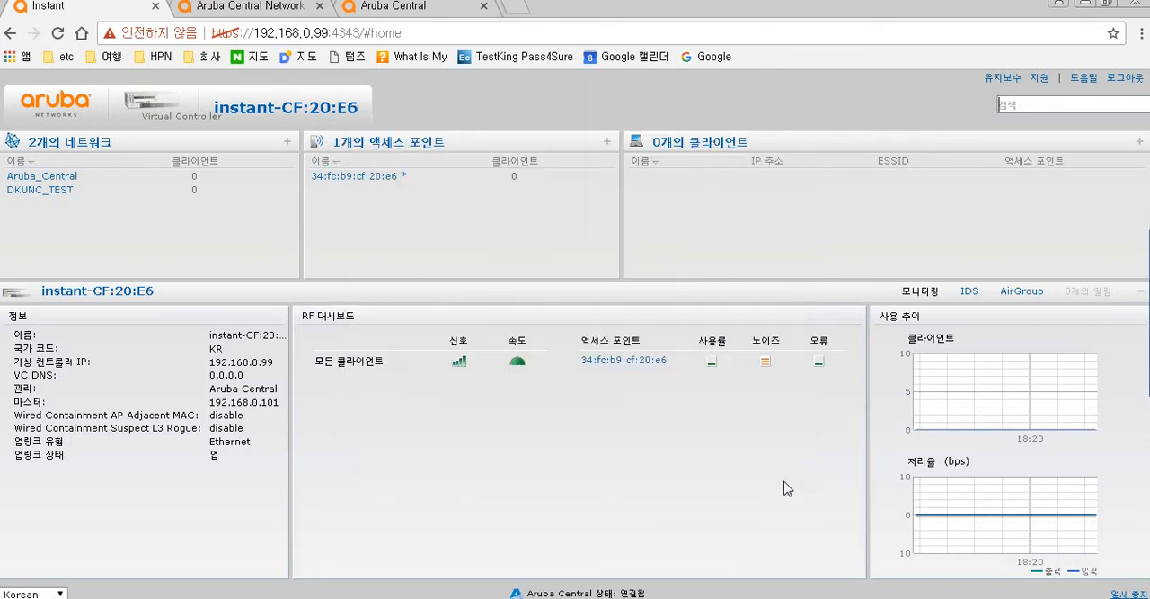
{"action": "left_click", "coordinate": [367, 184]}
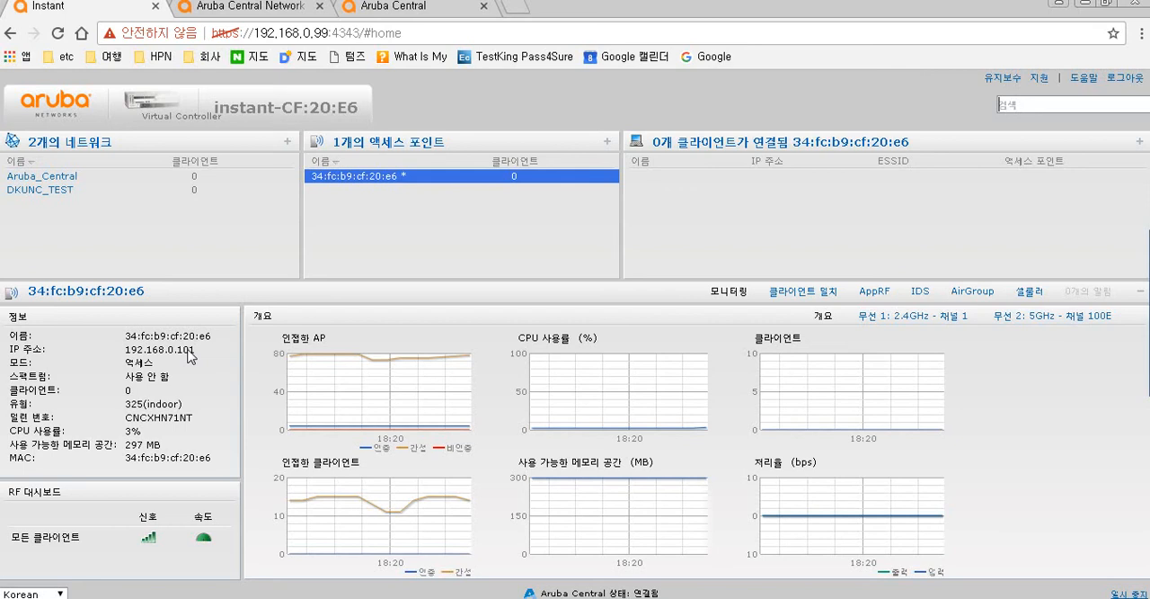
- Reopen the Maintenance info dialog, copy the Cloud Activation Key value, and close the dialog
{"action": "left_click", "coordinate": [1005, 79]}
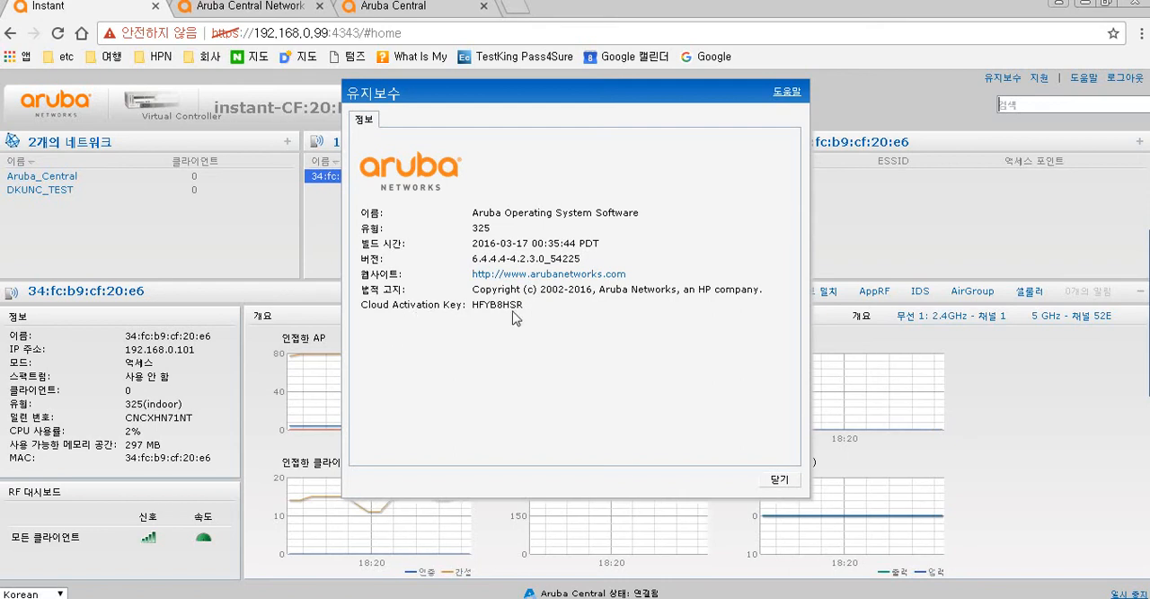
{"action": "left_click_drag", "start_coordinate": [383, 305], "coordinate": [523, 307]}
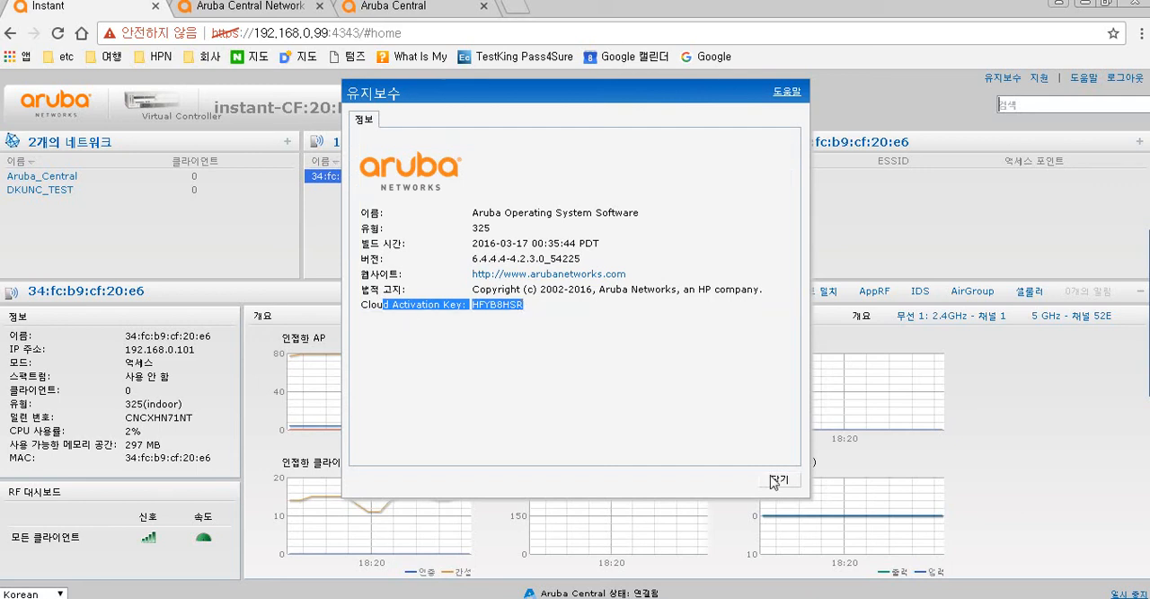
{"action": "left_click", "coordinate": [476, 308]}
{"action": "left_click_drag", "start_coordinate": [476, 308], "coordinate": [540, 312]}
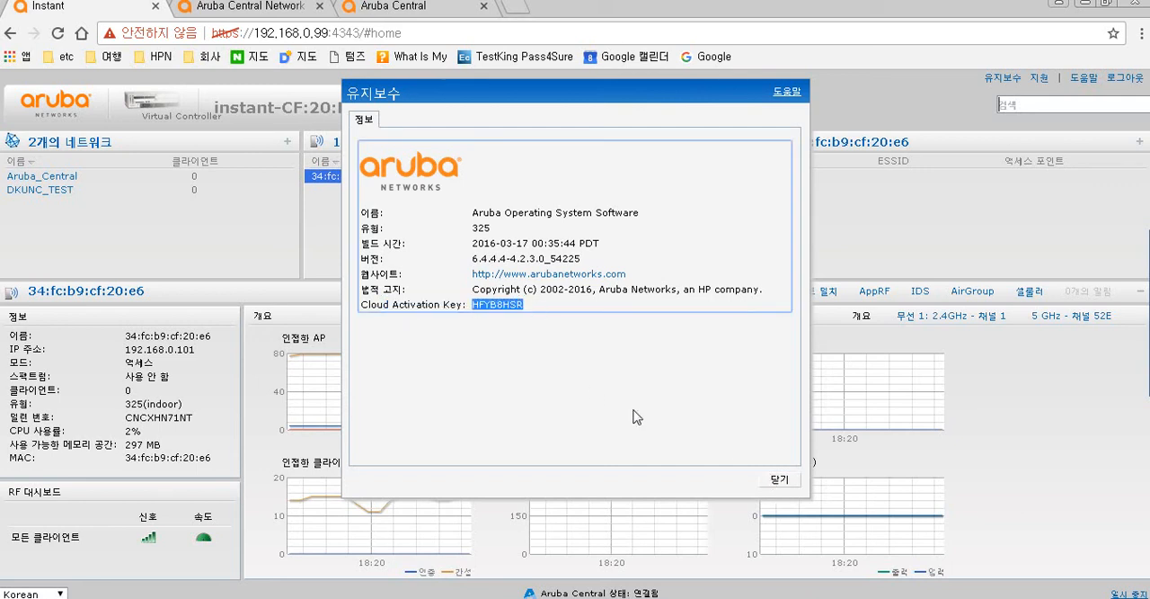
{"action": "left_click", "coordinate": [777, 480]}
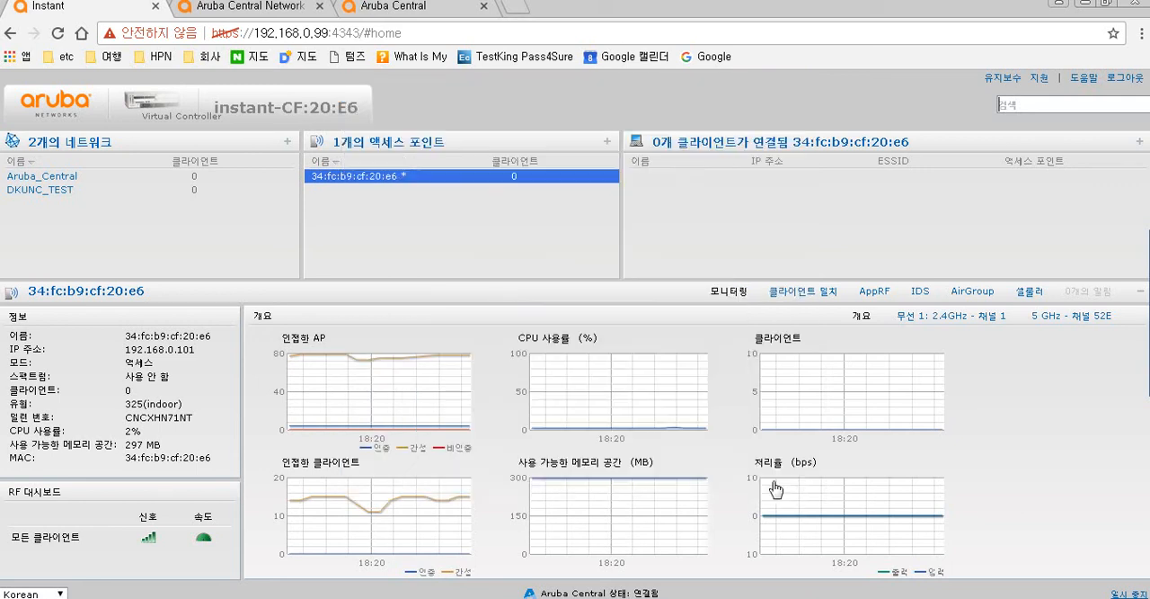
- Switch to the Aruba Central tab and open Global Settings device provisioning
{"action": "left_click", "coordinate": [256, 7]}
{"action": "left_click", "coordinate": [392, 9]}
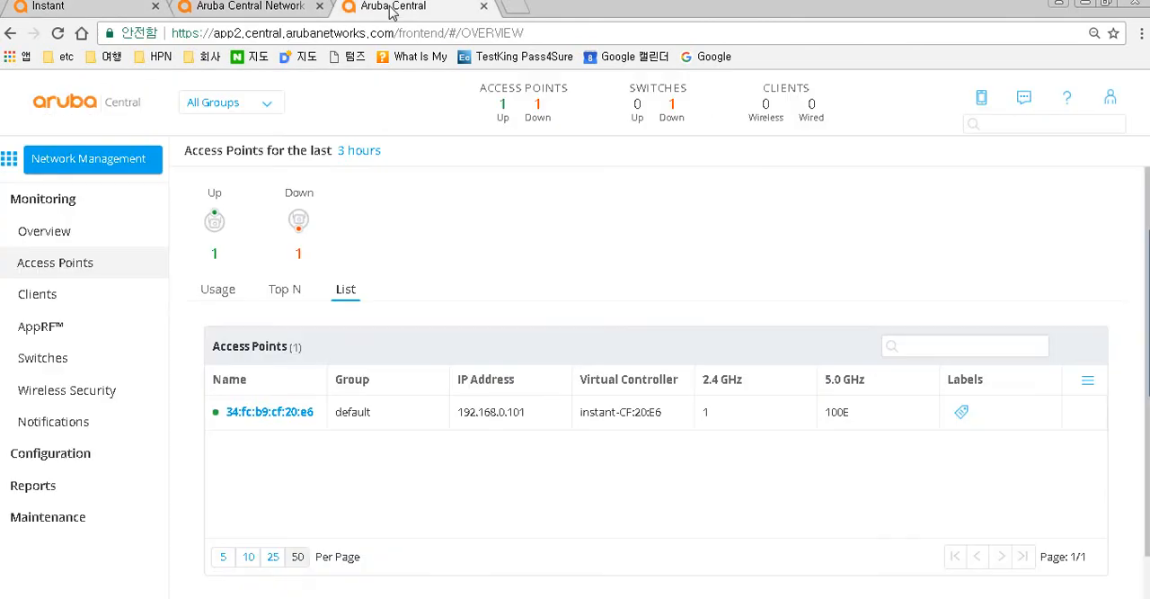
{"action": "left_click", "coordinate": [19, 167]}
{"action": "left_click", "coordinate": [178, 454]}
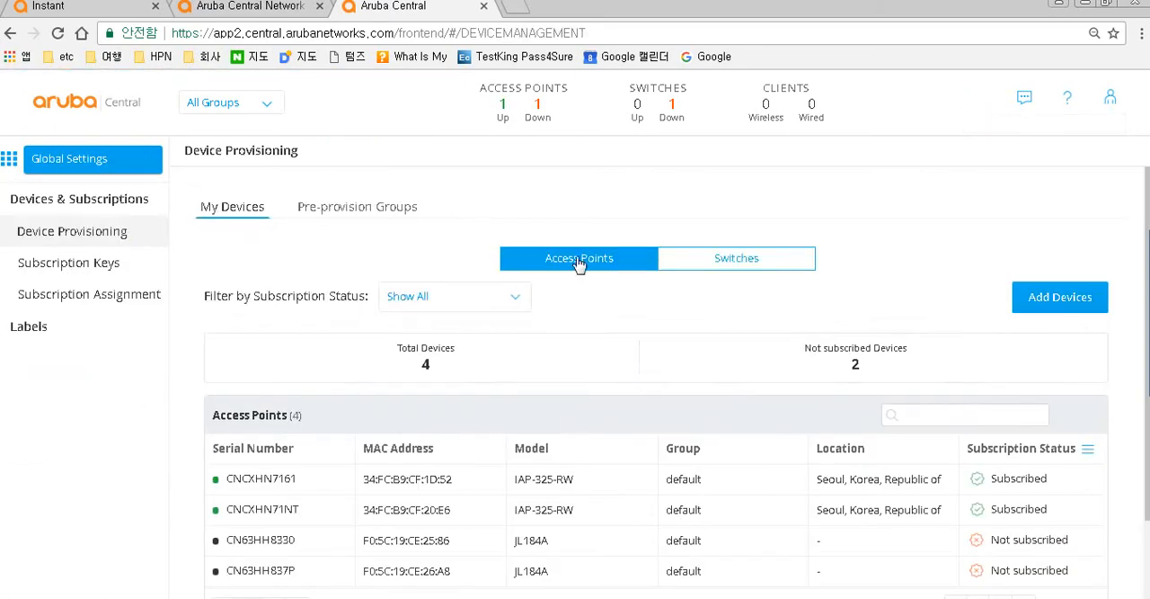
- Start adding devices and choose the Cloud Activation Key method
{"action": "left_click", "coordinate": [1034, 306]}
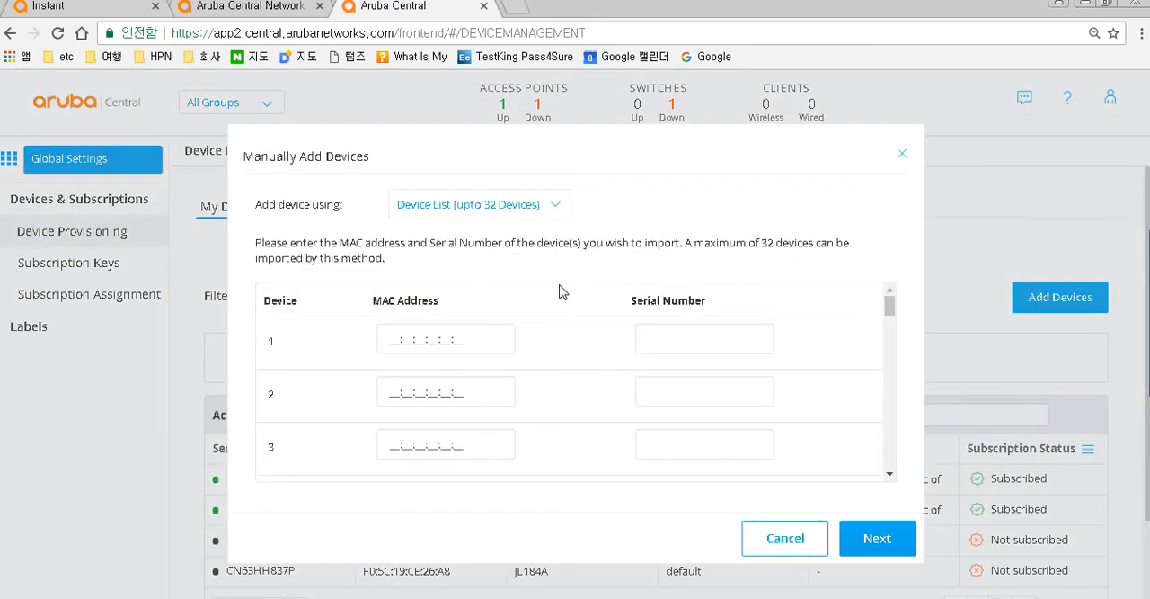
{"action": "left_click", "coordinate": [558, 210]}
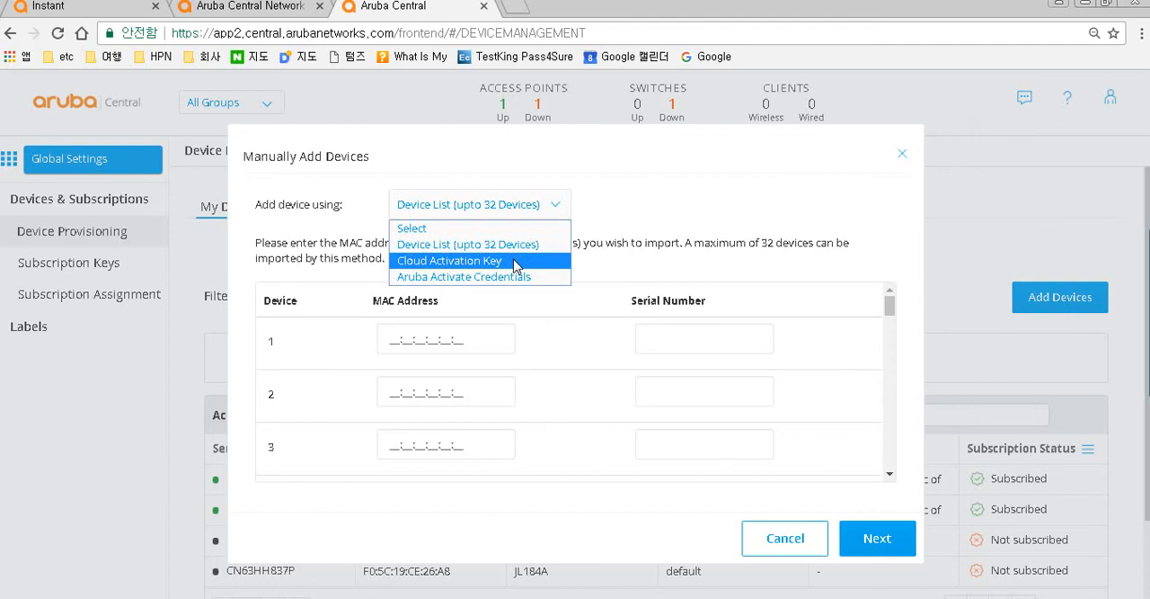
{"action": "left_click", "coordinate": [516, 264]}
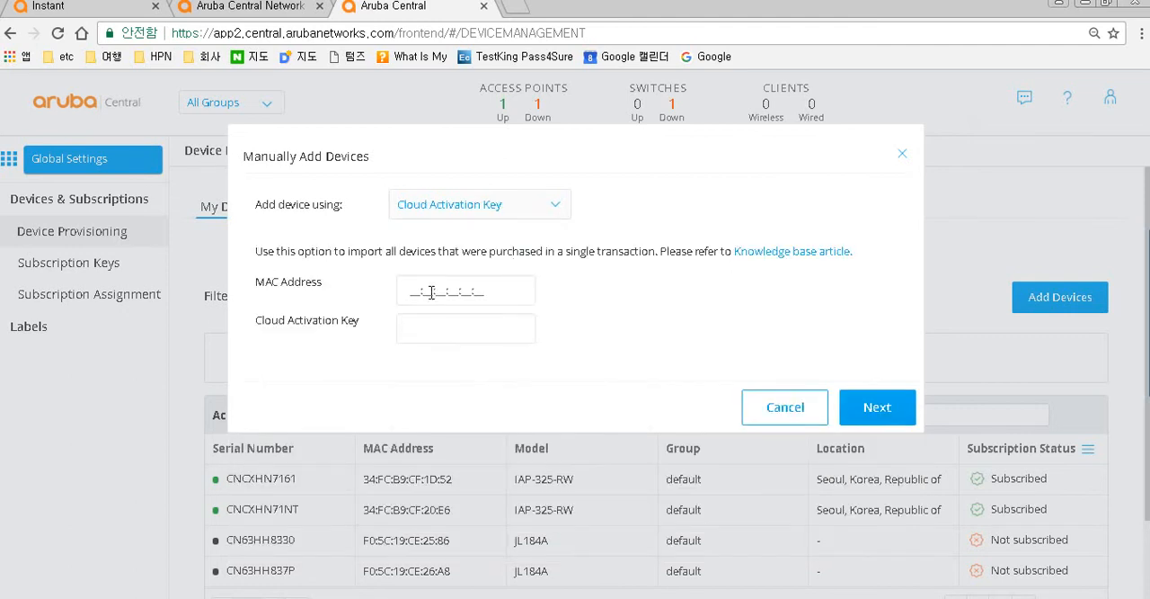
- Check the access point in the Instant controller and place the cursor in the Cloud Activation Key field
{"action": "left_click_drag", "start_coordinate": [409, 290], "coordinate": [485, 289]}
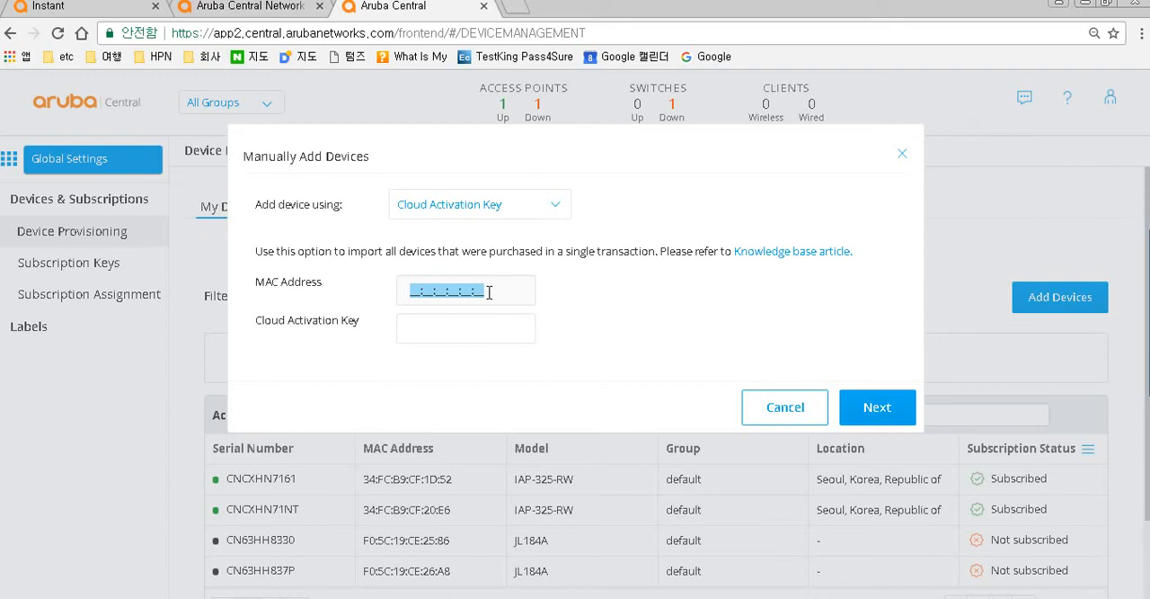
{"action": "left_click", "coordinate": [252, 11]}
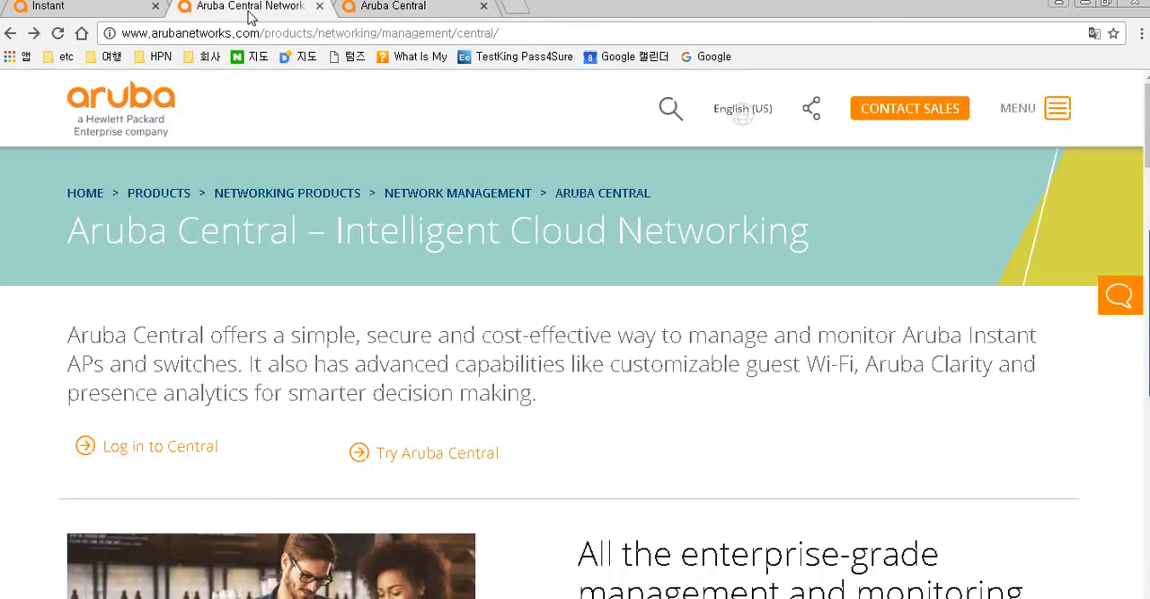
{"action": "left_click", "coordinate": [109, 9]}
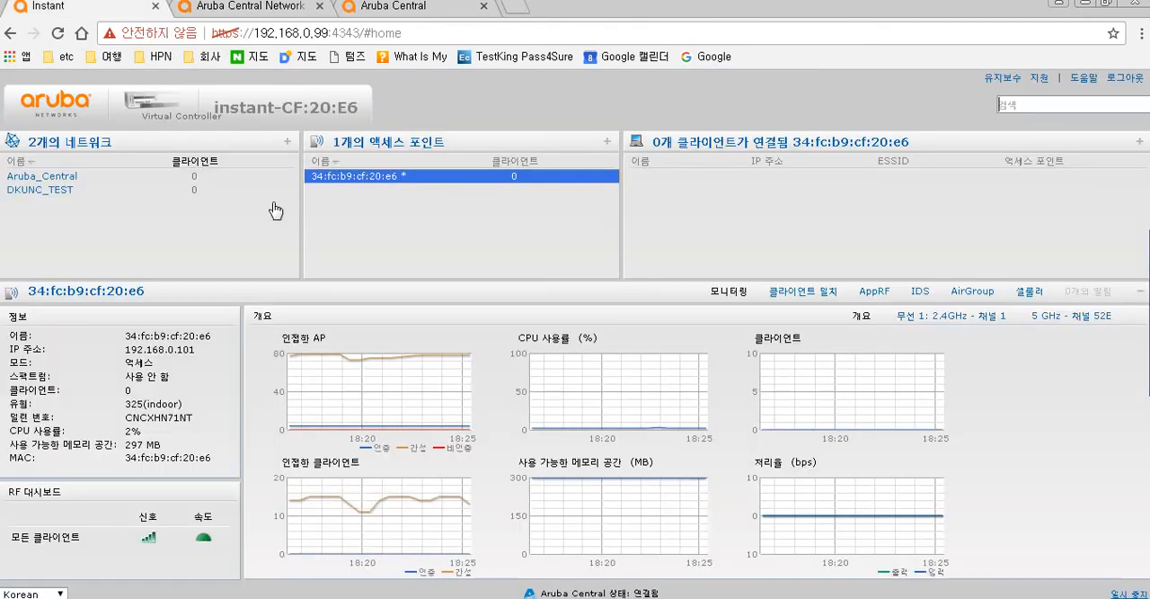
{"action": "left_click", "coordinate": [342, 180]}
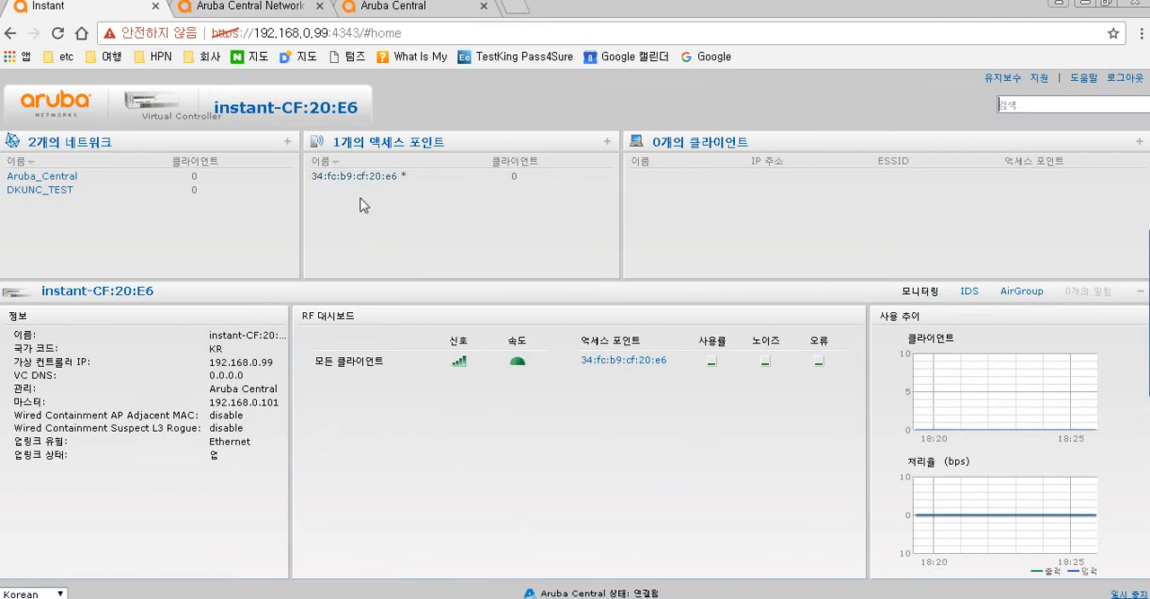
{"action": "left_click", "coordinate": [388, 11]}
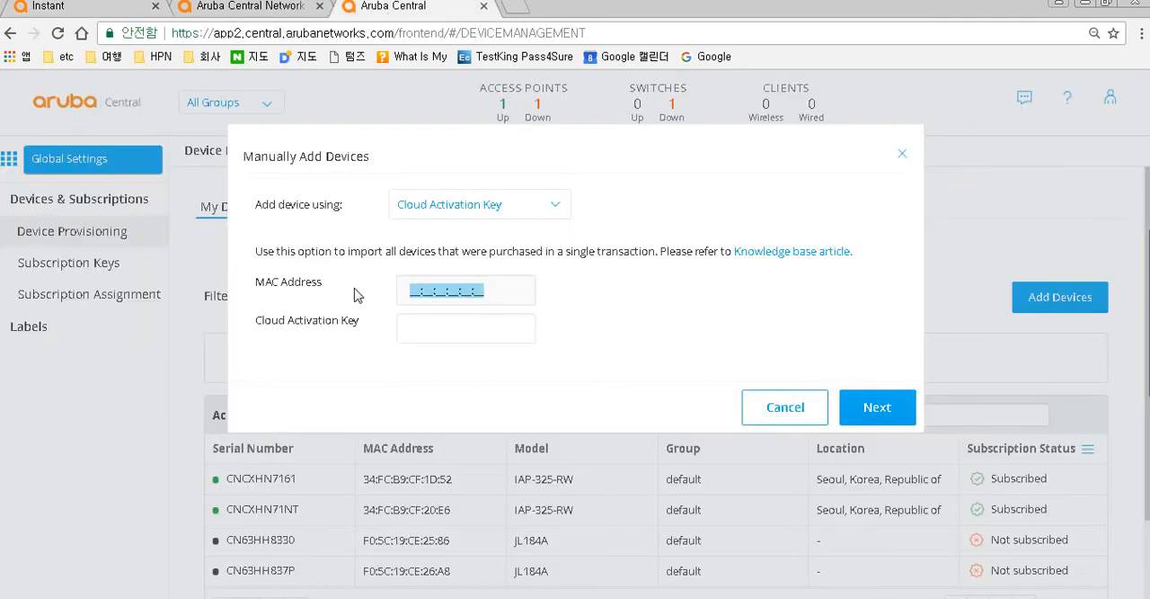
{"action": "left_click", "coordinate": [436, 327]}
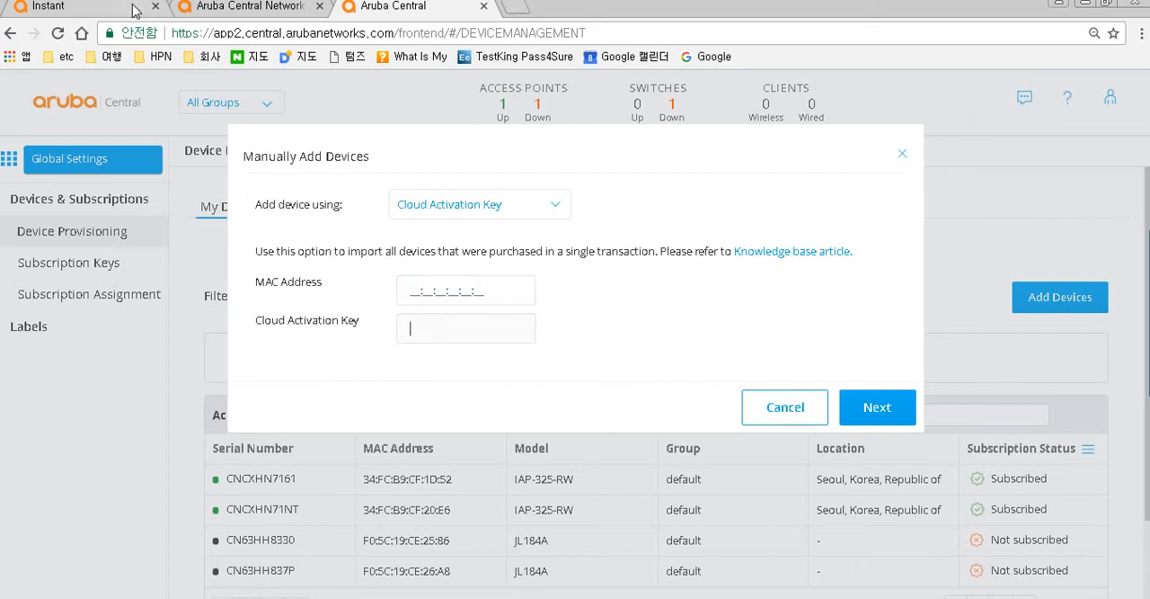
- Copy the Cloud Activation Key again from the Instant controller's maintenance info dialog and close it
{"action": "left_click", "coordinate": [132, 11]}
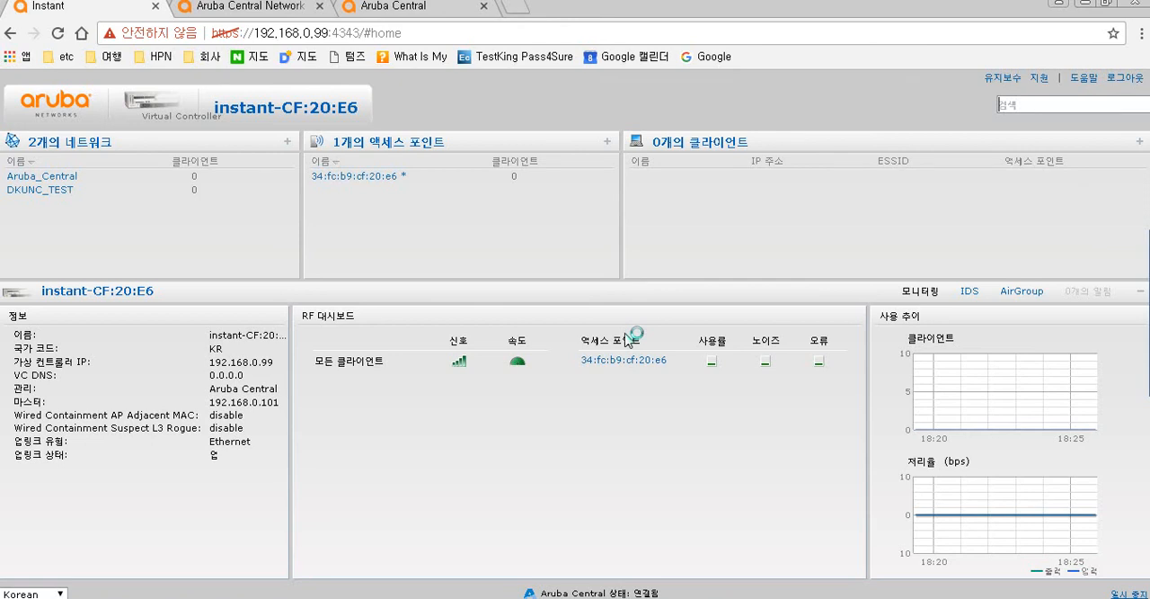
{"action": "left_click_drag", "start_coordinate": [478, 305], "coordinate": [527, 306]}
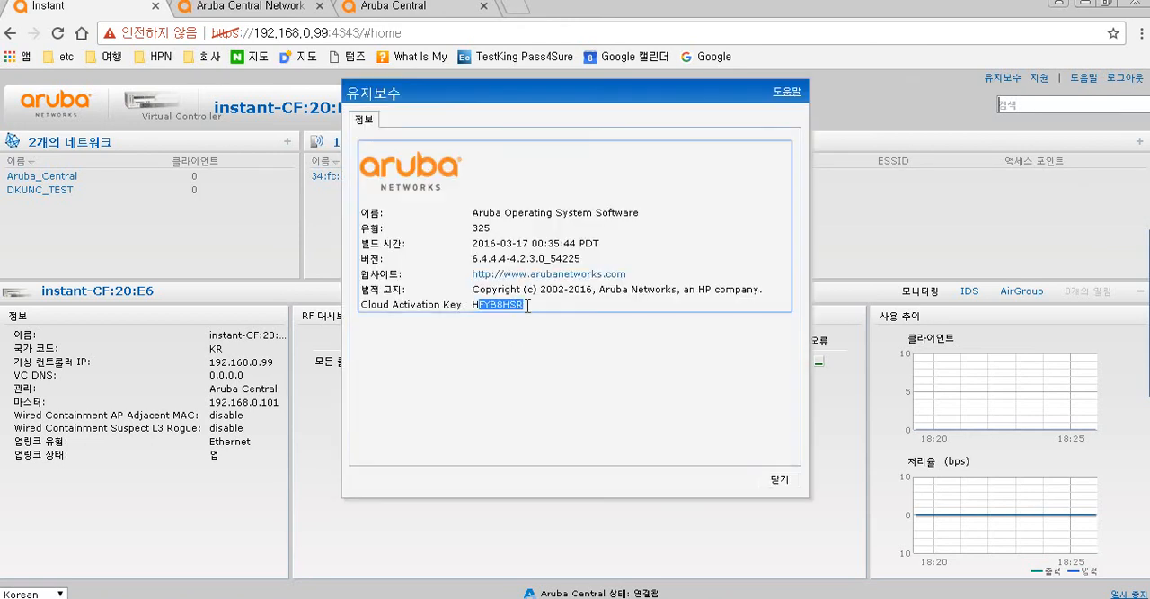
{"action": "left_click", "coordinate": [779, 479]}
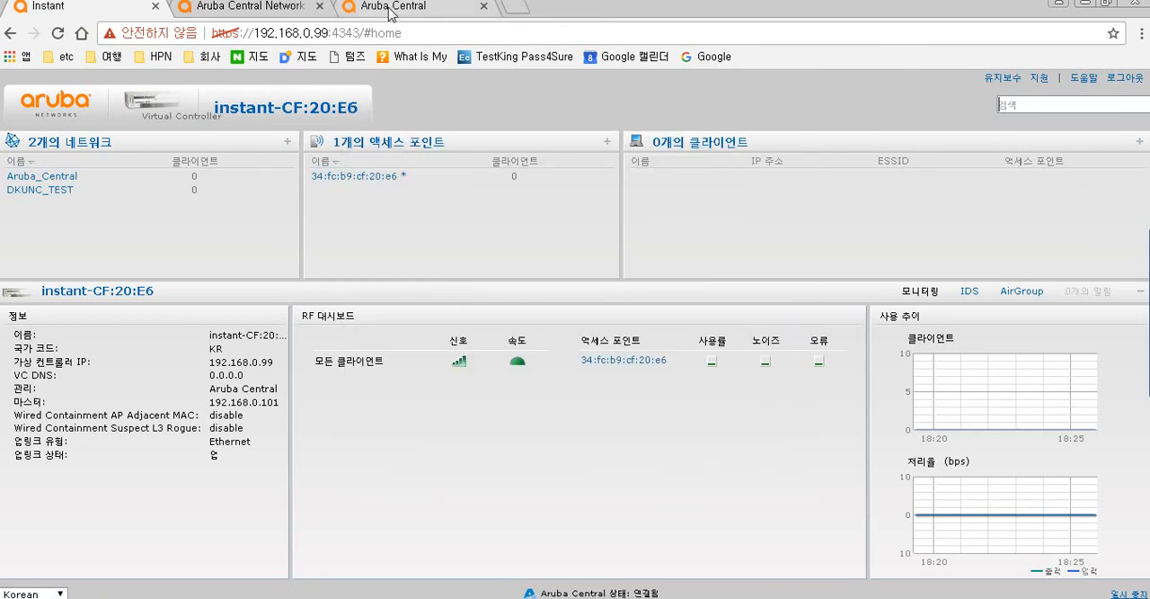
{"action": "left_click", "coordinate": [391, 11]}
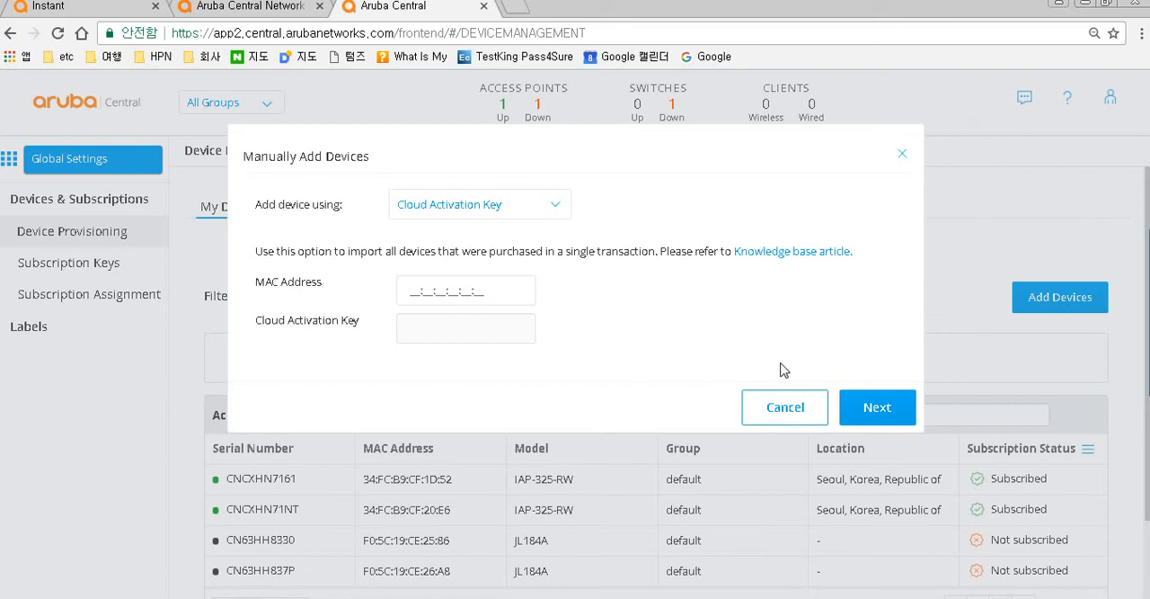
{"action": "left_click", "coordinate": [863, 412]}
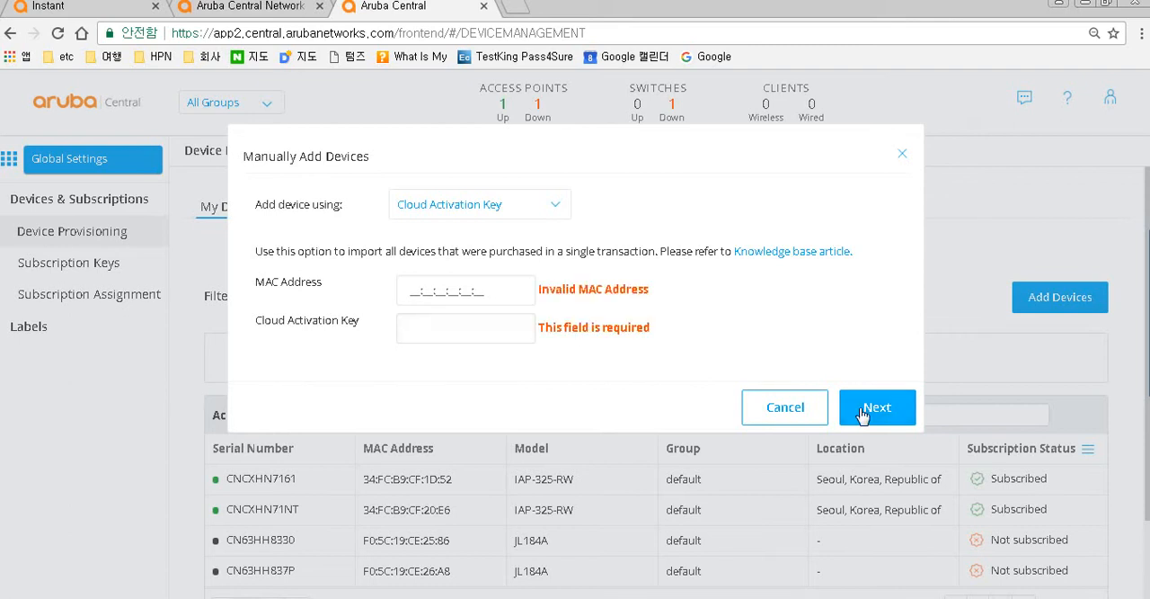
{"action": "left_click", "coordinate": [785, 407]}
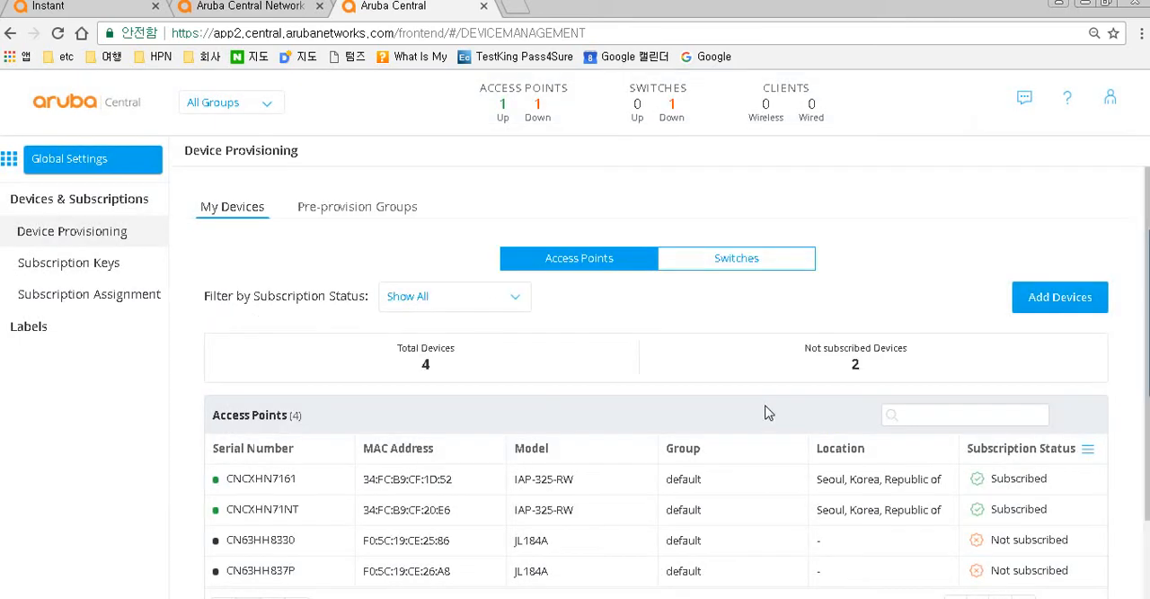
- Open the Pre-provision Groups list for access points and select the access point CNCXHN7161
{"action": "scroll", "coordinate": [553, 422], "scroll_direction": "down", "scroll_amount": 1}
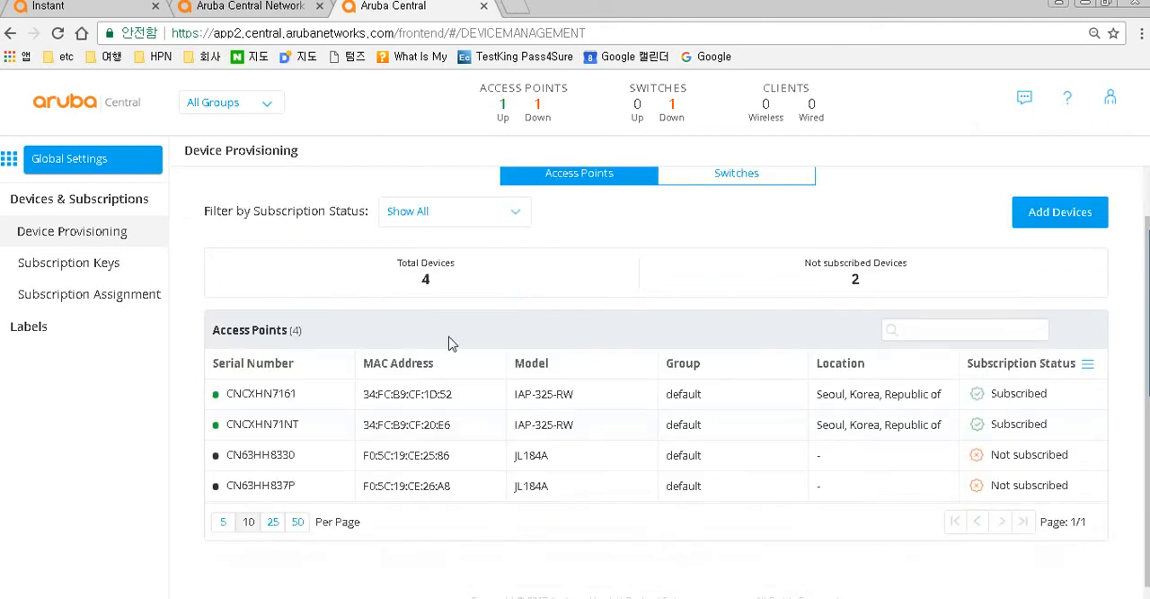
{"action": "key", "text": "ctrl+1"}
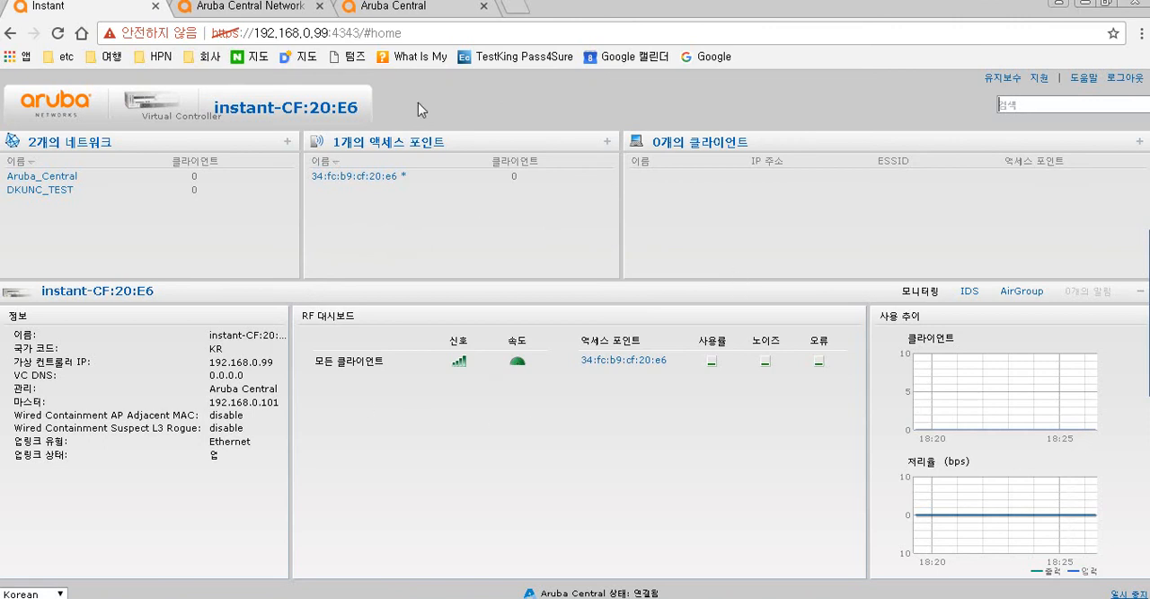
{"action": "left_click", "coordinate": [416, 11]}
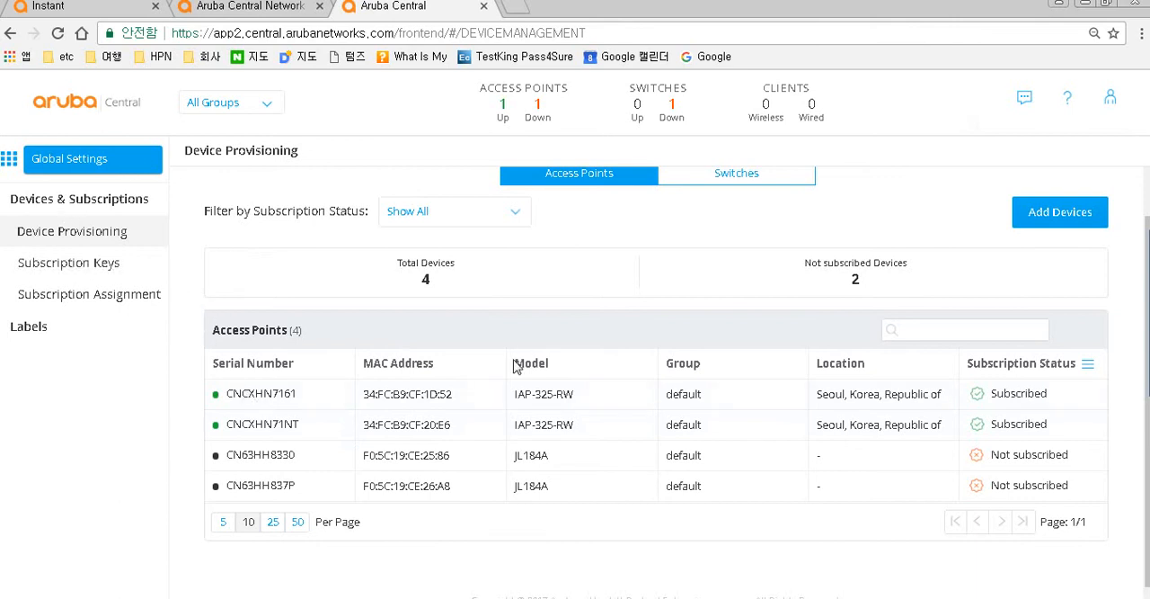
{"action": "scroll", "coordinate": [485, 315], "scroll_direction": "up", "scroll_amount": 1}
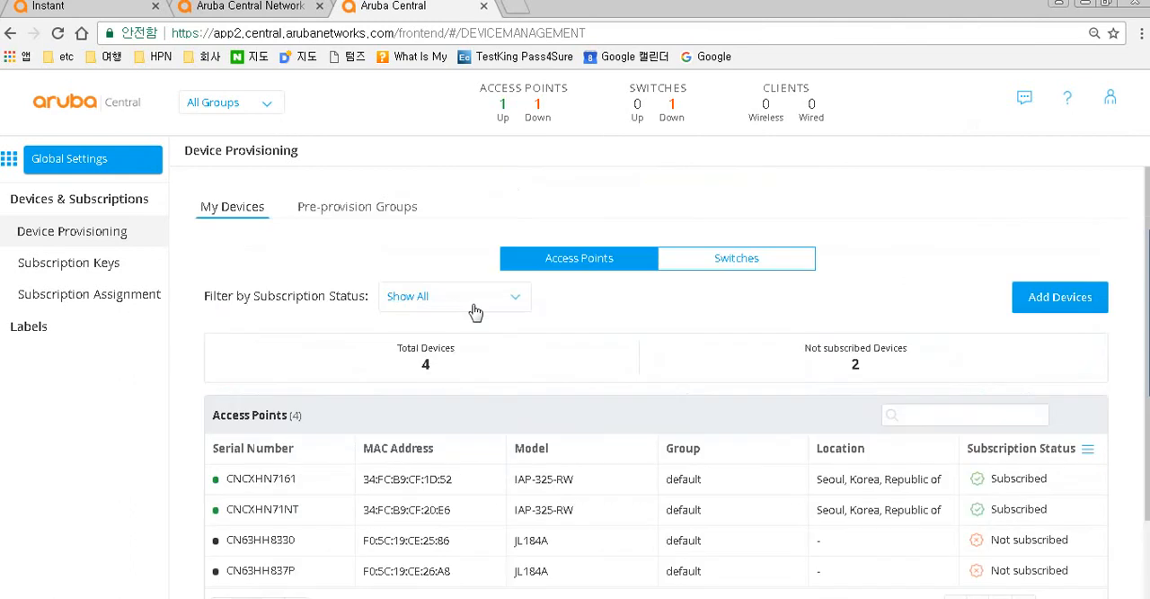
{"action": "left_click", "coordinate": [359, 208]}
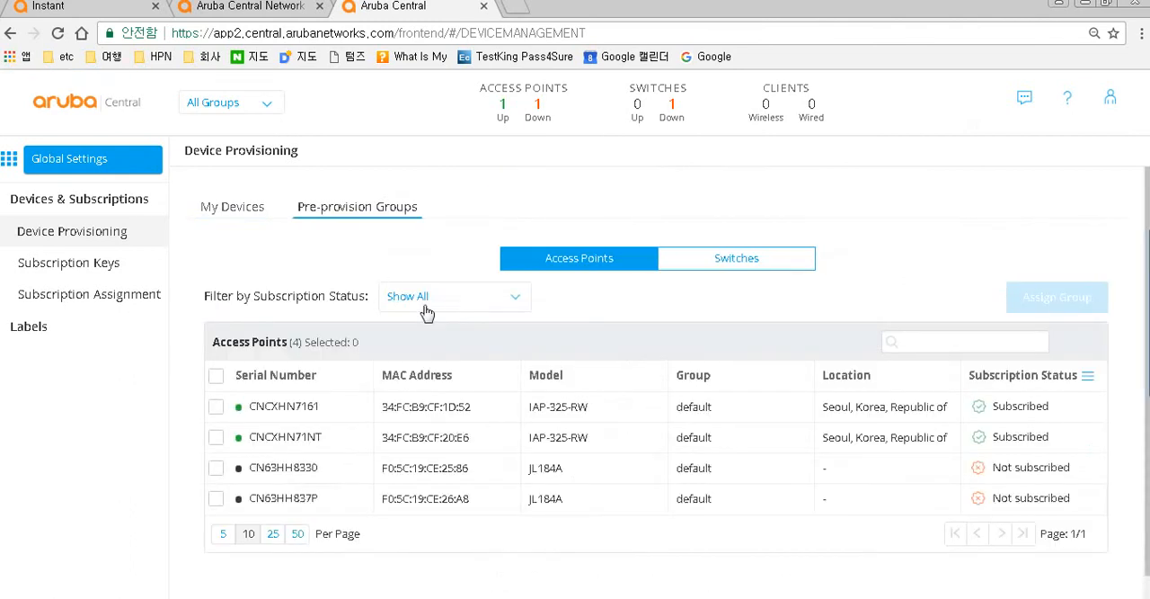
{"action": "left_click", "coordinate": [217, 407]}
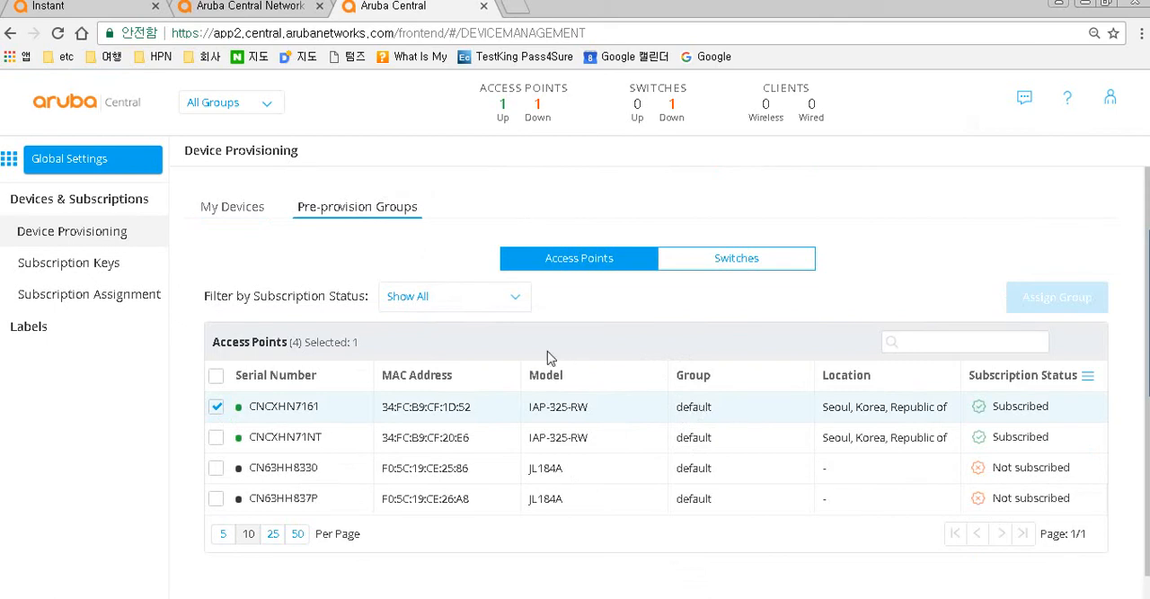
- Switch to the Network Management app and review the monitoring overview dashboard
{"action": "left_click", "coordinate": [14, 167]}
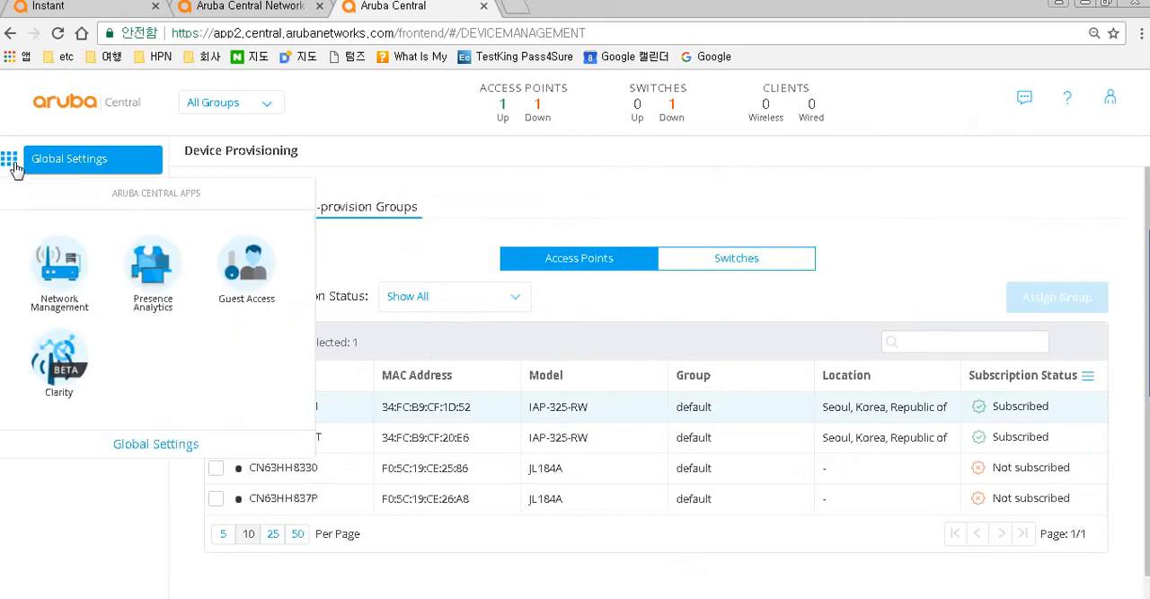
{"action": "left_click", "coordinate": [71, 284]}
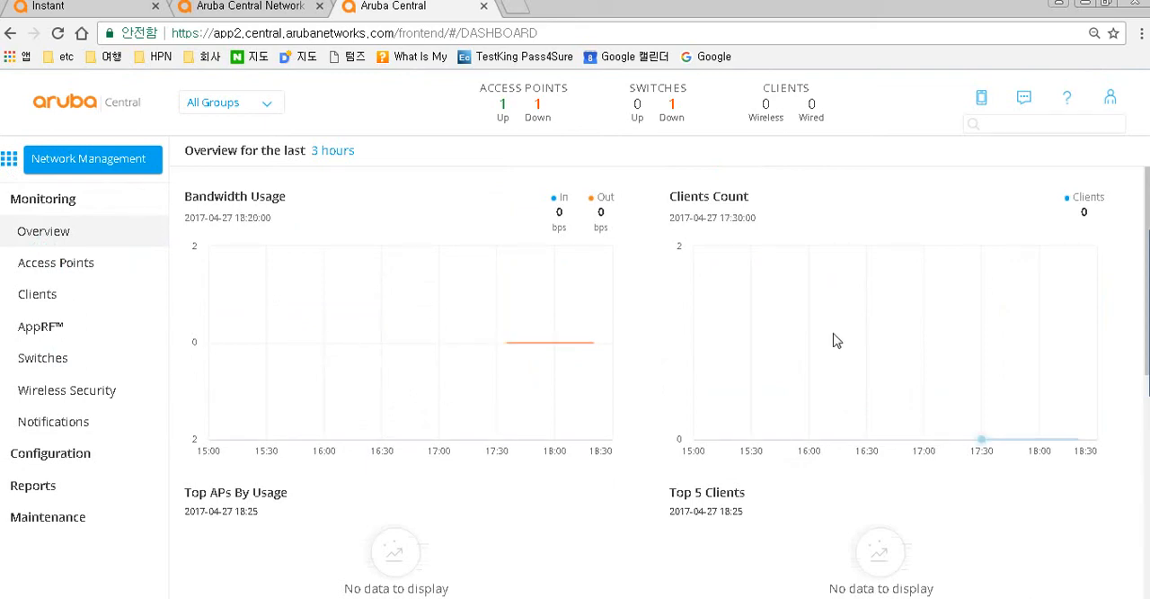
{"action": "scroll", "coordinate": [834, 340], "scroll_direction": "down", "scroll_amount": 2}
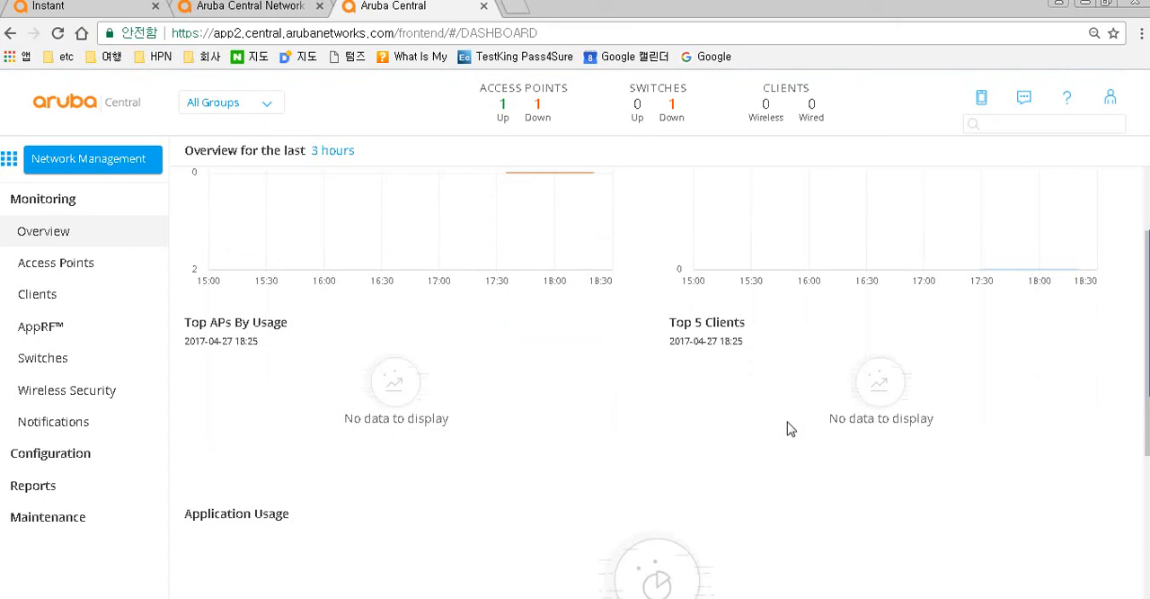
{"action": "scroll", "coordinate": [501, 523], "scroll_direction": "down", "scroll_amount": 1}
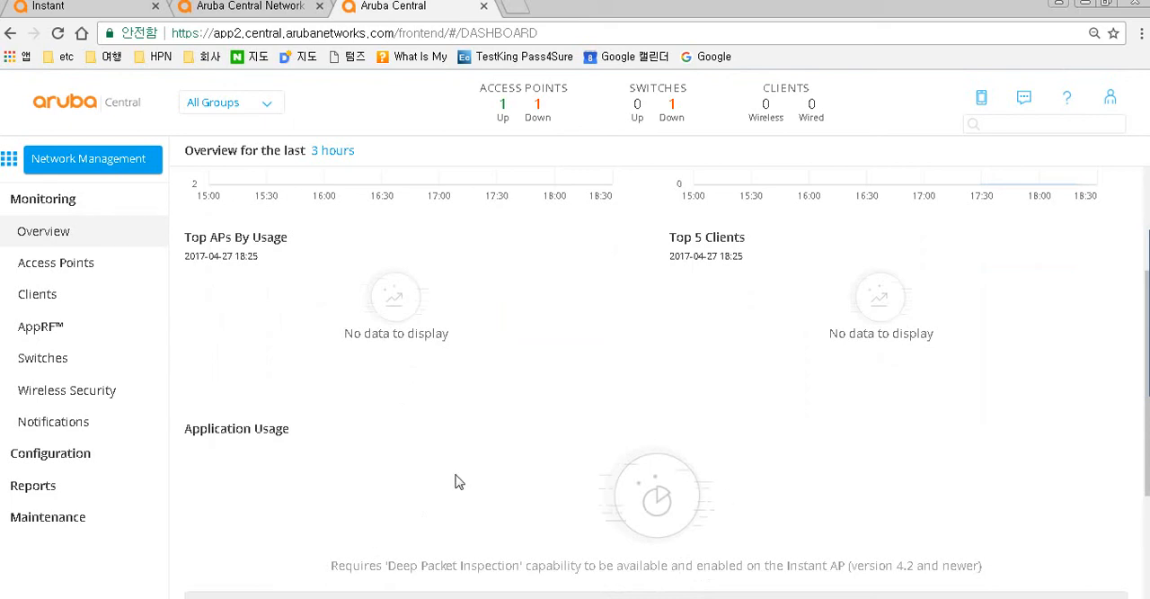
{"action": "scroll", "coordinate": [455, 482], "scroll_direction": "up", "scroll_amount": 2}
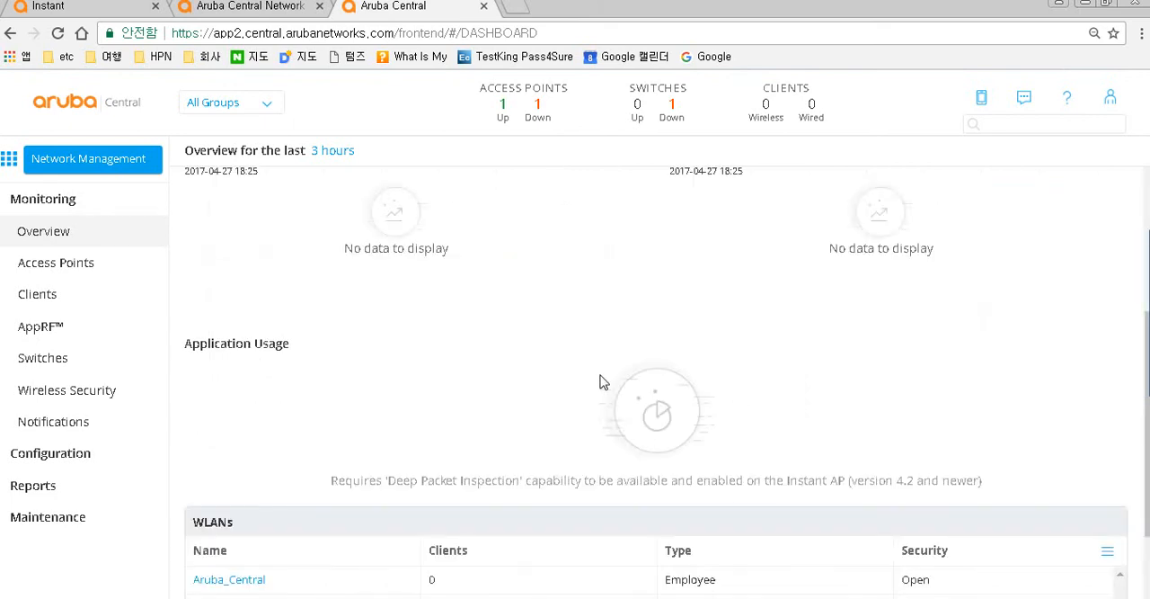
{"action": "scroll", "coordinate": [604, 382], "scroll_direction": "down", "scroll_amount": 1}
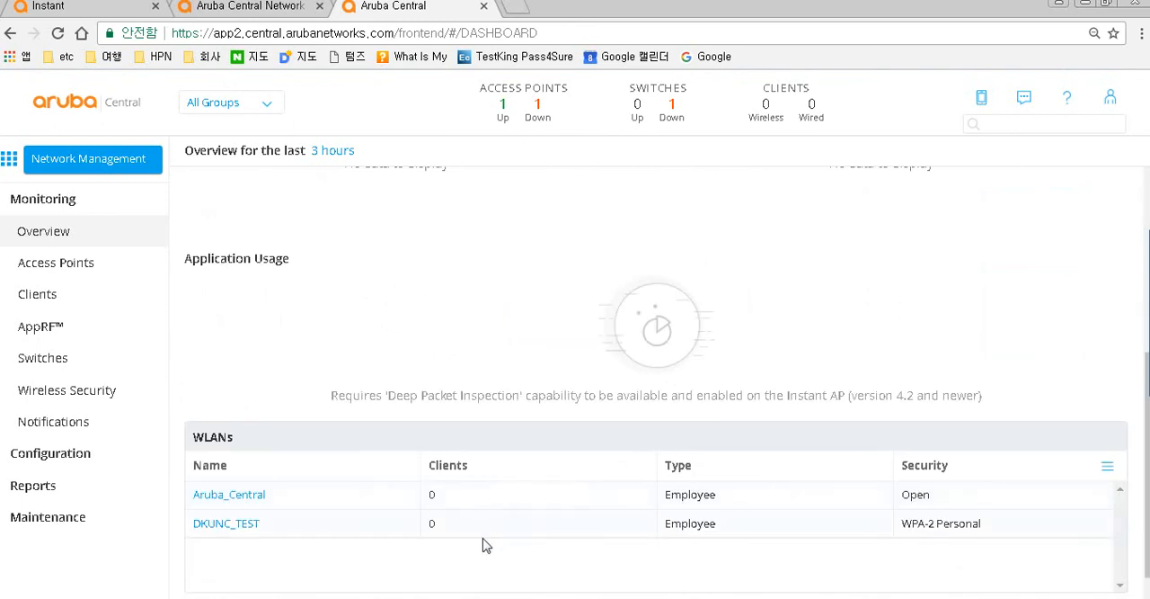
{"action": "scroll", "coordinate": [483, 545], "scroll_direction": "up", "scroll_amount": 3}
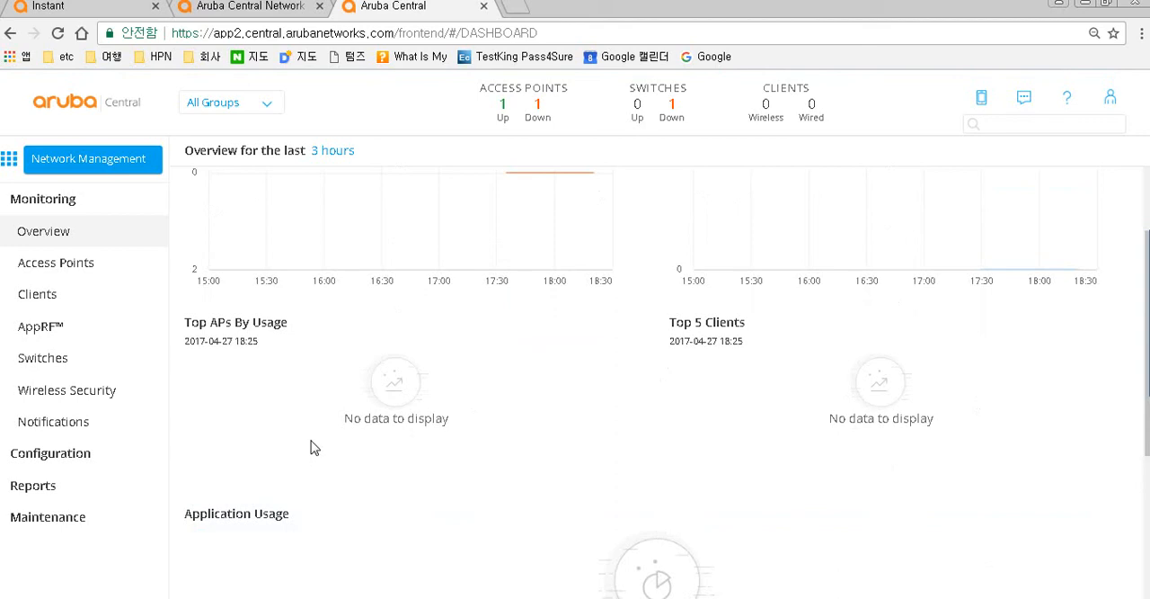
- In the default group's wireless Services configuration, turn on AppRF Deep Packet Inspection and save the settings
{"action": "left_click", "coordinate": [78, 459]}
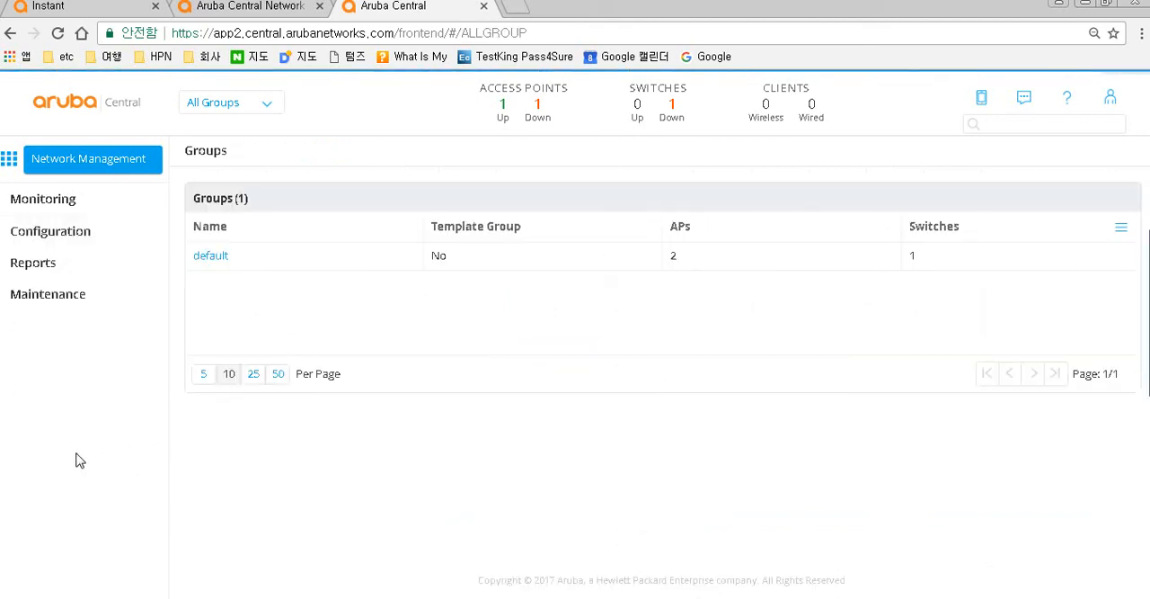
{"action": "left_click", "coordinate": [212, 257]}
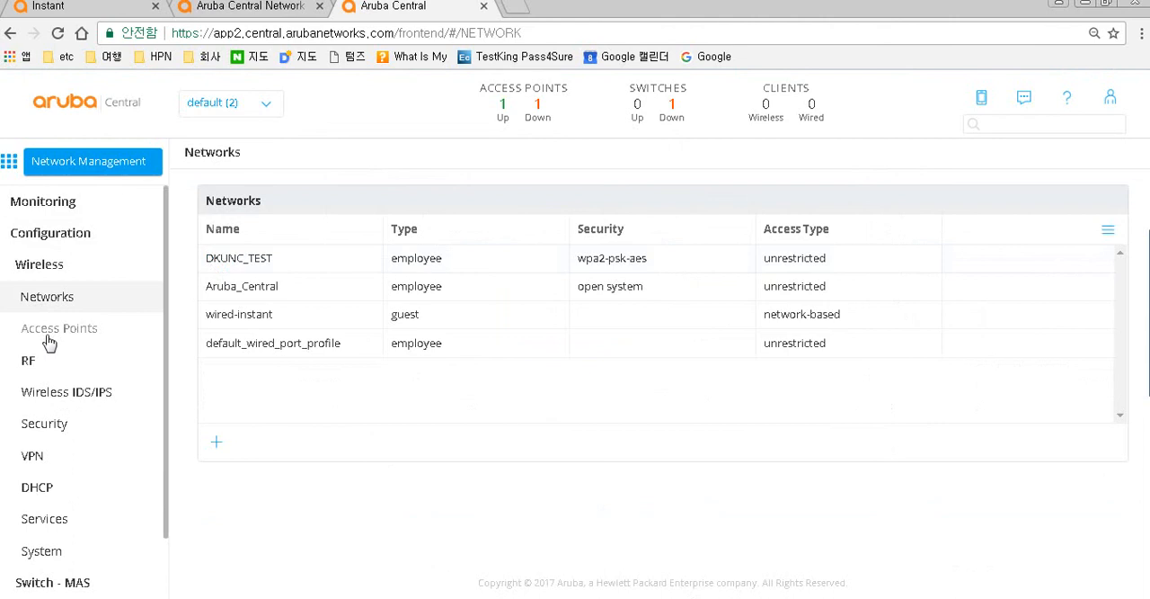
{"action": "left_click", "coordinate": [45, 521]}
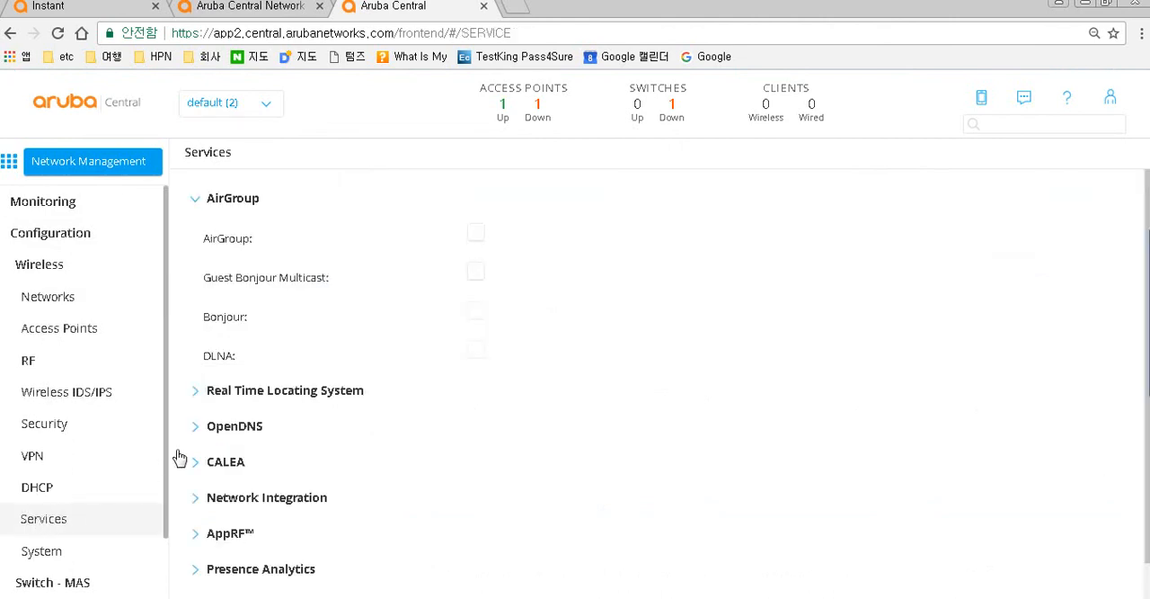
{"action": "scroll", "coordinate": [226, 480], "scroll_direction": "down", "scroll_amount": 1}
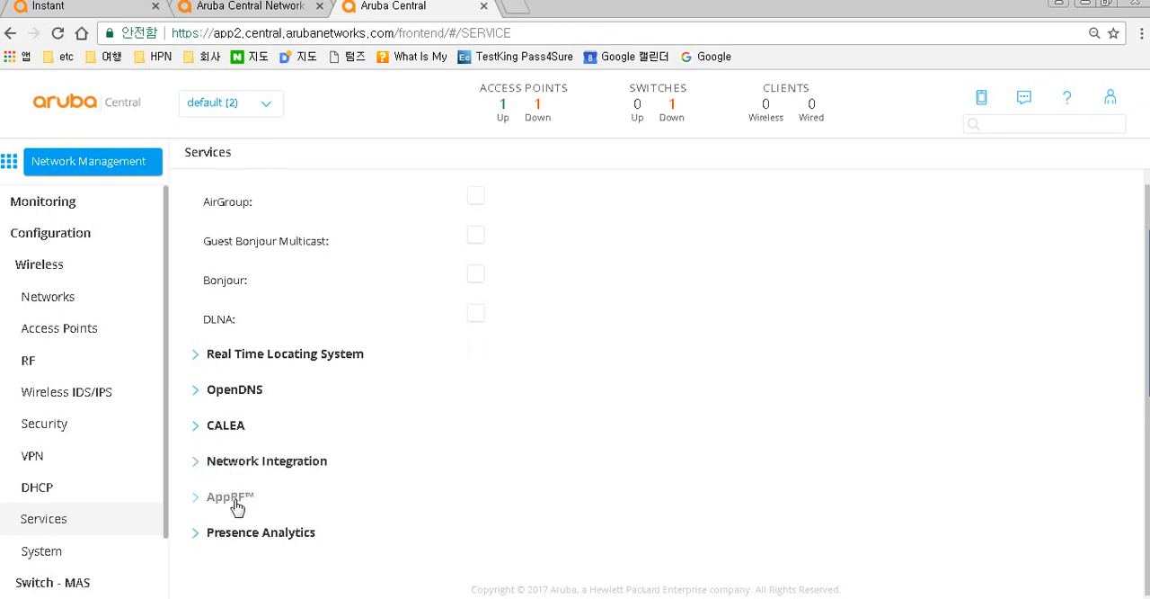
{"action": "left_click", "coordinate": [233, 500]}
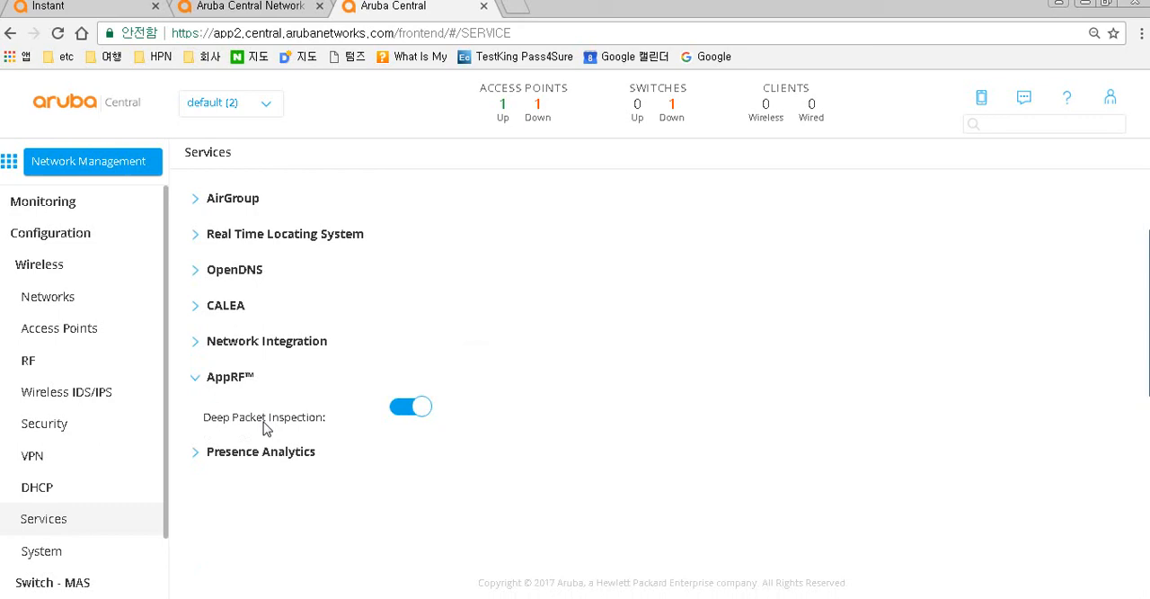
{"action": "left_click", "coordinate": [409, 412]}
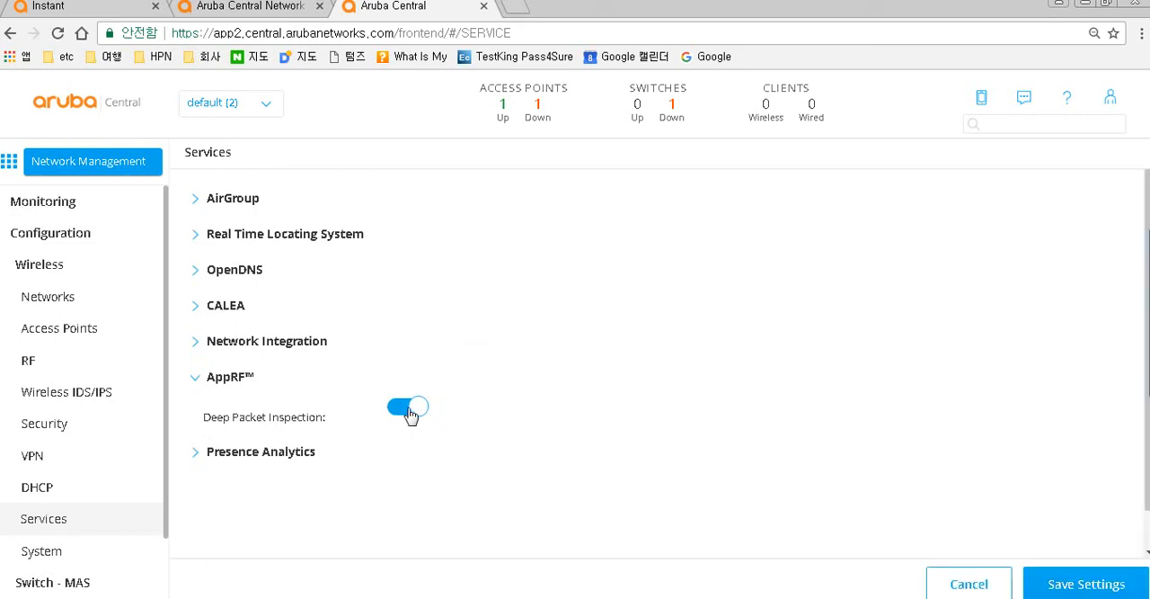
{"action": "left_click", "coordinate": [408, 414]}
{"action": "left_click", "coordinate": [406, 414]}
{"action": "scroll", "coordinate": [428, 430], "scroll_direction": "down", "scroll_amount": 1}
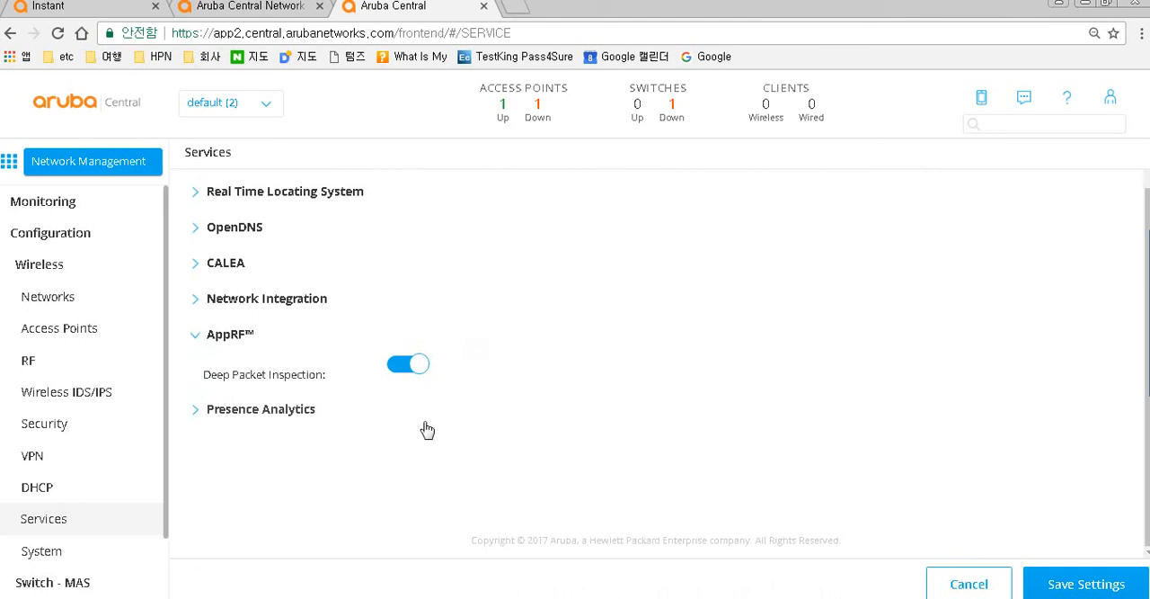
{"action": "left_click", "coordinate": [1099, 585]}
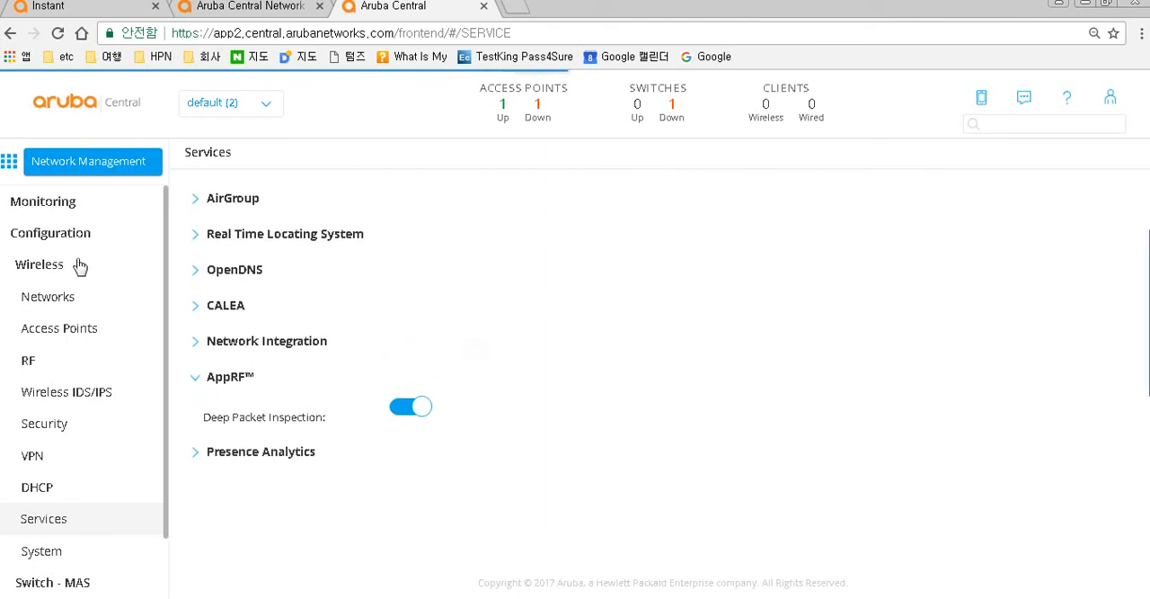
- Return to the monitoring overview and review its application usage and WLAN sections
{"action": "left_click", "coordinate": [13, 209]}
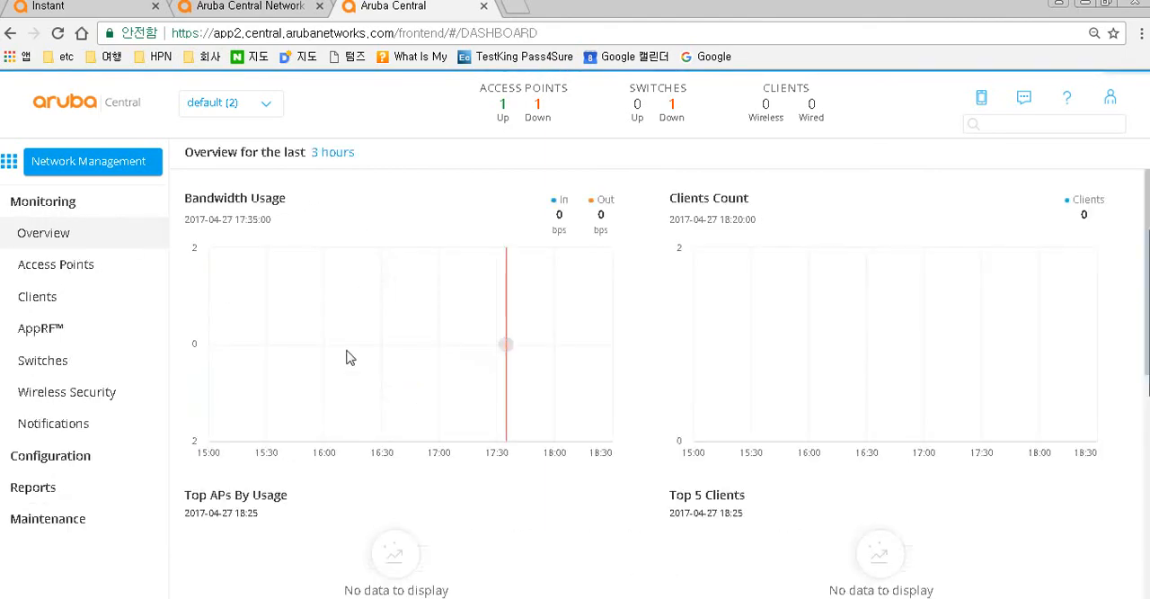
{"action": "scroll", "coordinate": [314, 501], "scroll_direction": "down", "scroll_amount": 4}
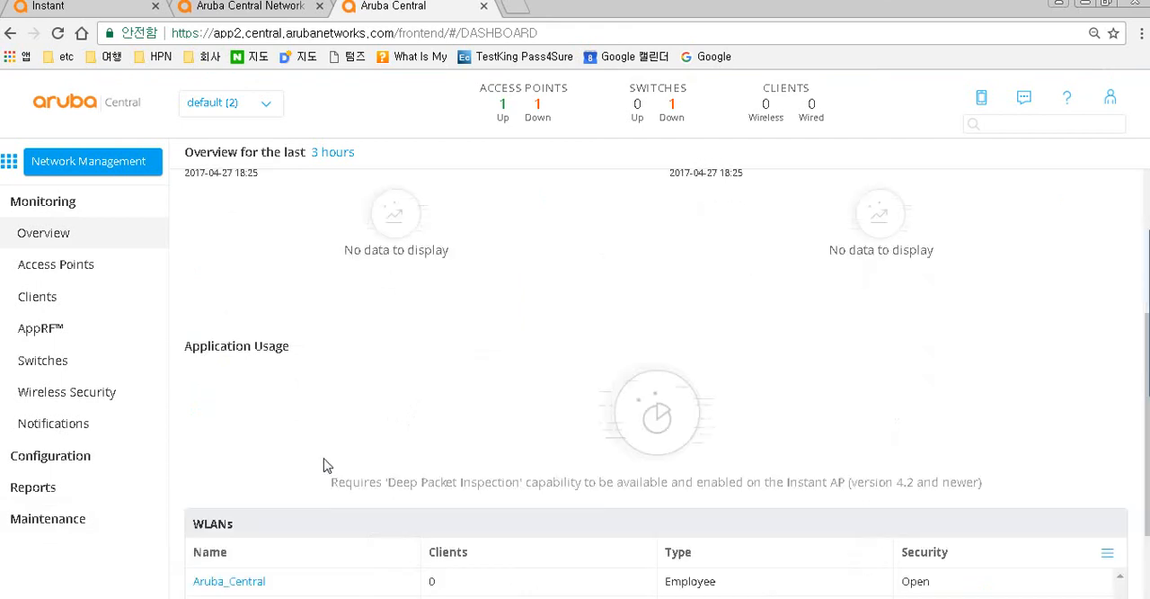
{"action": "scroll", "coordinate": [575, 395], "scroll_direction": "down", "scroll_amount": 2}
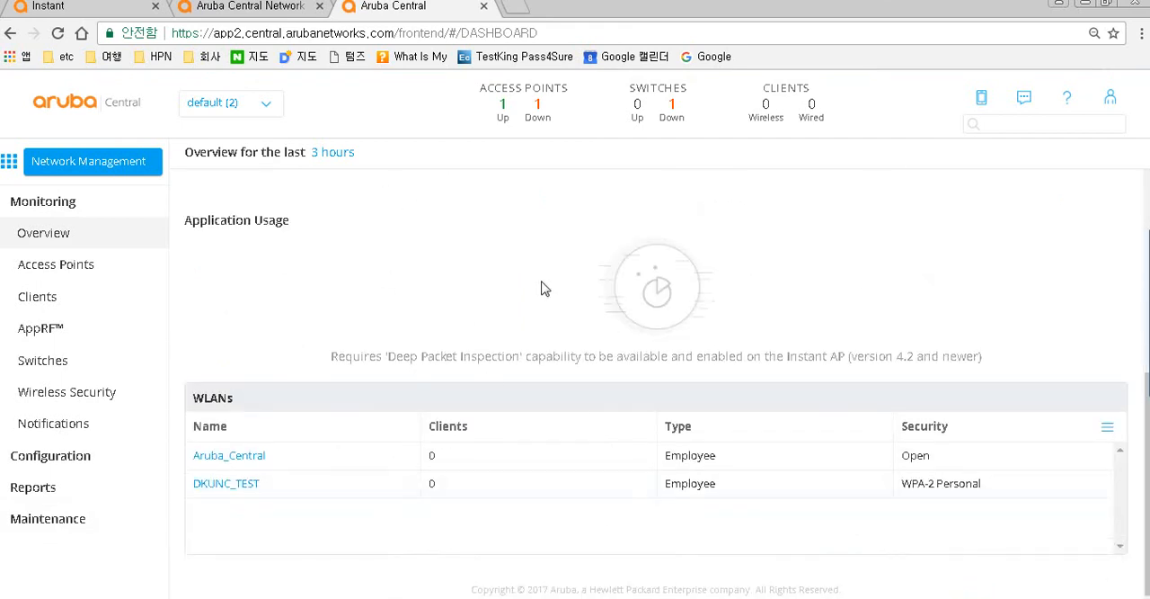
{"action": "scroll", "coordinate": [524, 368], "scroll_direction": "up", "scroll_amount": 2}
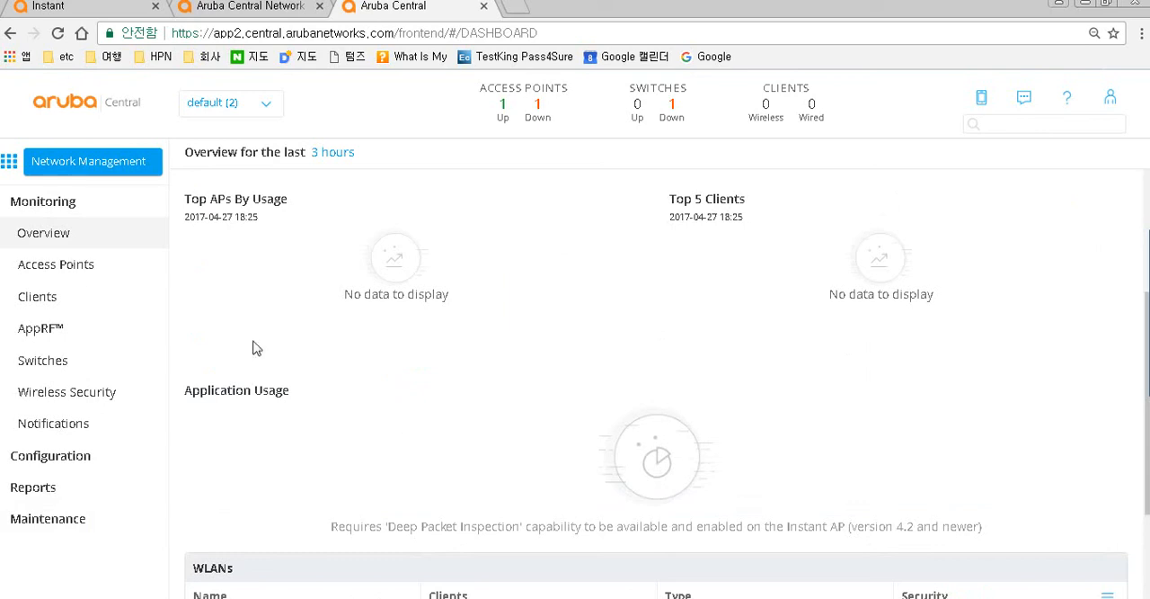
- Browse the Access Points, Clients, AppRF and Switches monitoring pages
{"action": "left_click", "coordinate": [76, 270]}
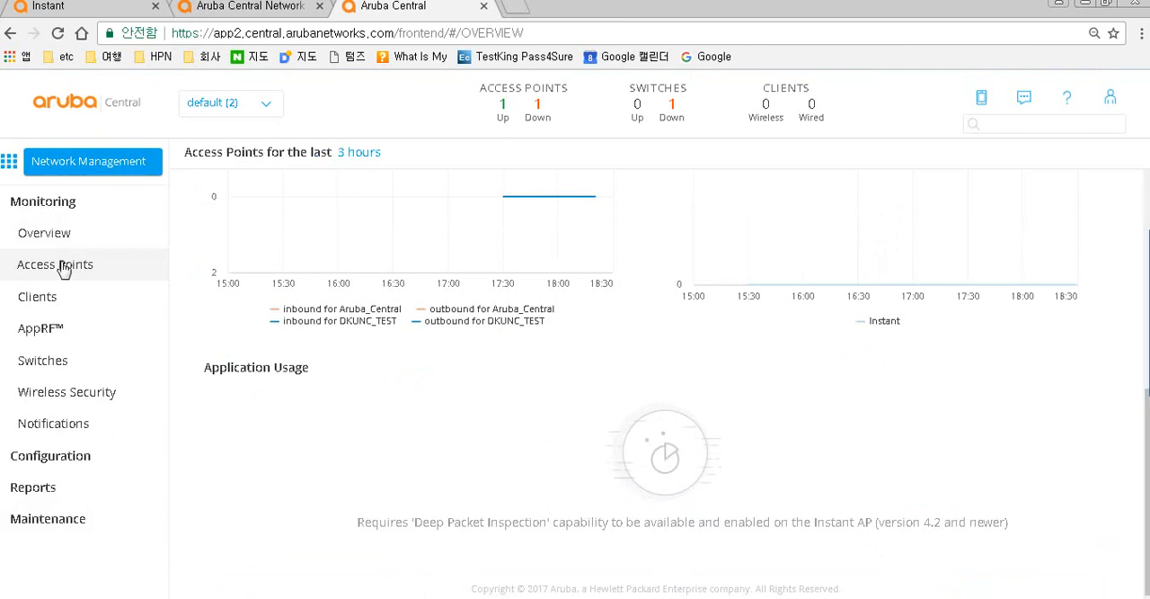
{"action": "left_click", "coordinate": [45, 306]}
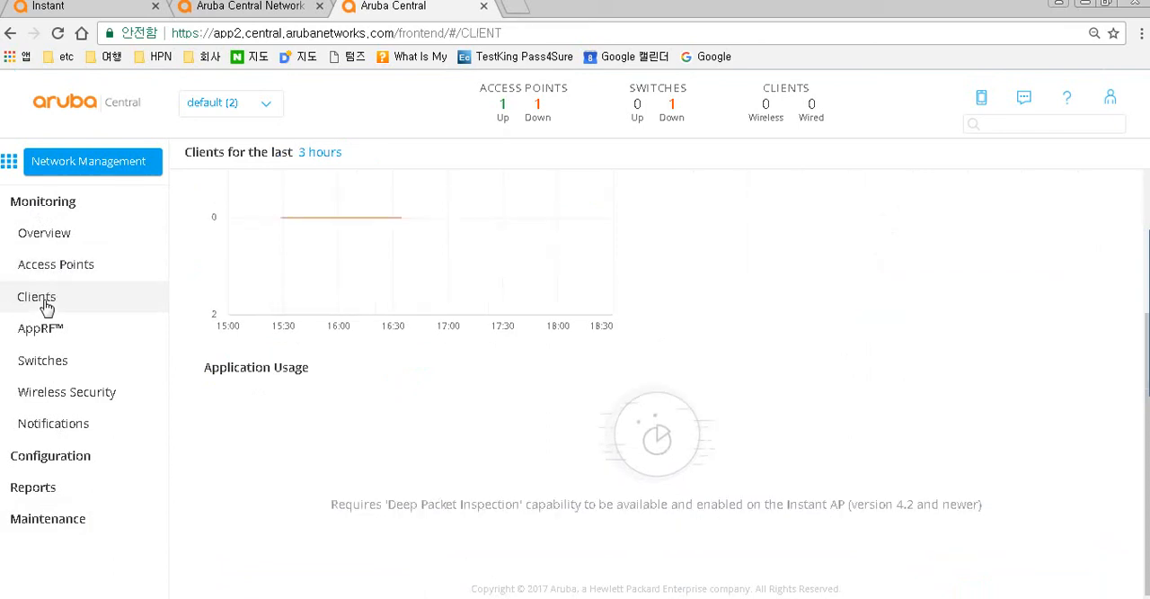
{"action": "left_click", "coordinate": [48, 332]}
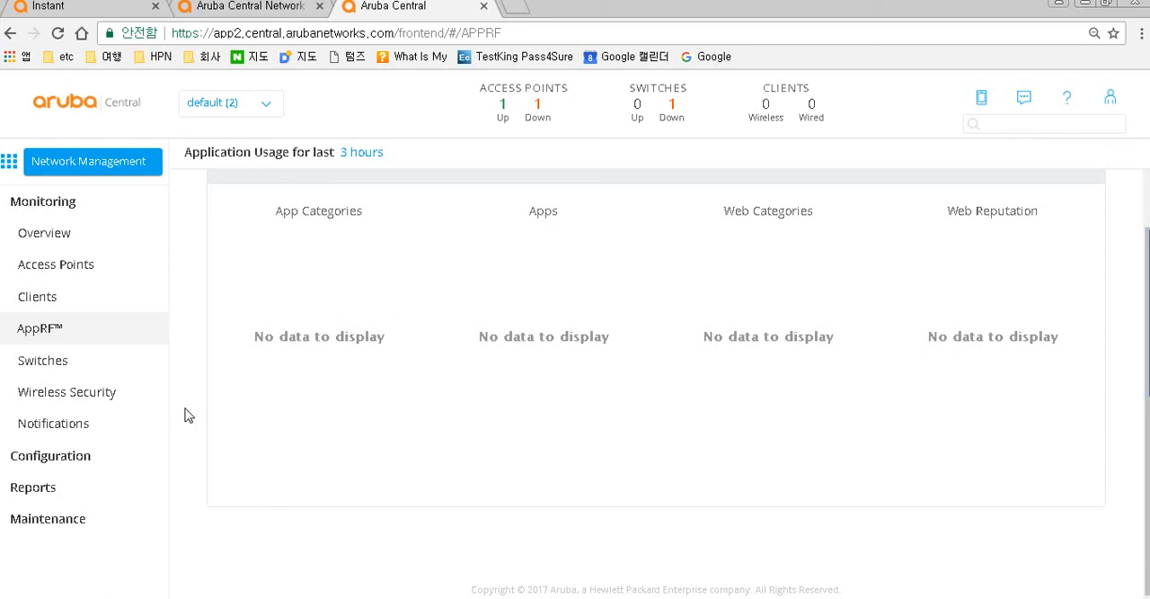
{"action": "left_click", "coordinate": [63, 368]}
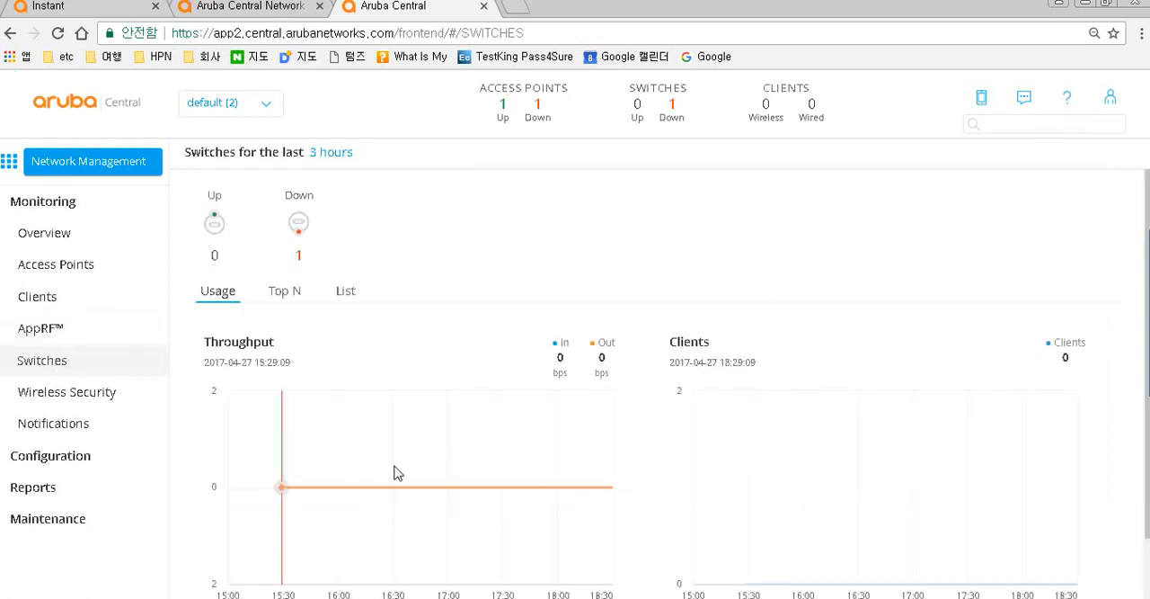
- Open the wireless Networks configuration and compare it with the networks listed on the Instant virtual controller
{"action": "left_click", "coordinate": [72, 460]}
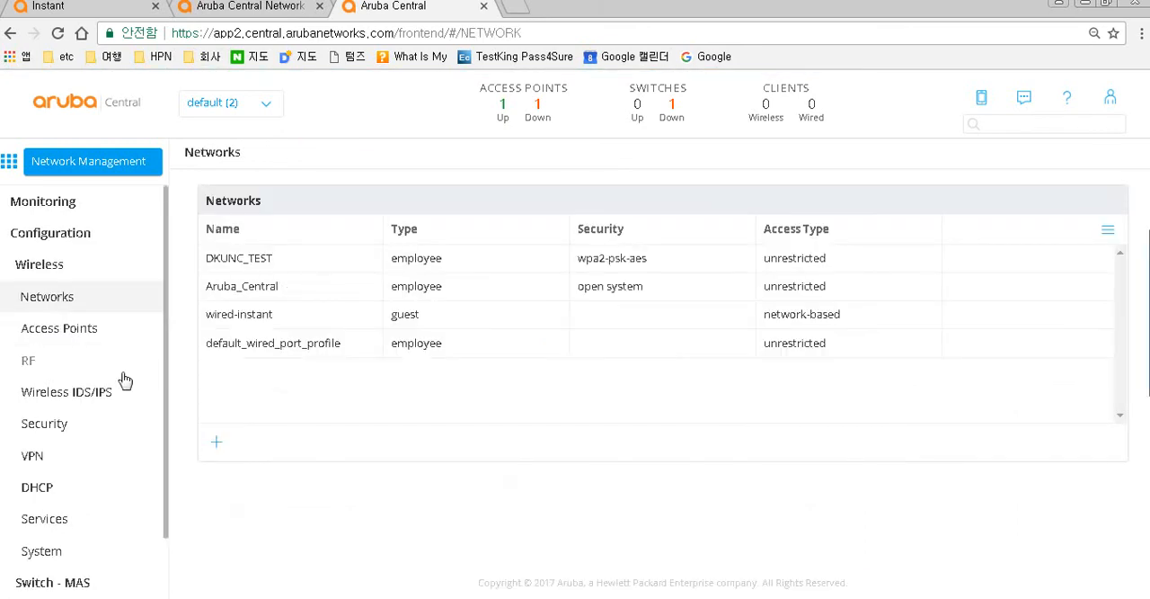
{"action": "left_click", "coordinate": [49, 7]}
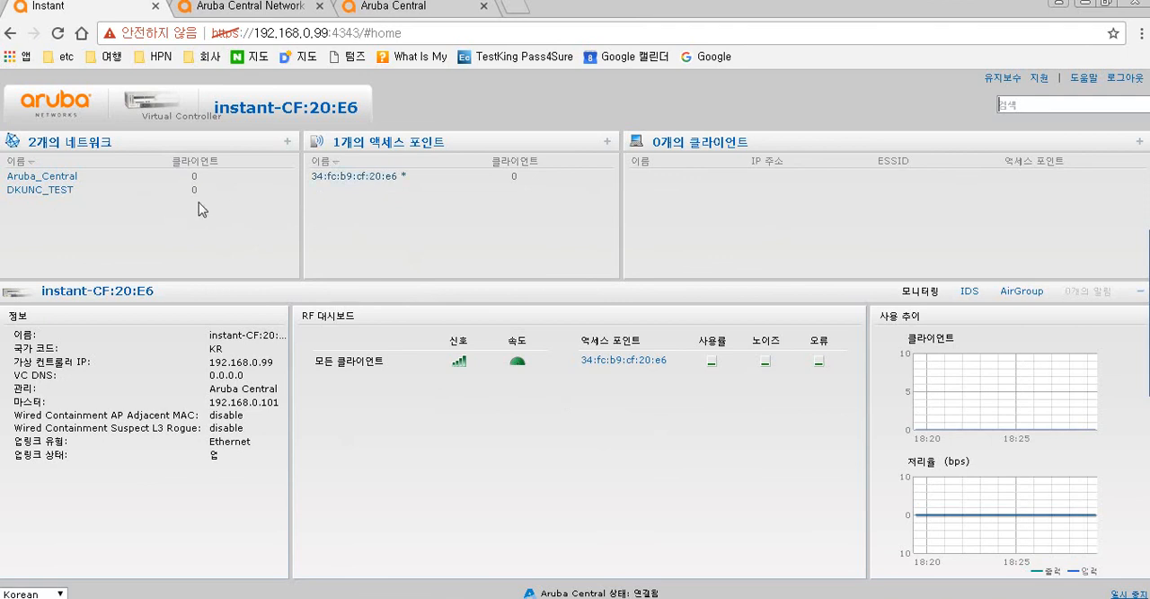
{"action": "left_click", "coordinate": [29, 178]}
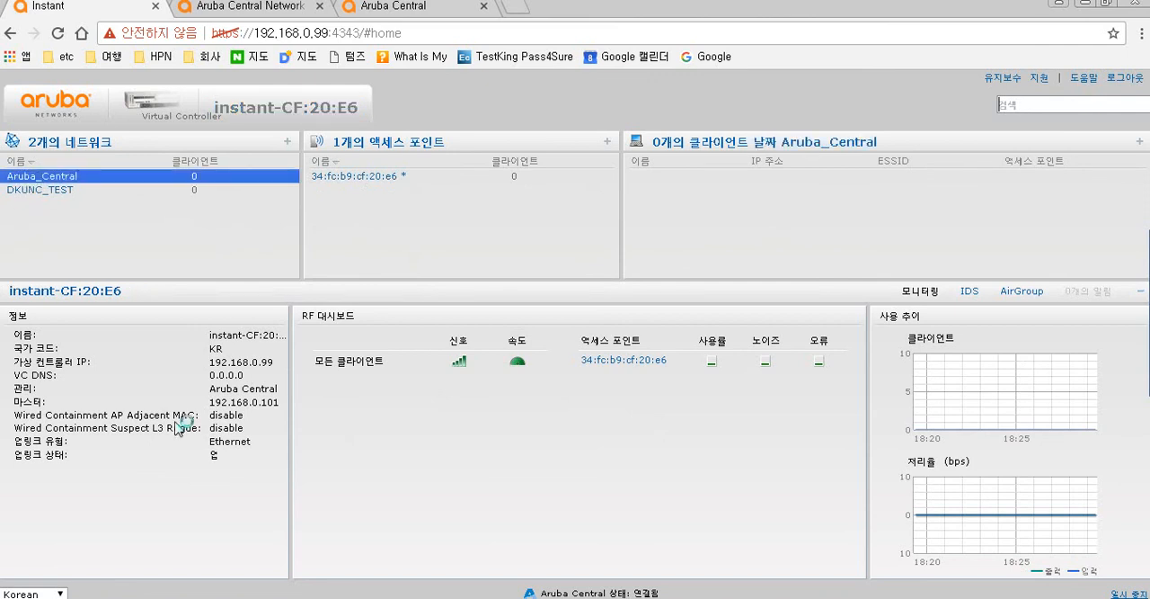
{"action": "left_click", "coordinate": [388, 7]}
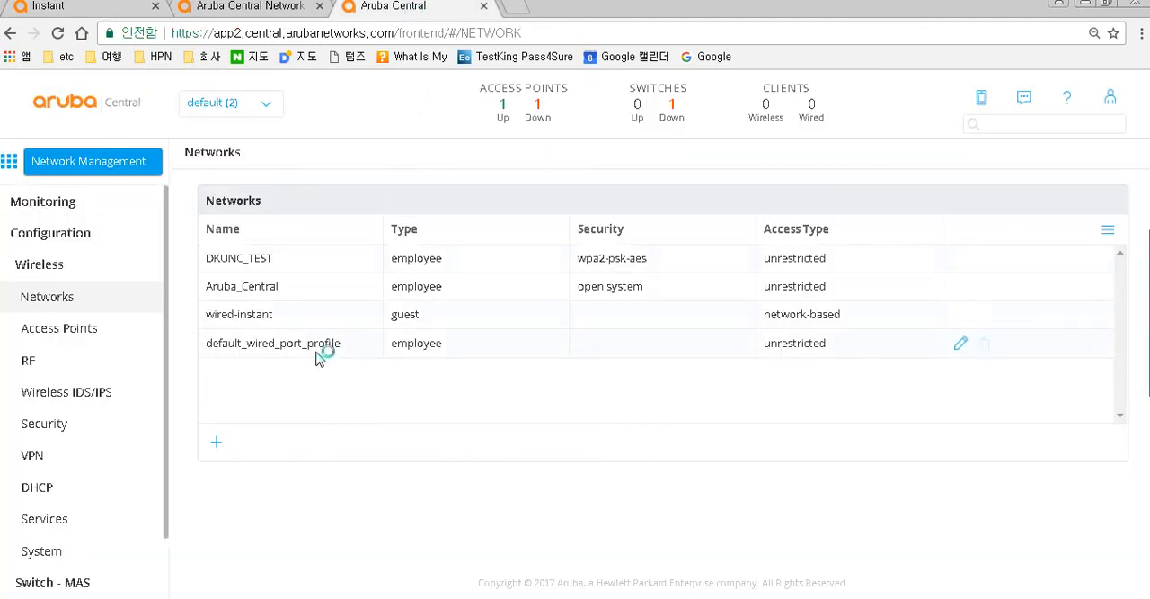
- Start creating a new wireless employee network and name its SSID test
{"action": "left_click", "coordinate": [217, 447]}
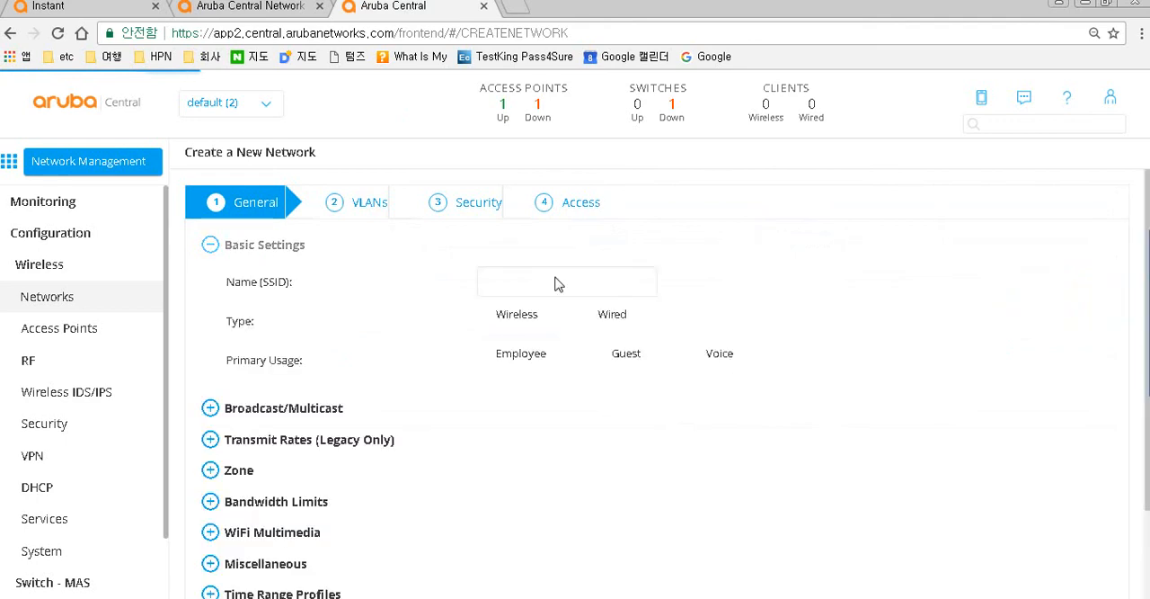
{"action": "left_click", "coordinate": [533, 284]}
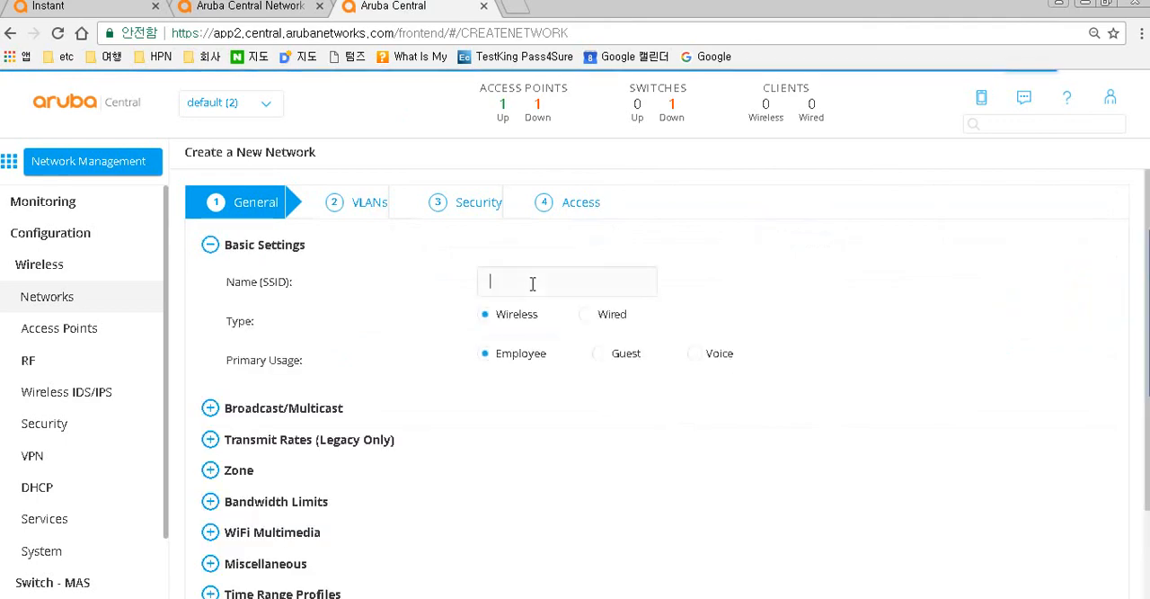
{"action": "type", "text": "teset"}
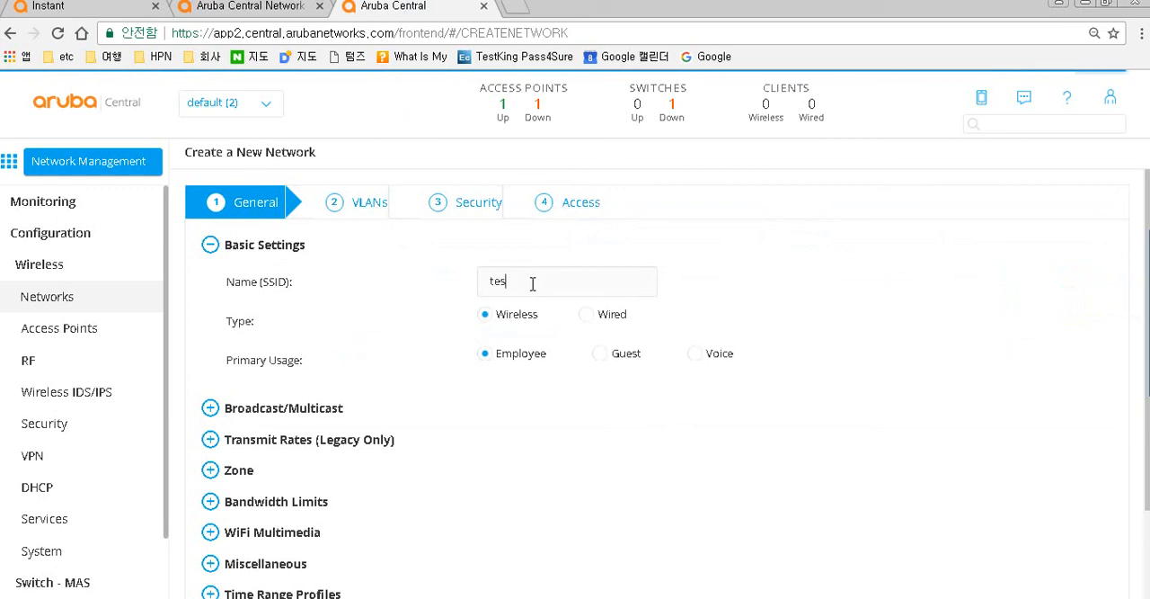
{"action": "scroll", "coordinate": [533, 288], "scroll_direction": "down", "scroll_amount": 1}
{"action": "key", "text": "BackSpace"}
{"action": "key", "text": "BackSpace"}
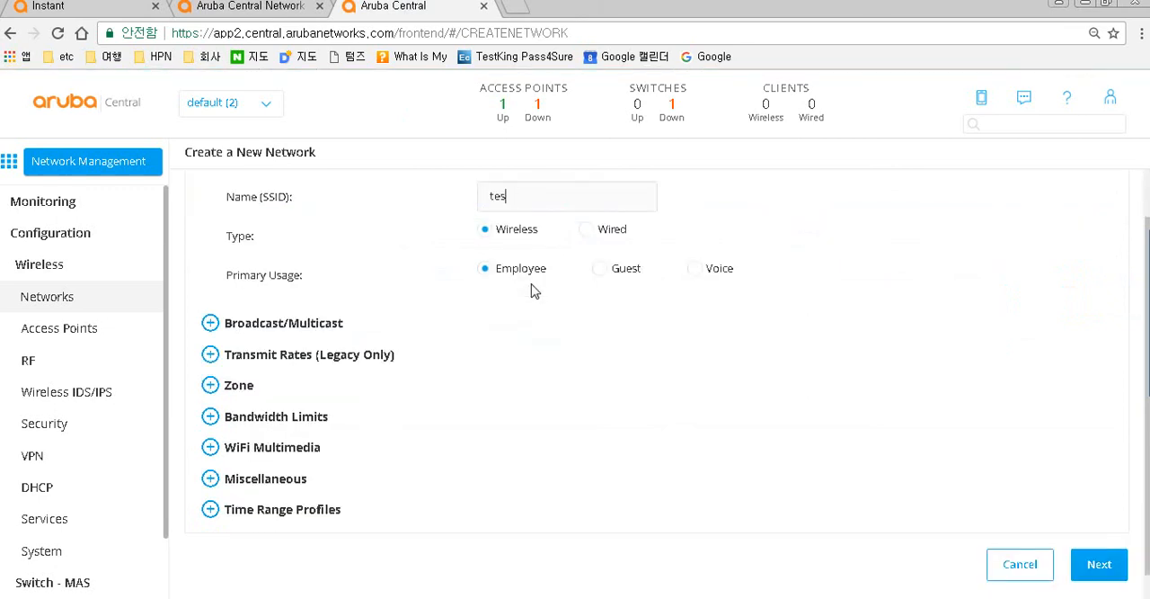
{"action": "type", "text": "t"}
- Expand the Broadcast/Multicast, Transmit Rates and Bandwidth Limits sections, then continue past the VLANs page with default settings
{"action": "left_click", "coordinate": [314, 329]}
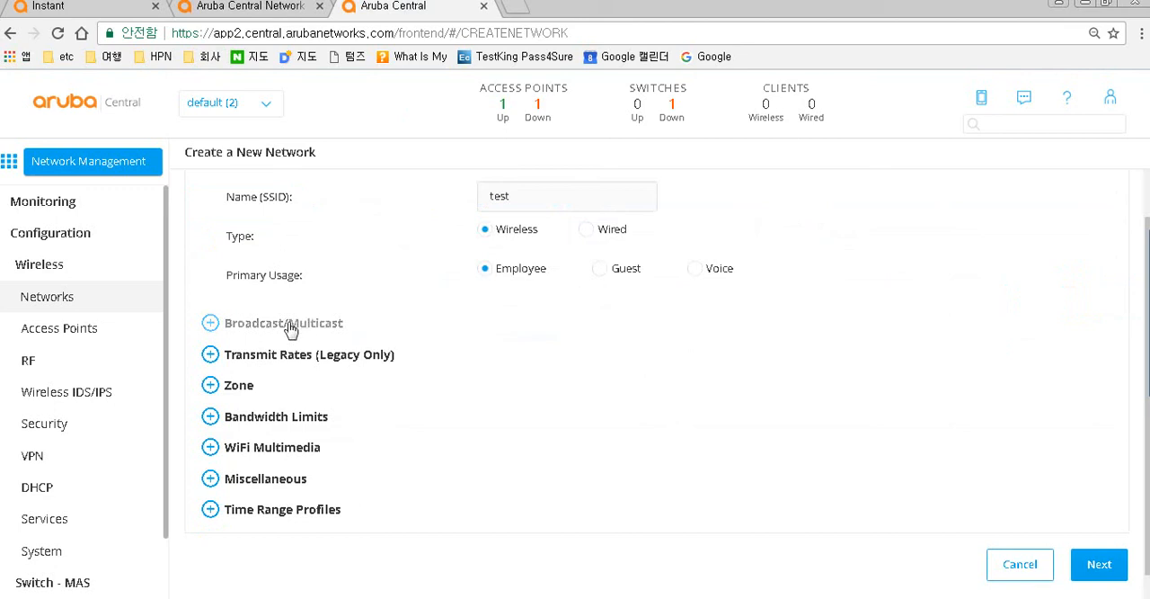
{"action": "scroll", "coordinate": [308, 384], "scroll_direction": "down", "scroll_amount": 2}
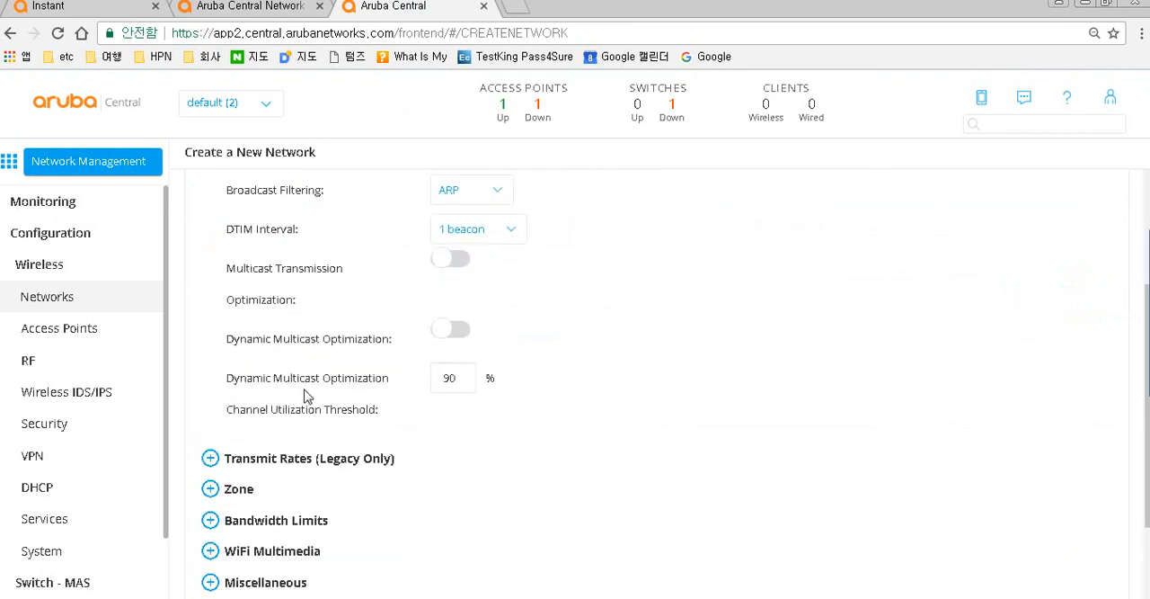
{"action": "left_click", "coordinate": [291, 459]}
{"action": "scroll", "coordinate": [291, 459], "scroll_direction": "down", "scroll_amount": 2}
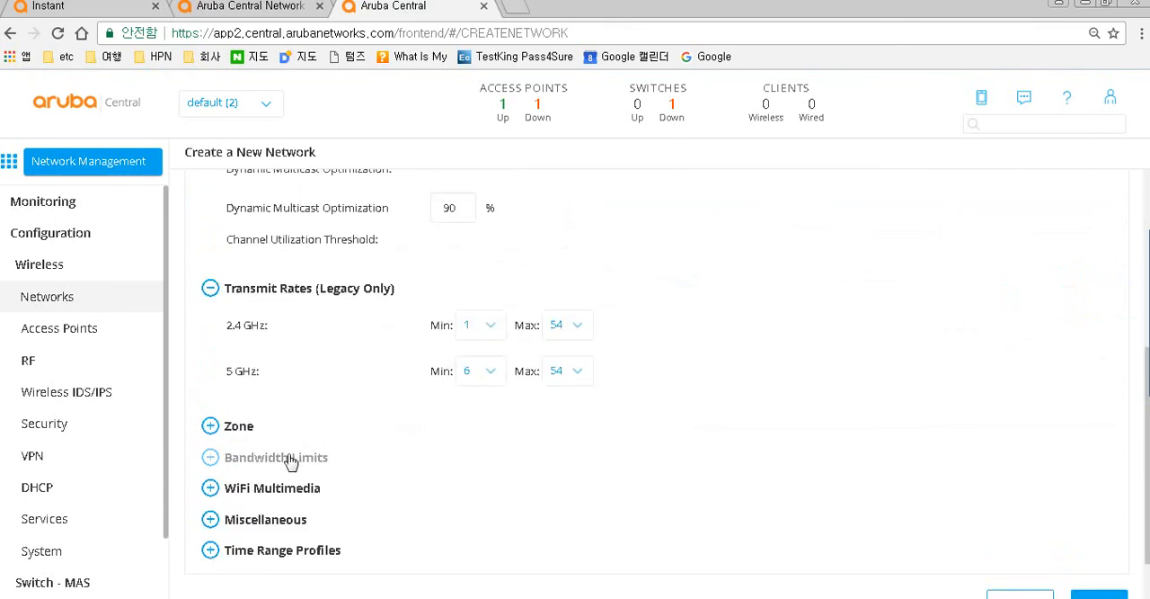
{"action": "left_click", "coordinate": [254, 461]}
{"action": "scroll", "coordinate": [271, 452], "scroll_direction": "down", "scroll_amount": 2}
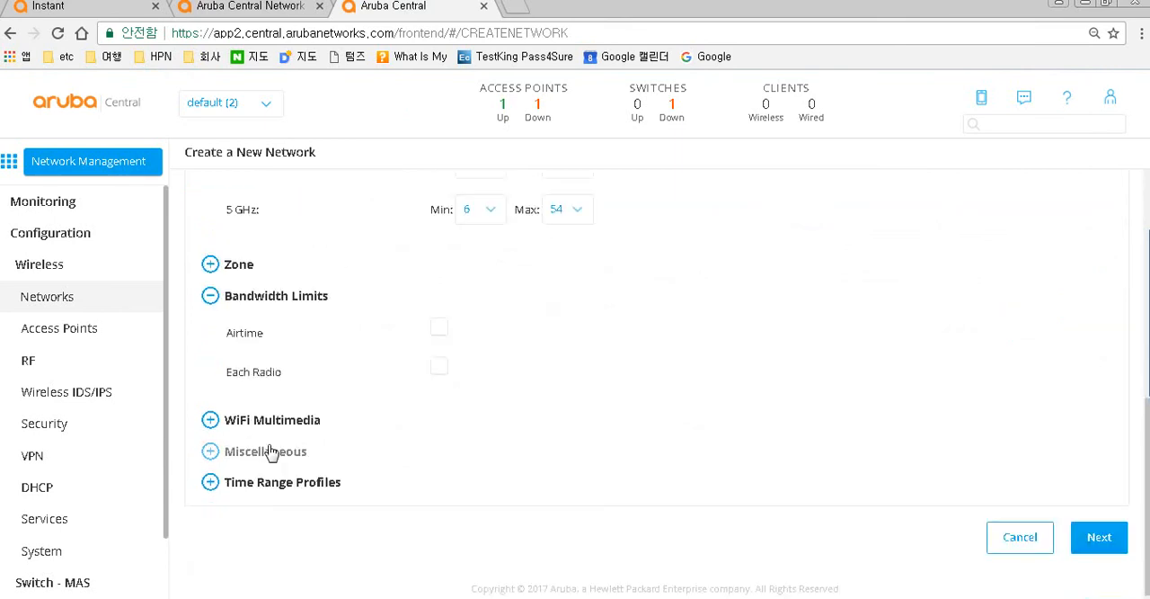
{"action": "left_click", "coordinate": [1099, 537]}
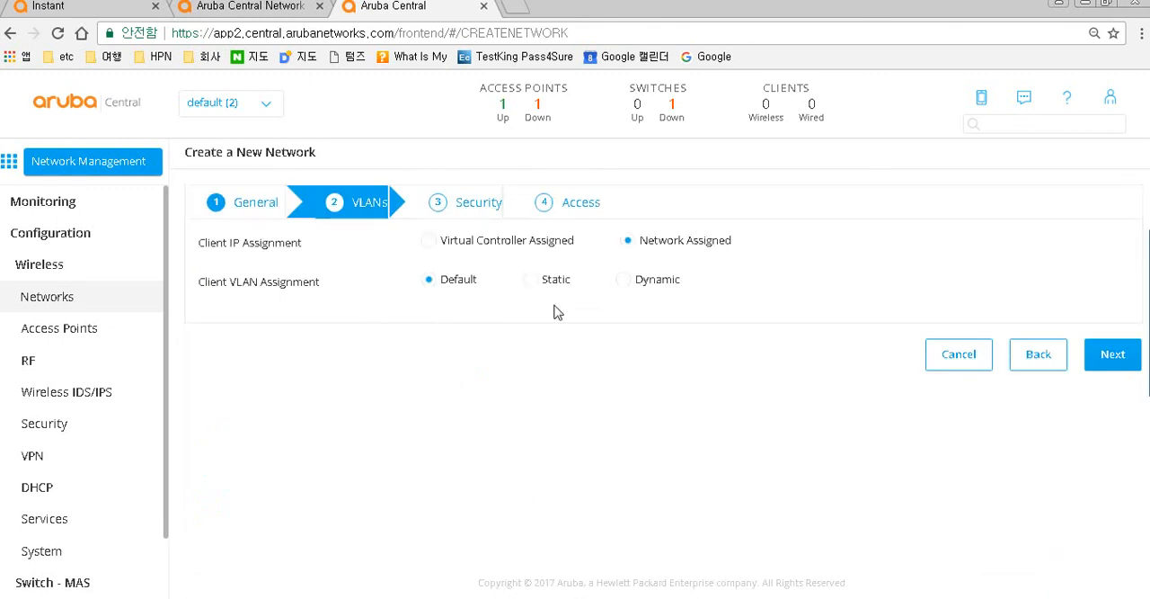
{"action": "left_click", "coordinate": [1099, 358]}
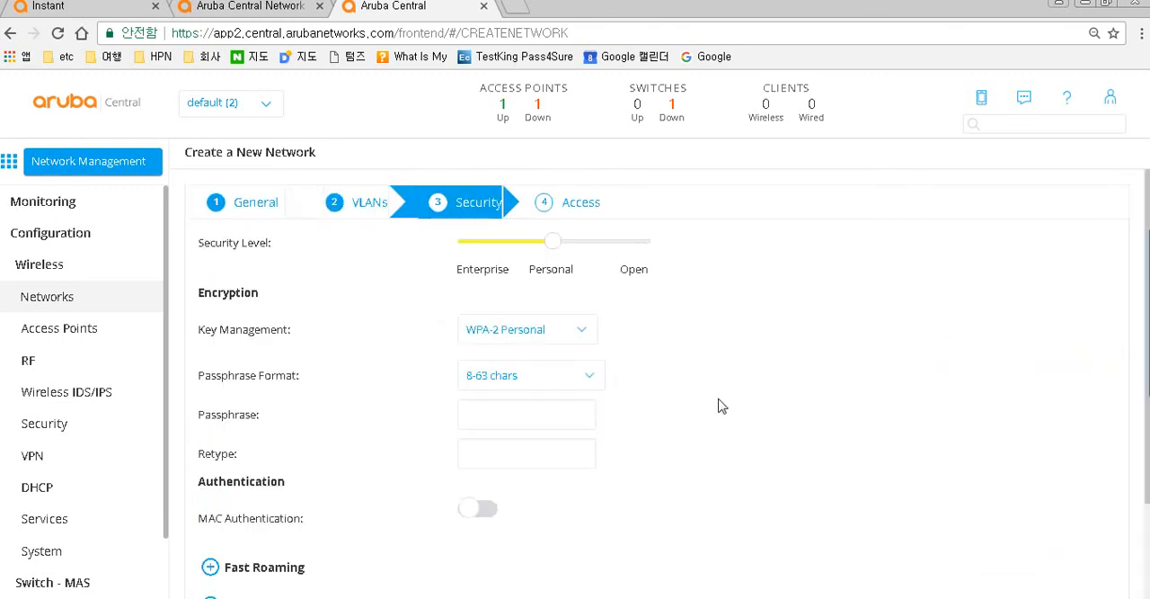
- Set the new network's security level to Open and enable 802.11r, 802.11k and 802.11v fast roaming
{"action": "left_click", "coordinate": [631, 243]}
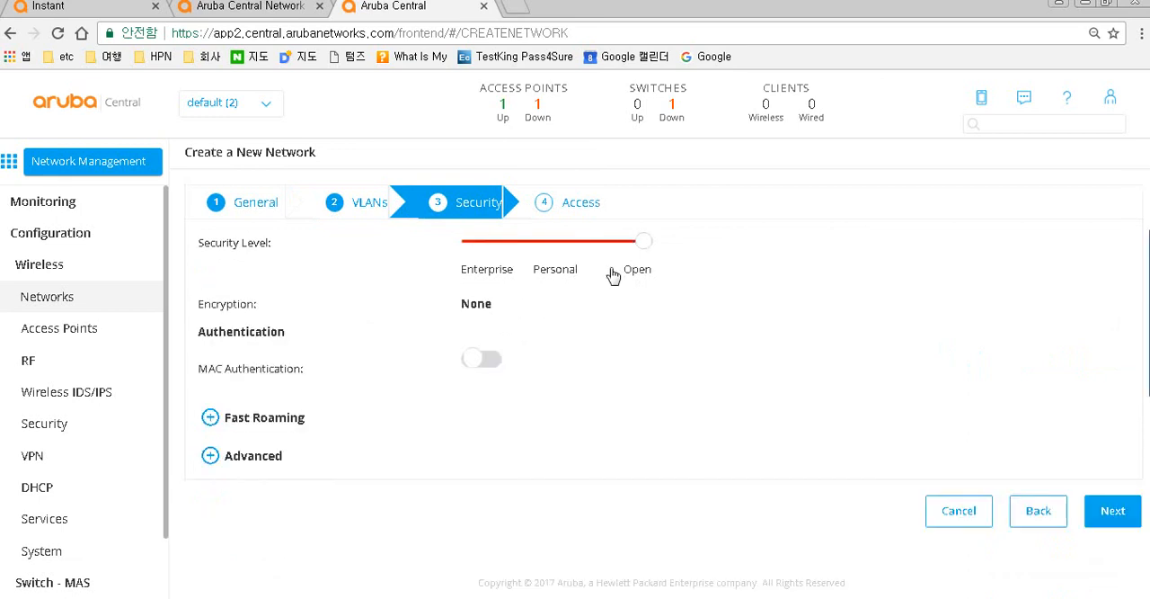
{"action": "left_click", "coordinate": [244, 419]}
{"action": "scroll", "coordinate": [342, 415], "scroll_direction": "down", "scroll_amount": 1}
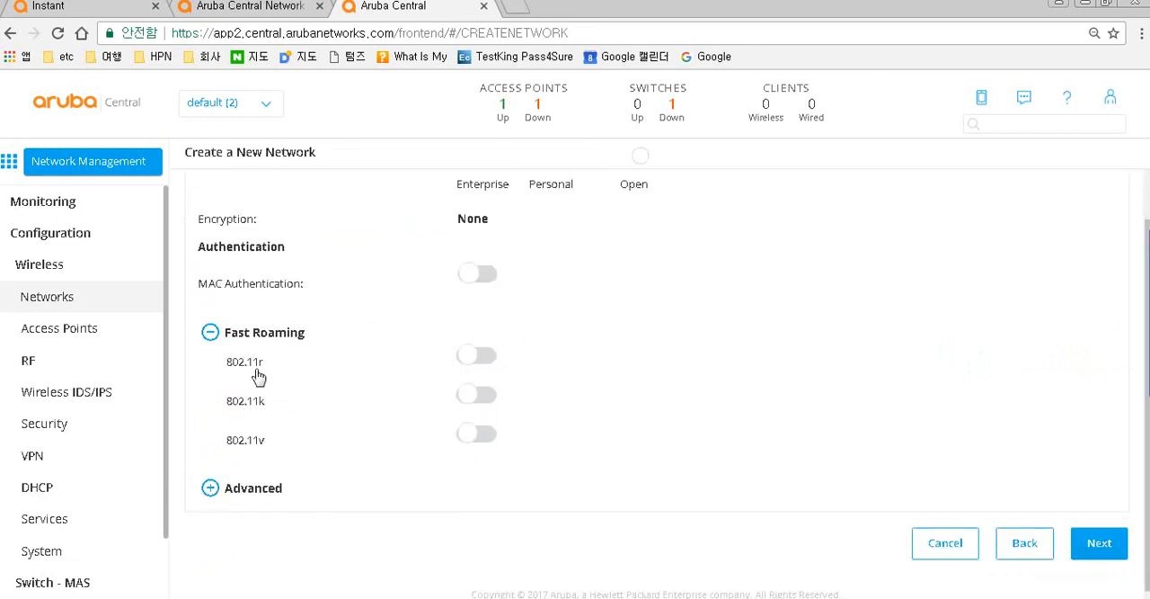
{"action": "left_click", "coordinate": [475, 356]}
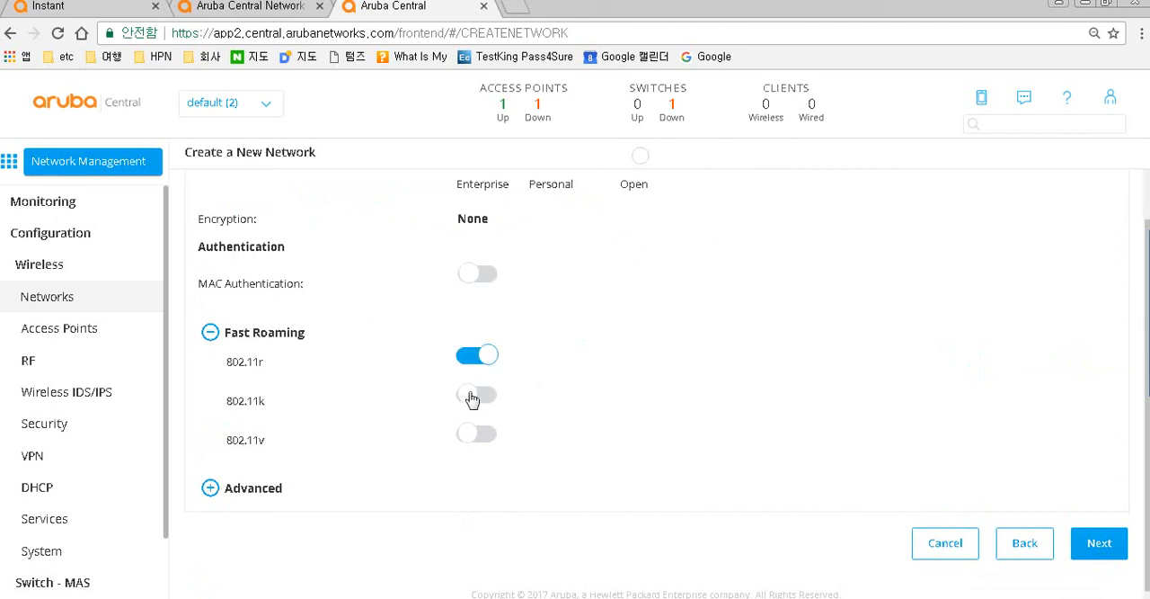
{"action": "left_click", "coordinate": [475, 395]}
{"action": "left_click", "coordinate": [474, 435]}
- Expand the Advanced security options and finish the network with Unrestricted access rules
{"action": "left_click", "coordinate": [260, 490]}
{"action": "scroll", "coordinate": [327, 482], "scroll_direction": "down", "scroll_amount": 2}
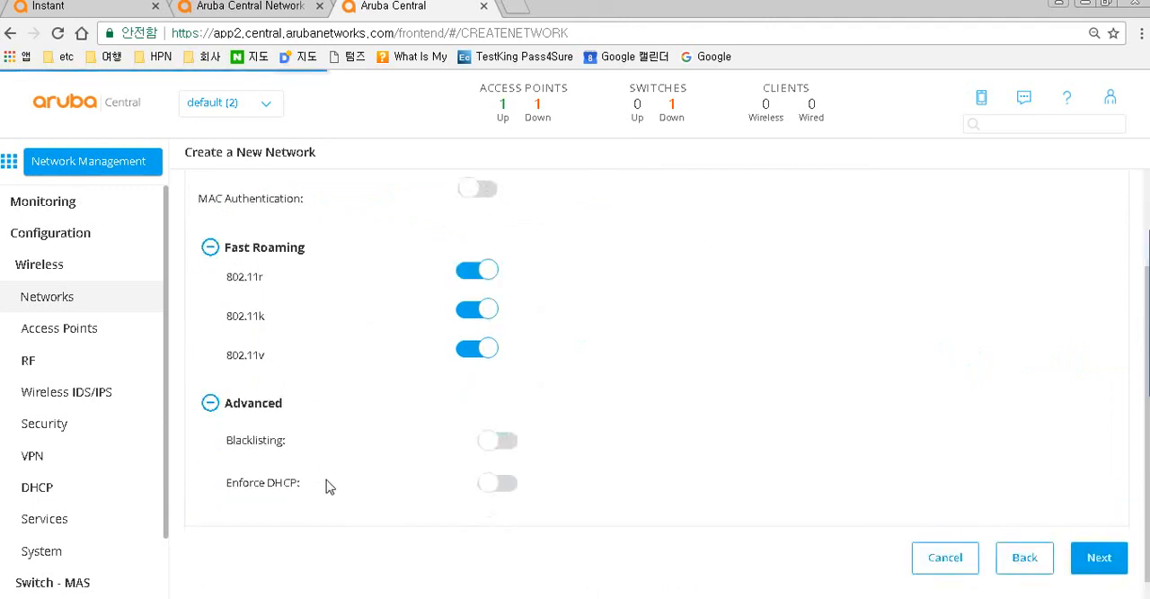
{"action": "left_click", "coordinate": [1099, 537]}
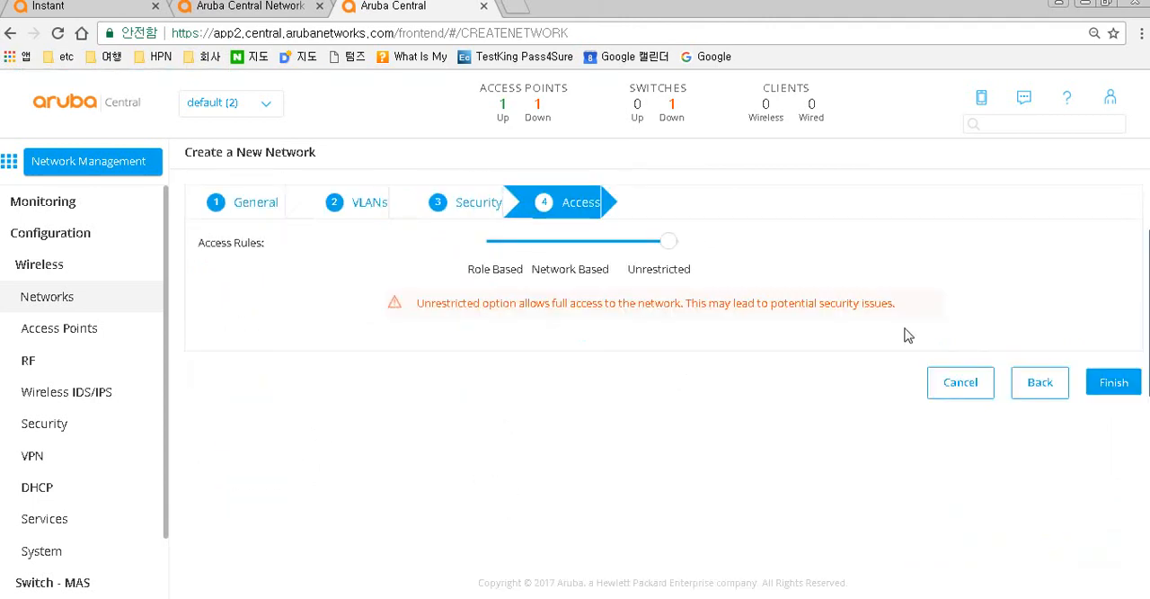
{"action": "left_click", "coordinate": [1115, 385]}
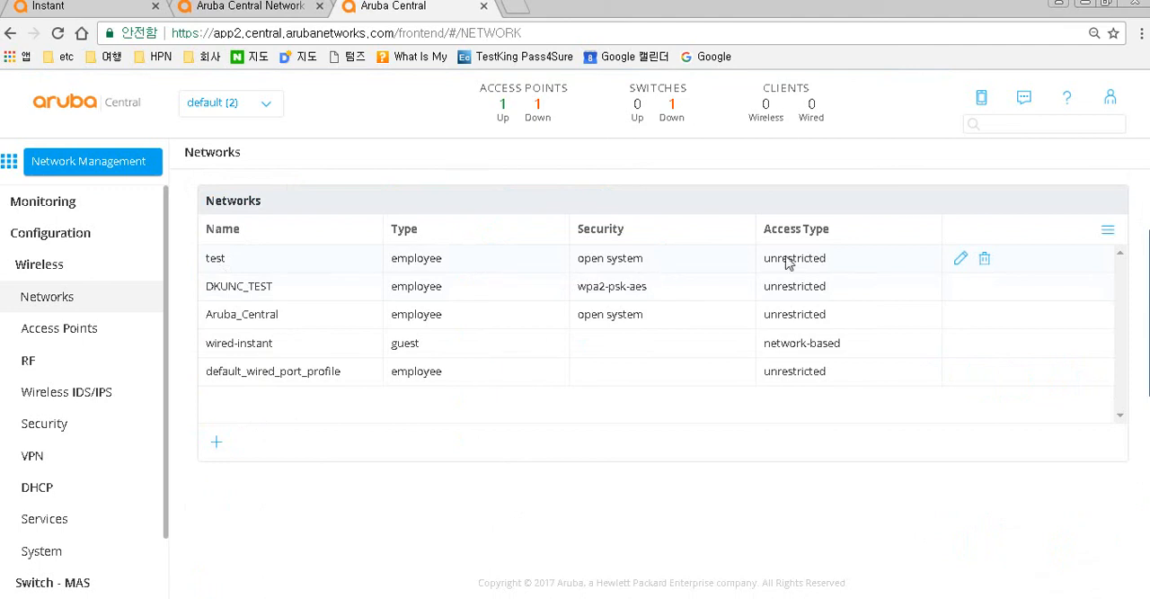
- Check the Instant virtual controller's network list for the new test network and return to Aruba Central
{"action": "left_click", "coordinate": [113, 12]}
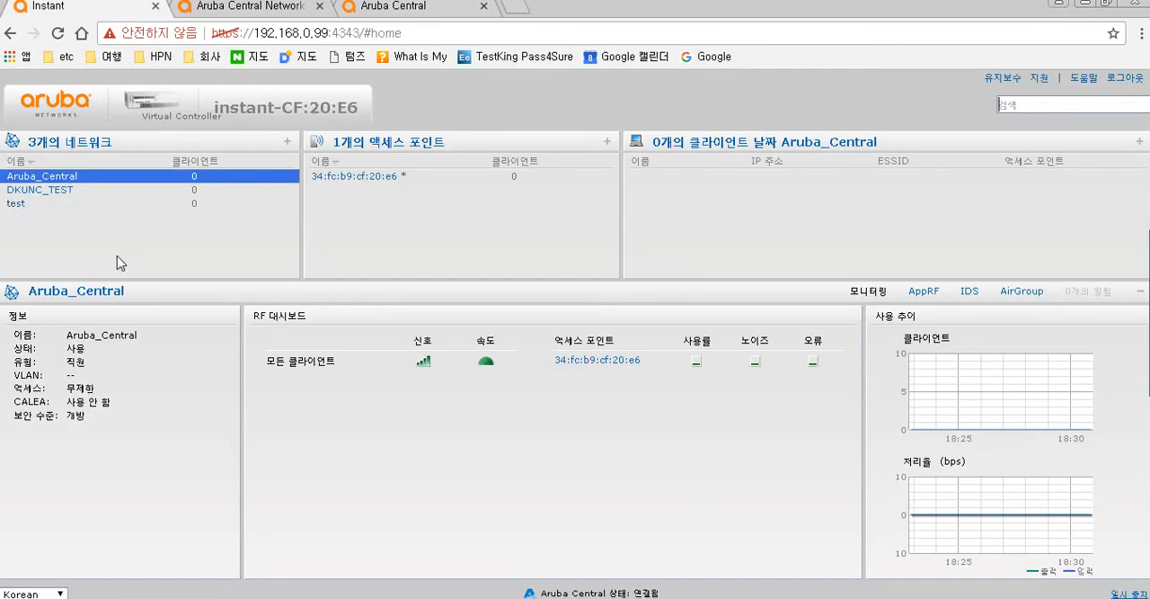
{"action": "left_click", "coordinate": [409, 11]}
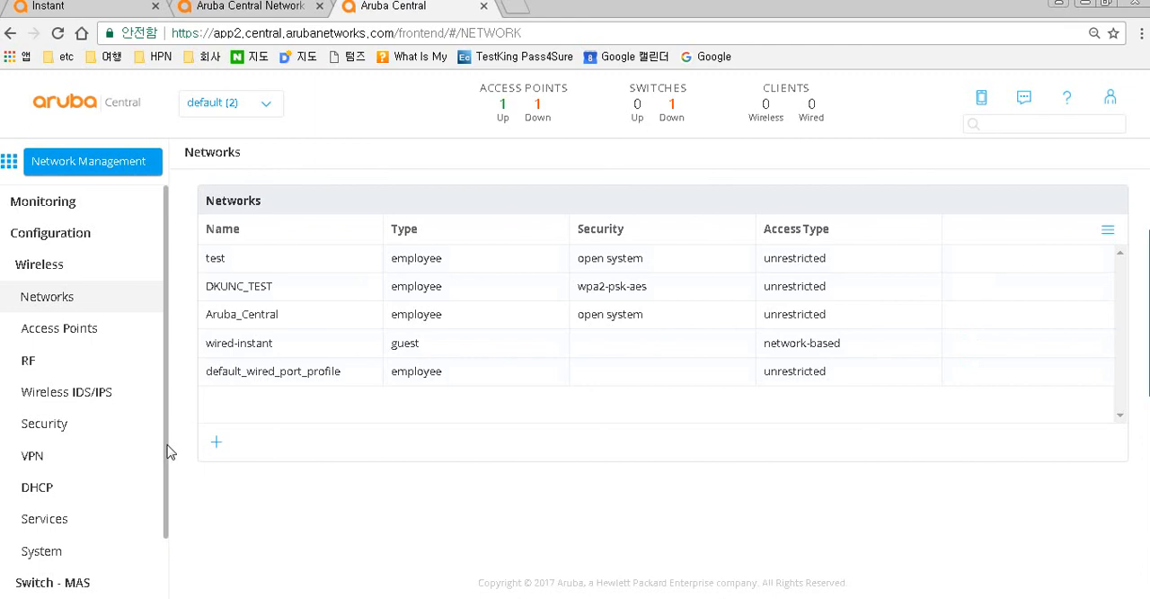
- Browse the Switch - Aruba configuration pages for Switches, Ports, VLANs and DHCP Pools
{"action": "scroll", "coordinate": [171, 449], "scroll_direction": "down", "scroll_amount": 1}
{"action": "scroll", "coordinate": [148, 499], "scroll_direction": "down", "scroll_amount": 2}
{"action": "left_click", "coordinate": [66, 539]}
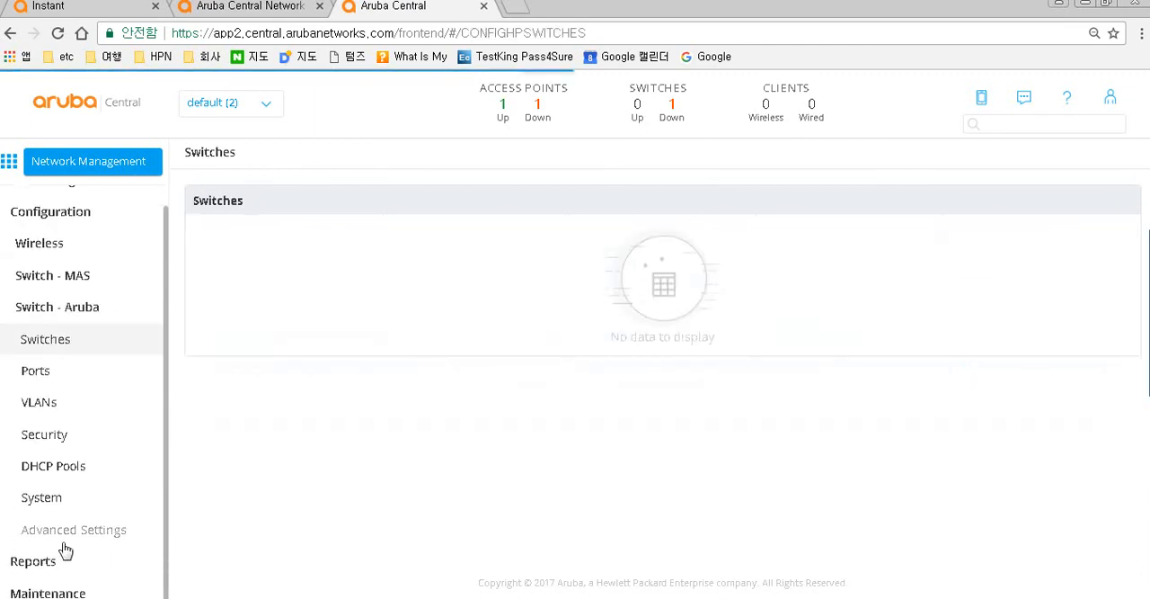
{"action": "left_click", "coordinate": [45, 382]}
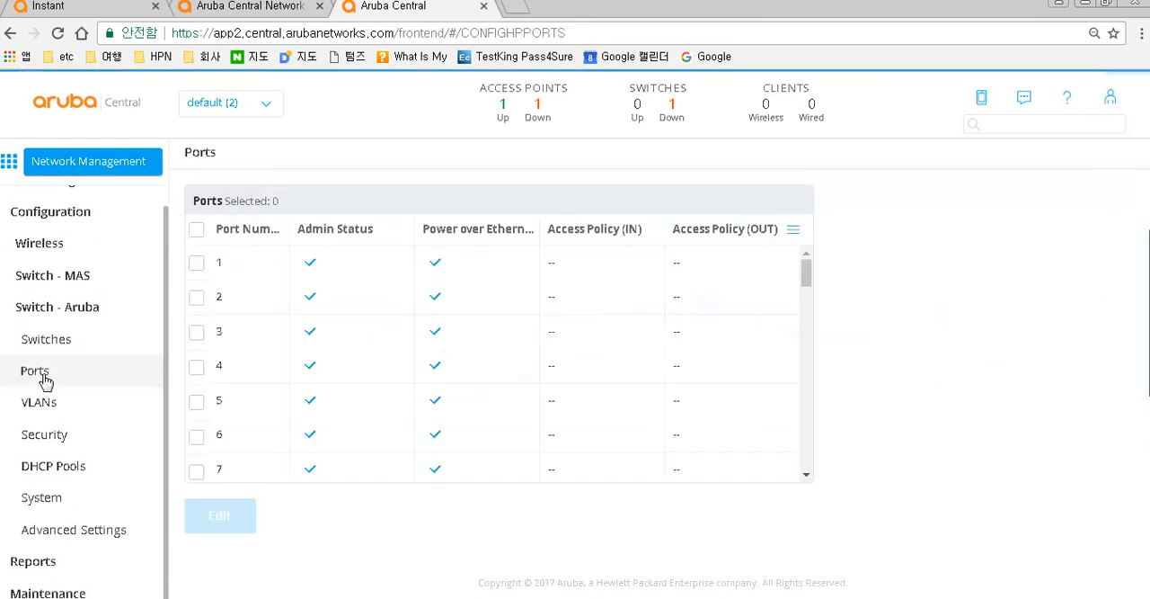
{"action": "left_click", "coordinate": [43, 409]}
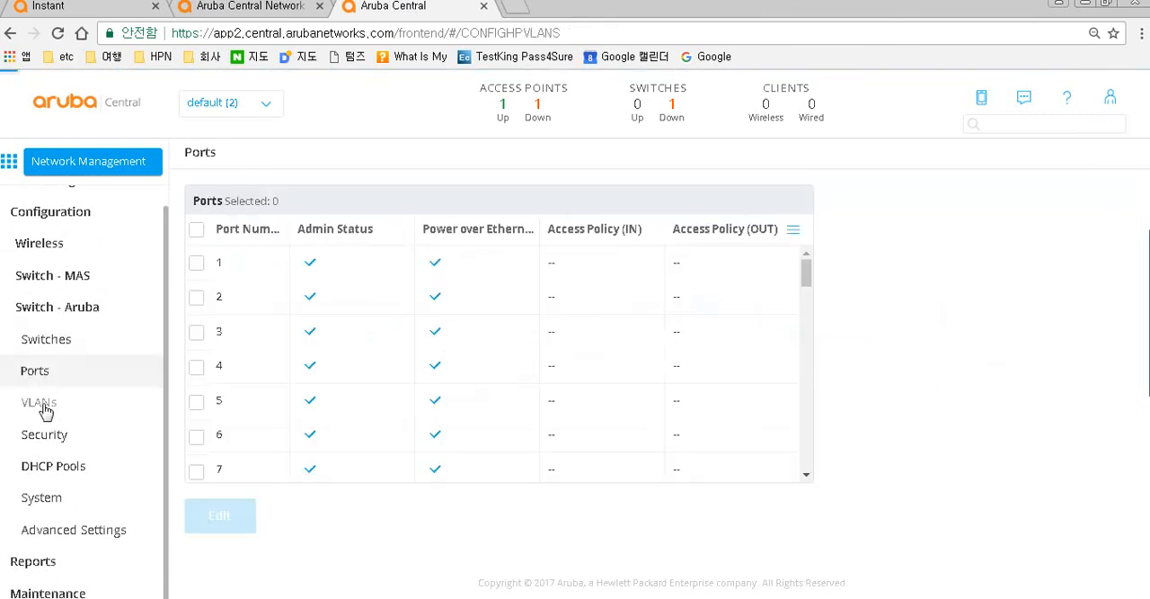
{"action": "left_click", "coordinate": [45, 468]}
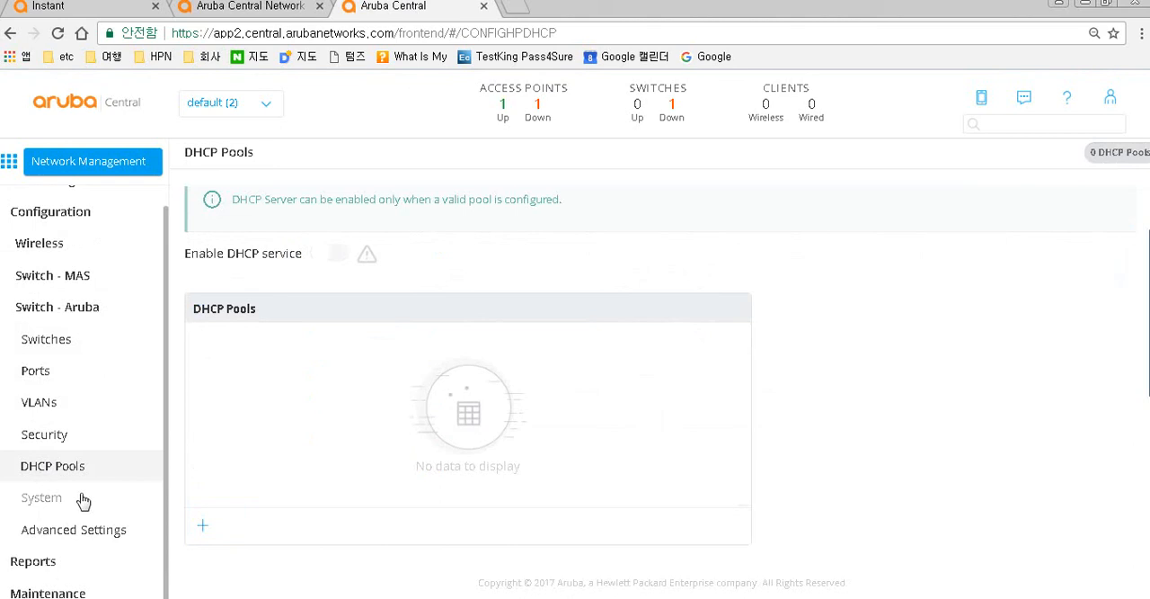
{"action": "scroll", "coordinate": [84, 500], "scroll_direction": "up", "scroll_amount": 1}
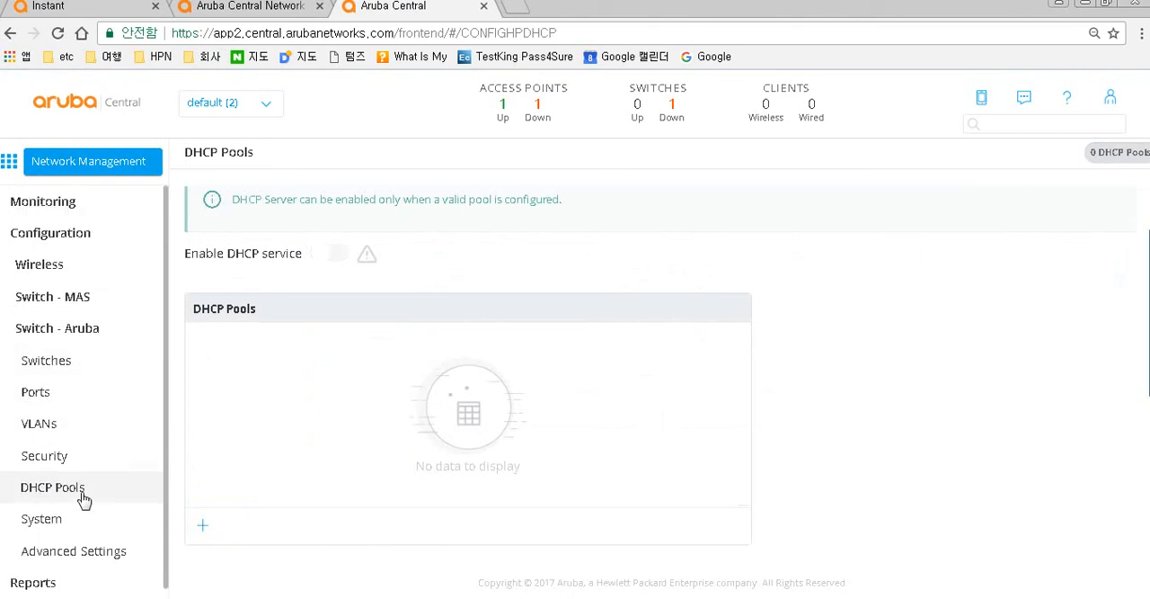
{"action": "scroll", "coordinate": [84, 500], "scroll_direction": "down", "scroll_amount": 1}
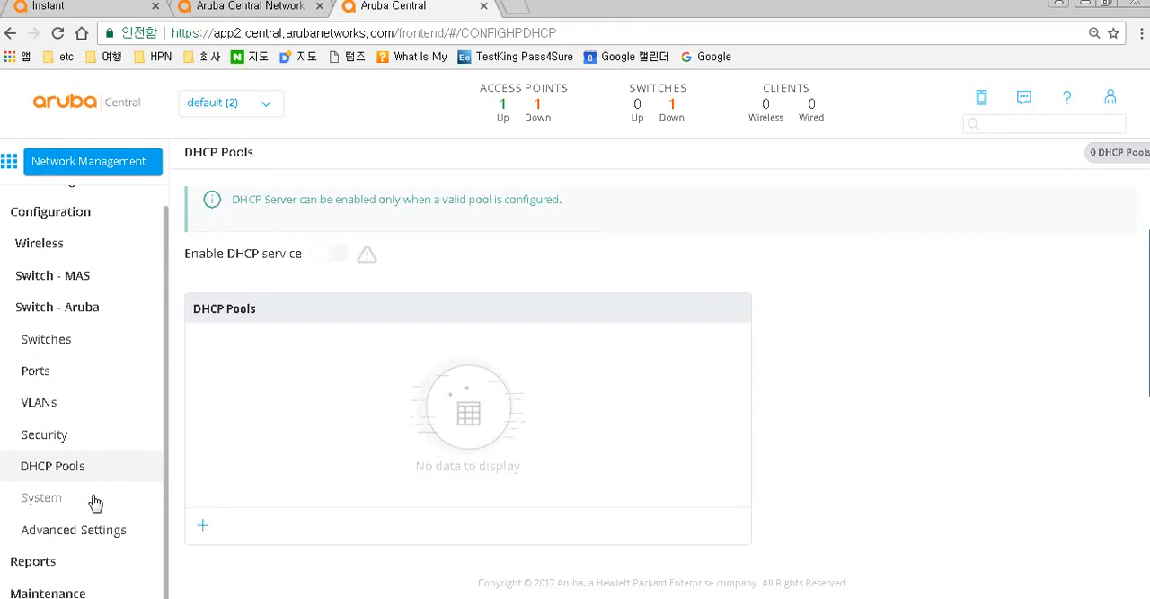
{"action": "scroll", "coordinate": [95, 502], "scroll_direction": "up", "scroll_amount": 1}
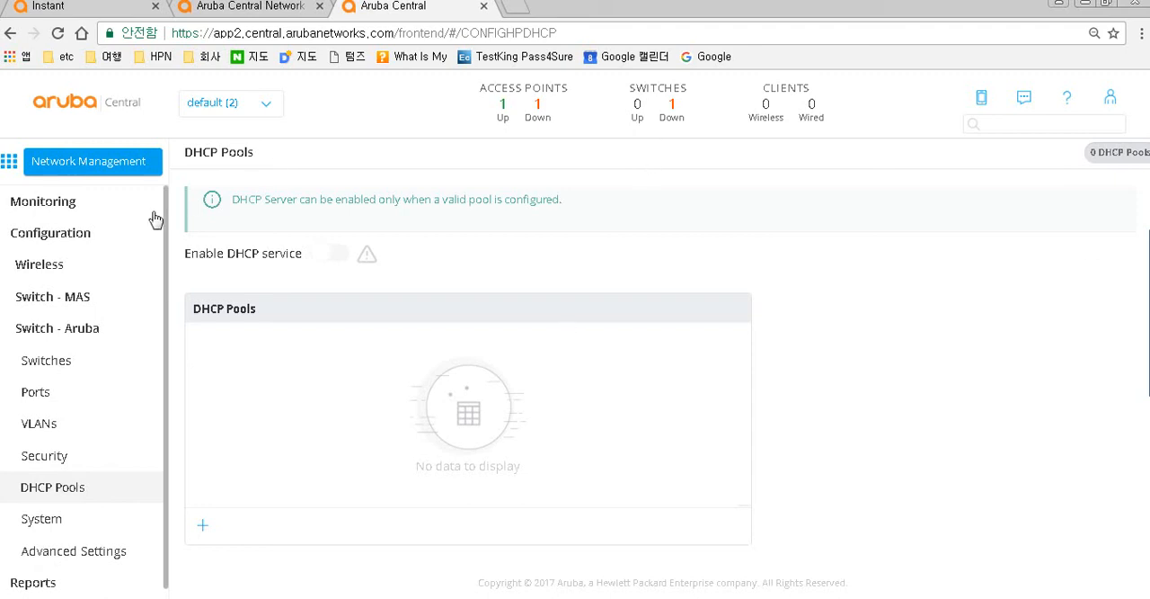
- Return to the monitoring overview, review its WLAN list, and open the time range choices
{"action": "left_click", "coordinate": [51, 239]}
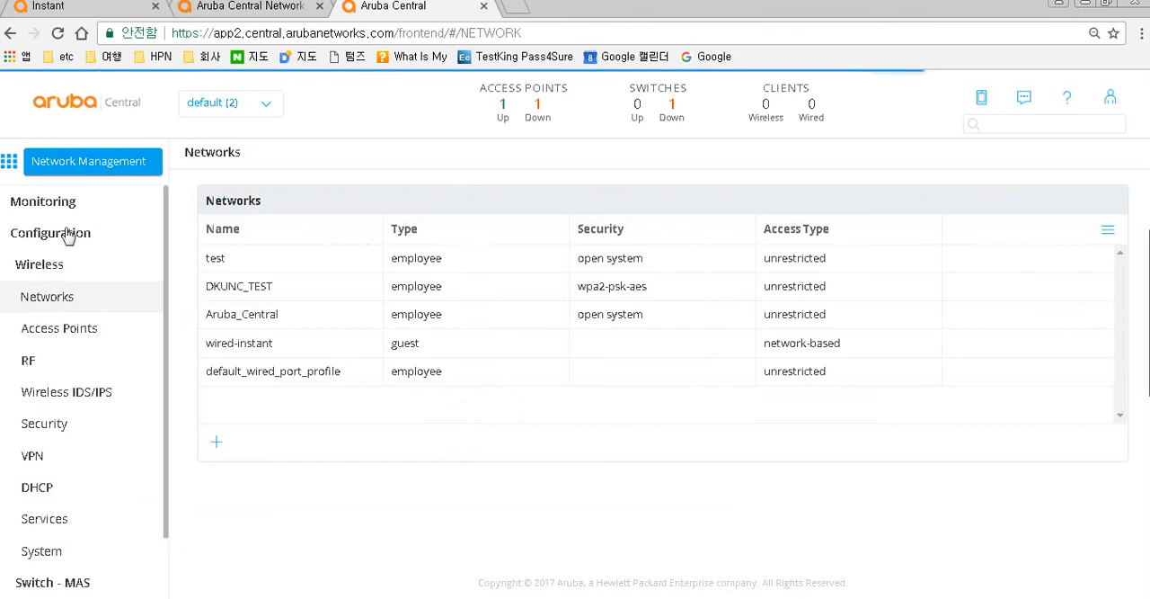
{"action": "left_click", "coordinate": [53, 214]}
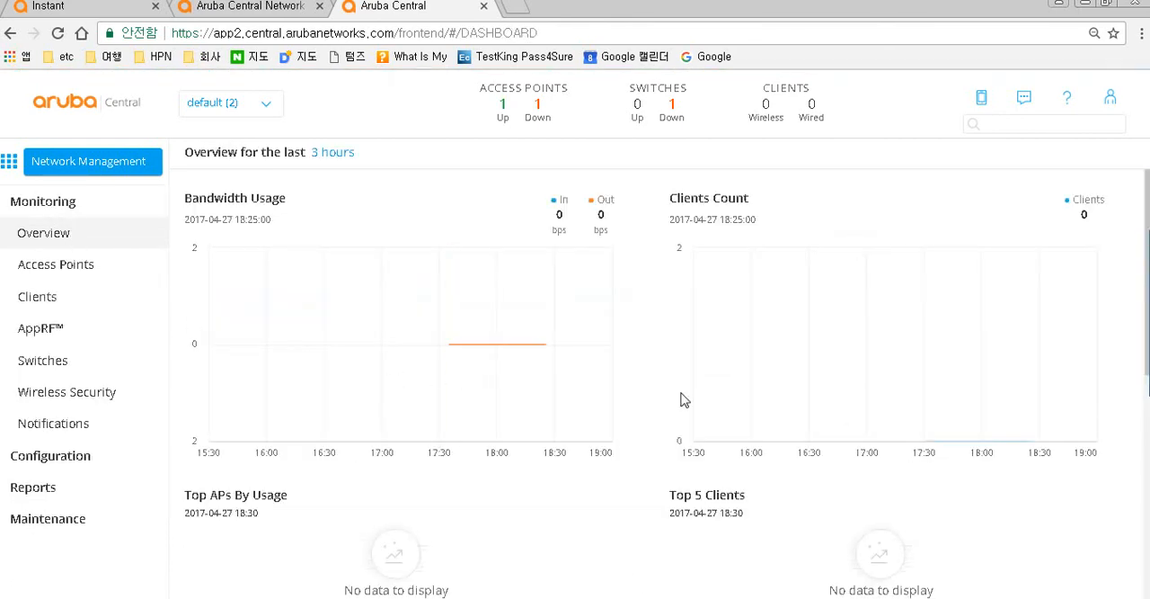
{"action": "scroll", "coordinate": [681, 399], "scroll_direction": "down", "scroll_amount": 5}
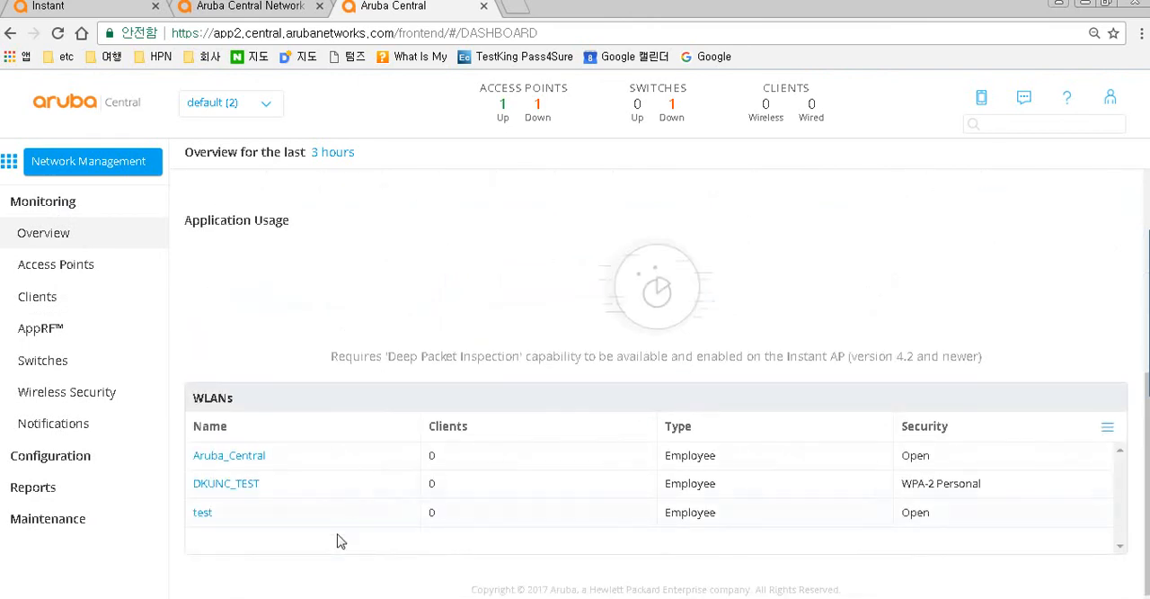
{"action": "scroll", "coordinate": [308, 491], "scroll_direction": "up", "scroll_amount": 4}
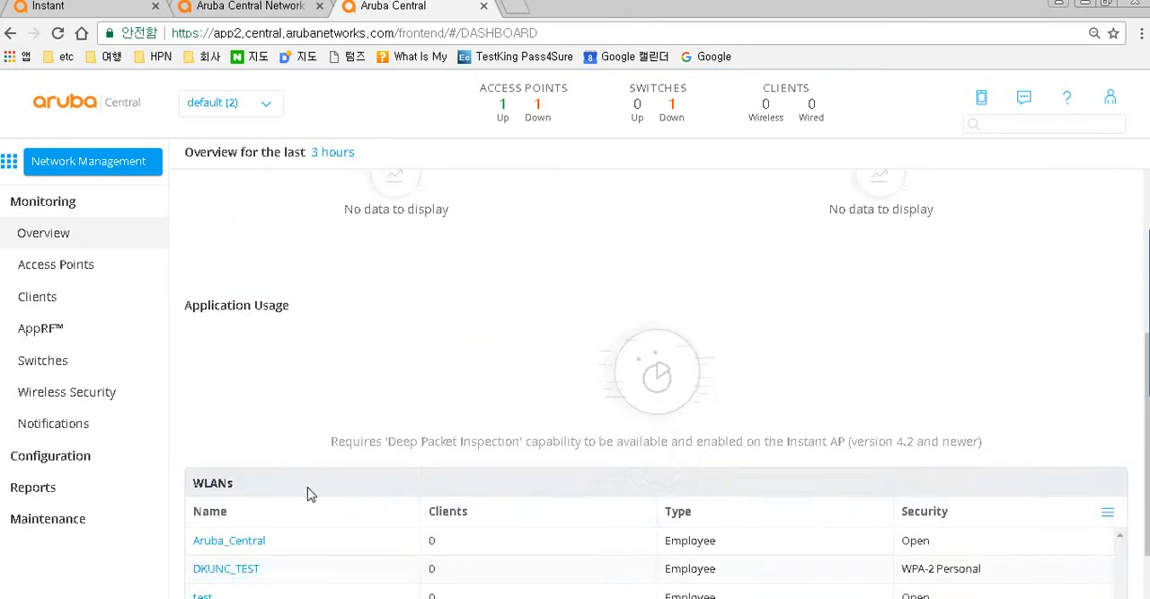
{"action": "scroll", "coordinate": [308, 494], "scroll_direction": "up", "scroll_amount": 1}
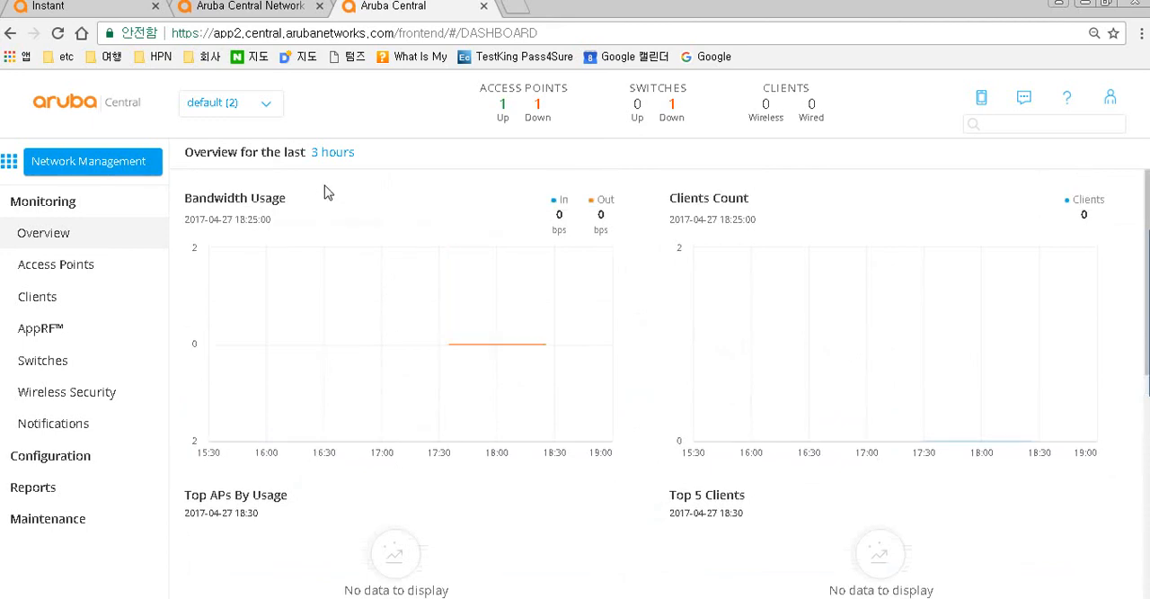
{"action": "left_click", "coordinate": [343, 160]}
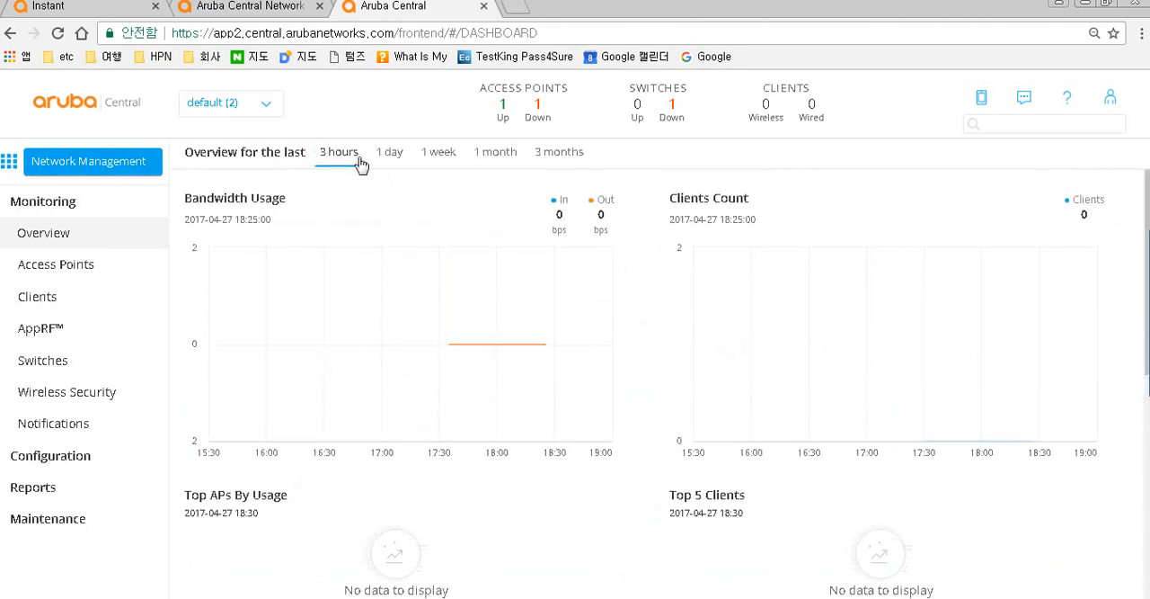